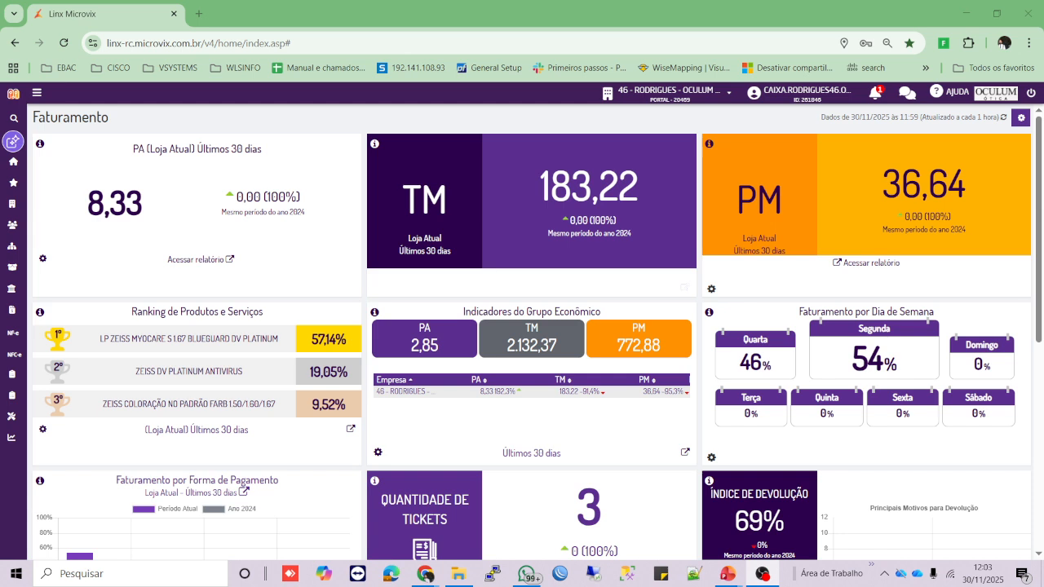
- Expand the left sidebar and open the Pesquisar menu search over the Faturamento dashboard
mouse_move(13, 144)
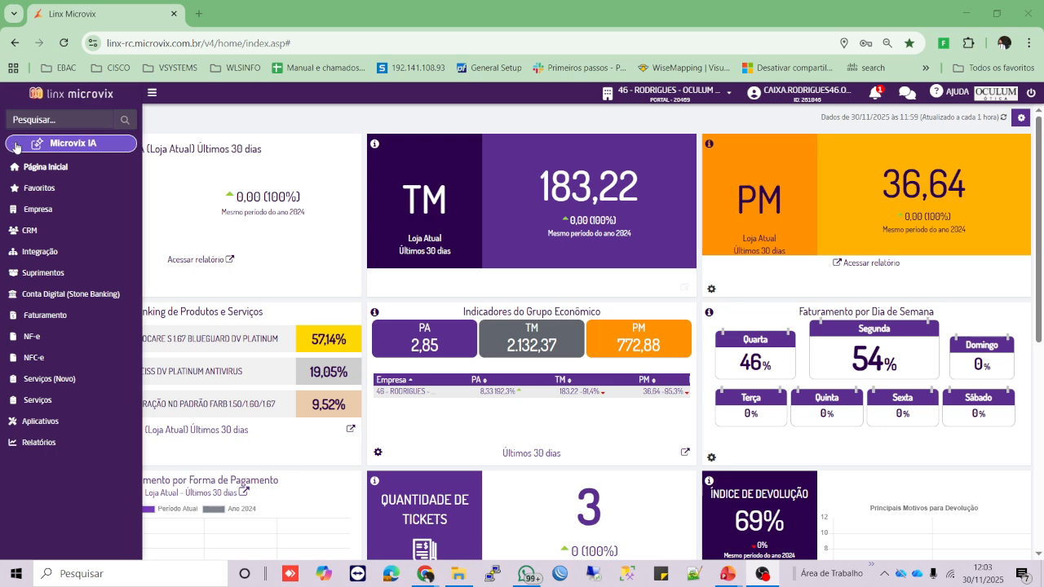
click(36, 122)
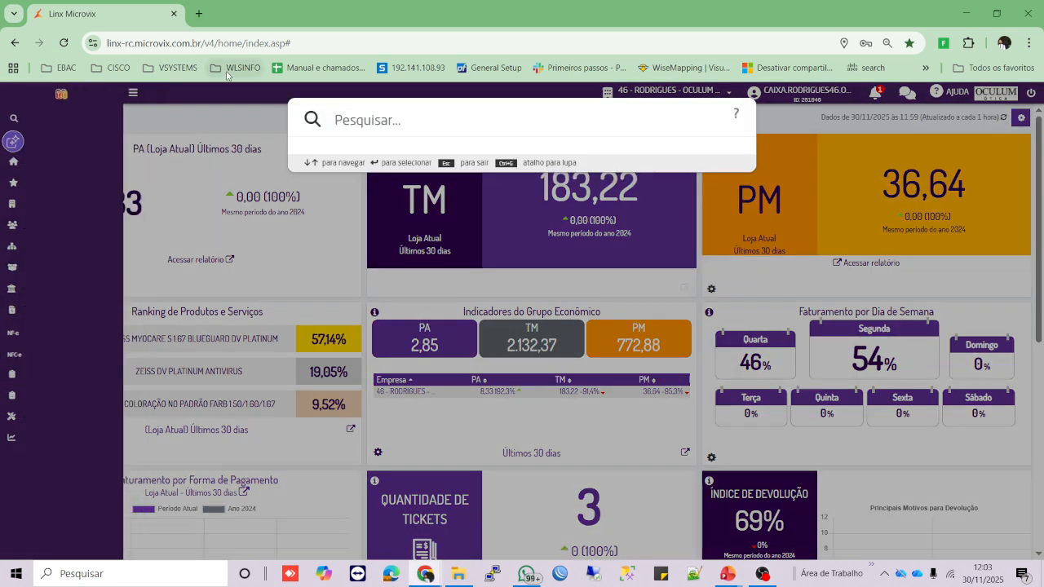
- Search 'painel de os' and open Painel de OS under Faturamento > Opções
text(painel de os)
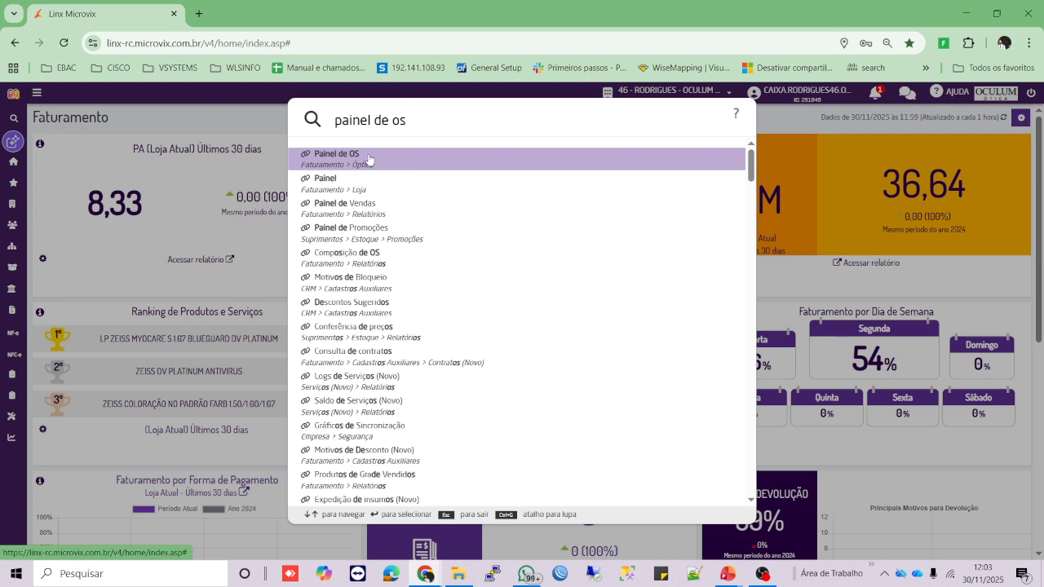
click(368, 159)
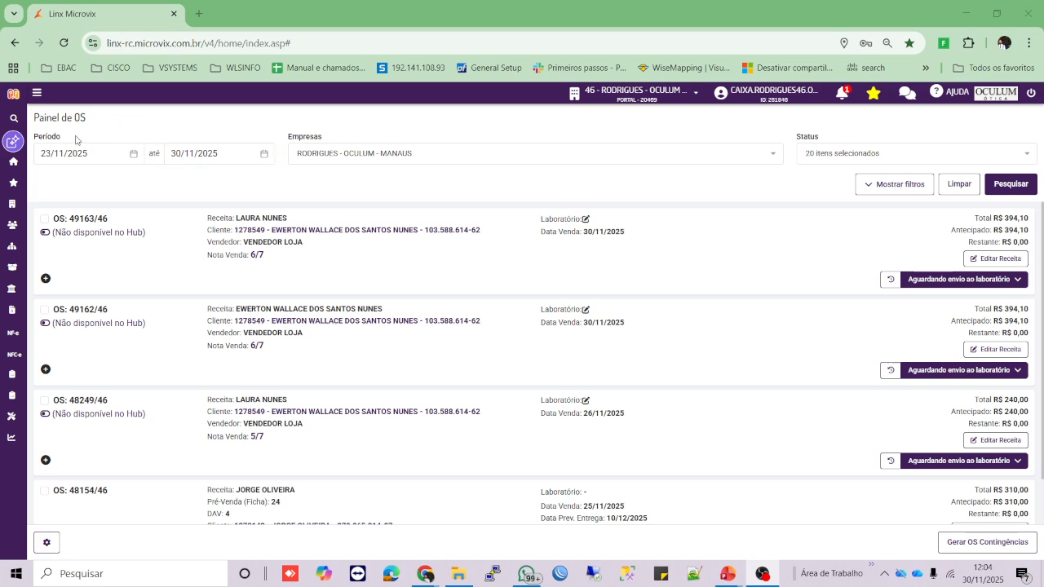
- Show the extra Painel de OS filters: delivery period, client, vendor and laboratory
drag(62, 138, 38, 138)
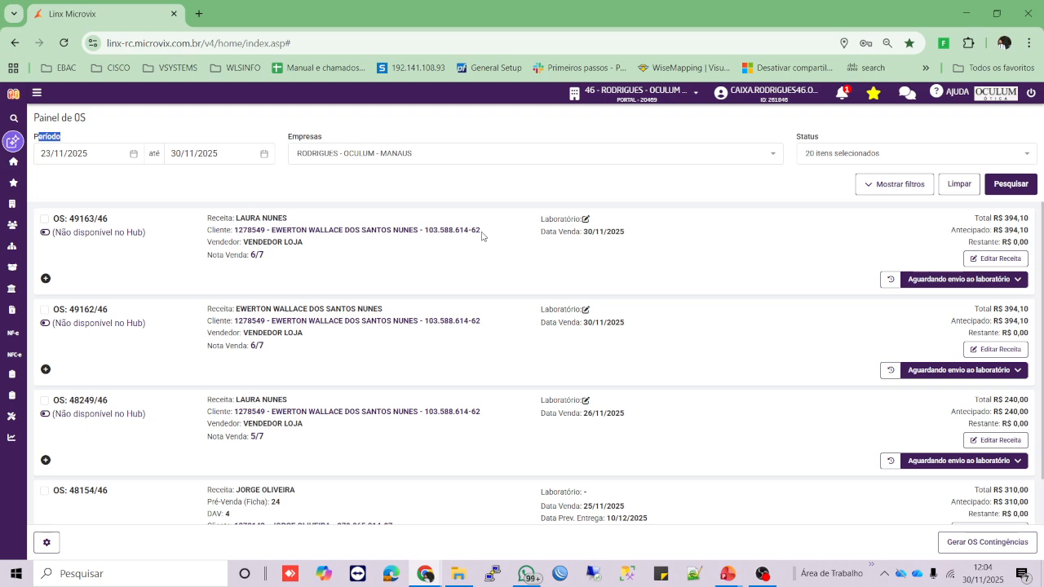
scroll(375, 234, down, 1)
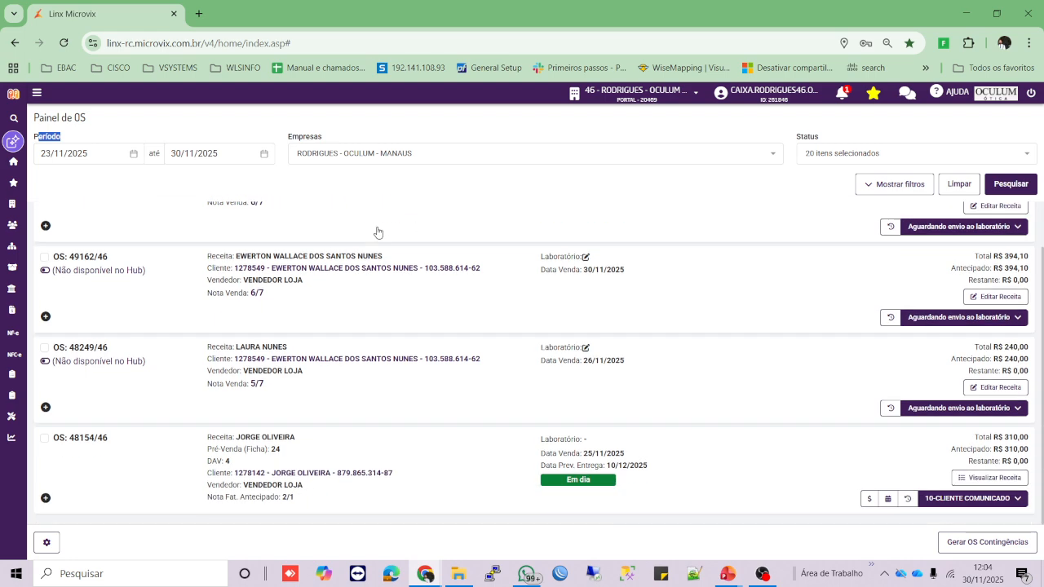
scroll(381, 441, up, 1)
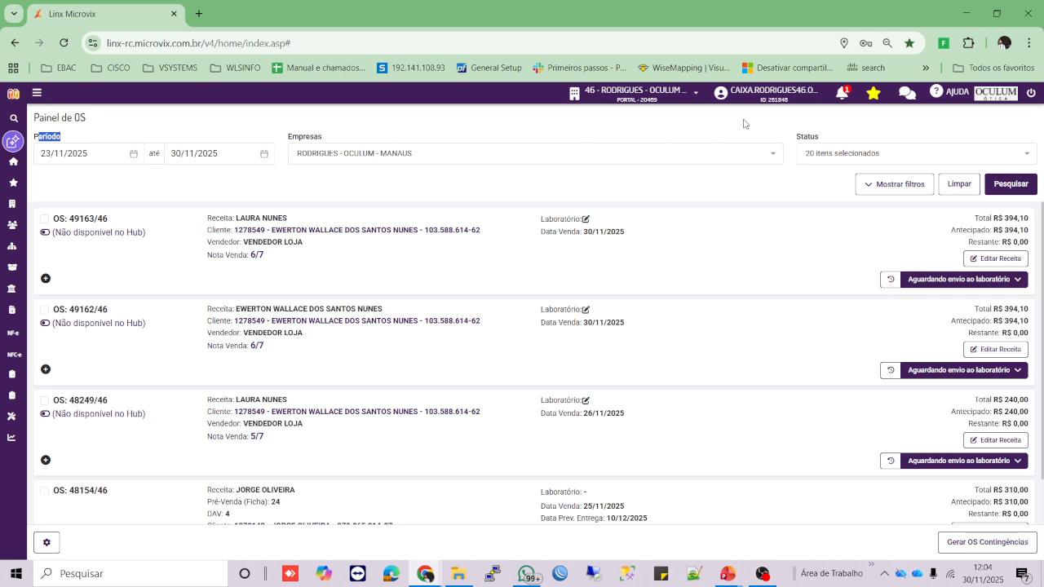
click(893, 194)
key(ctrl)
key(ctrl)
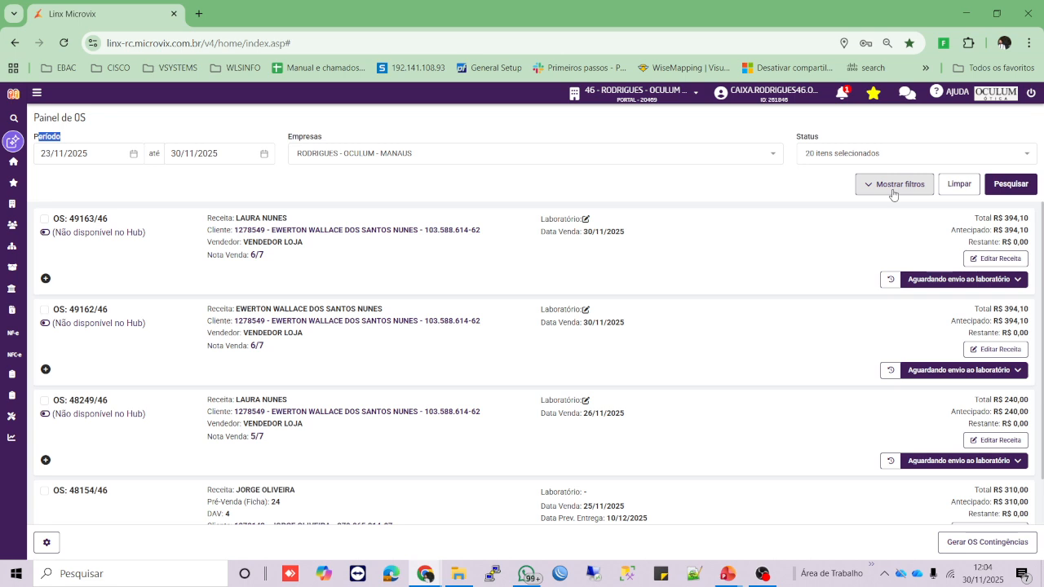
click(894, 194)
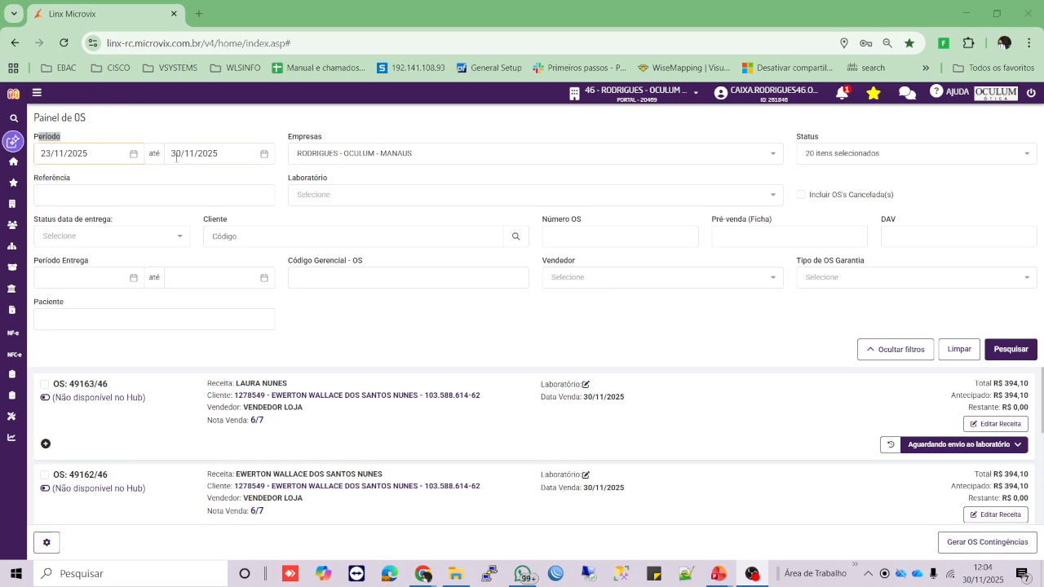
- Filter the service orders by vendedor VENDEDOR LOJA
click(769, 284)
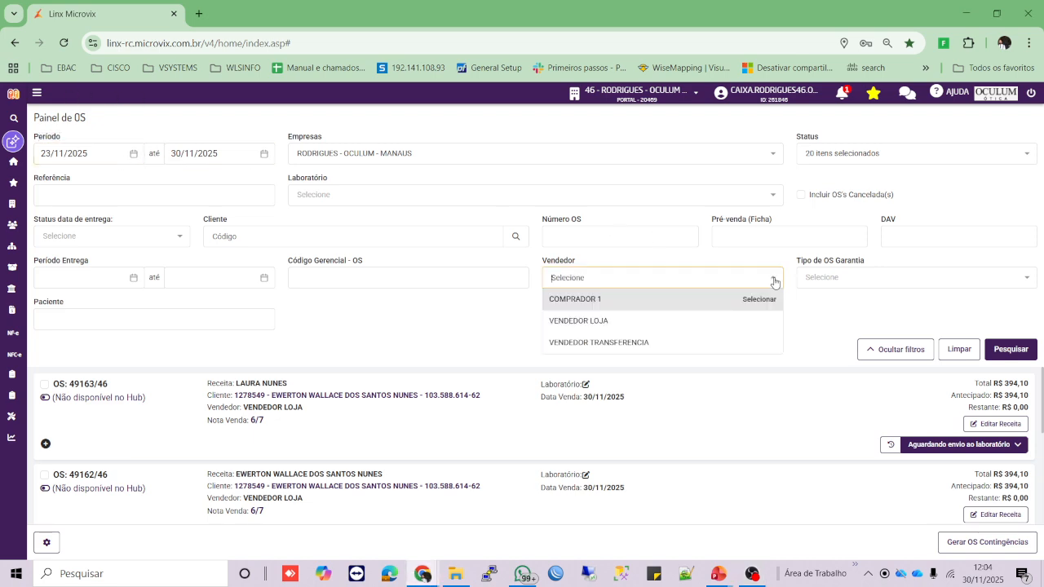
click(630, 324)
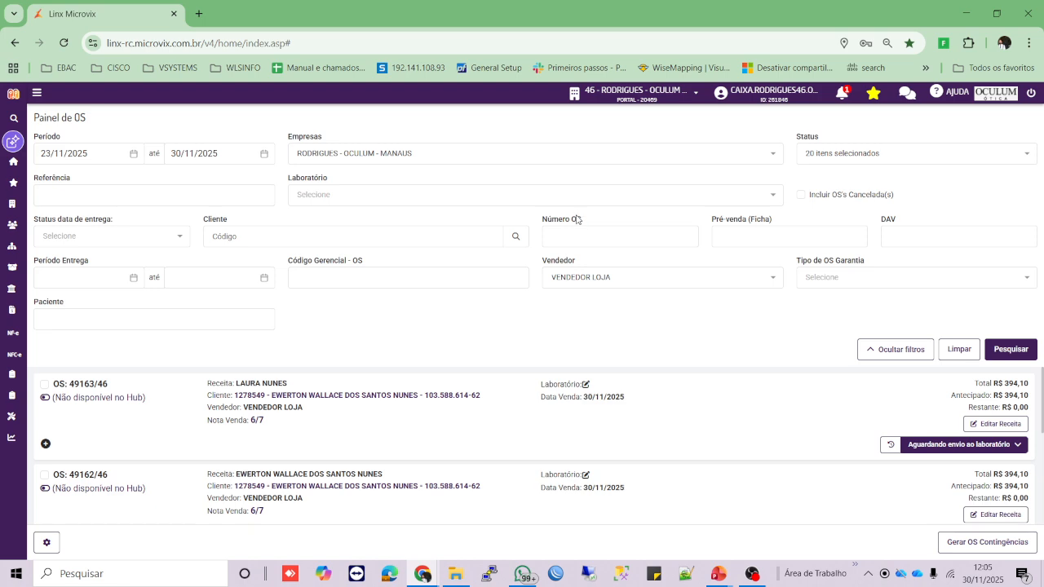
drag(584, 221, 555, 222)
click(595, 240)
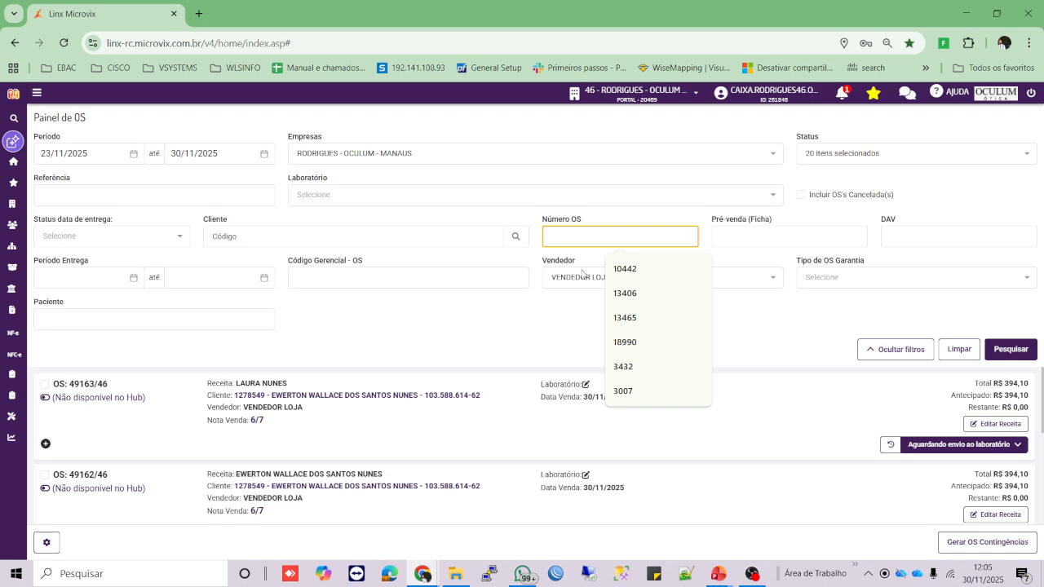
- Set the period start date to 30/11/2025 and run the search
click(106, 159)
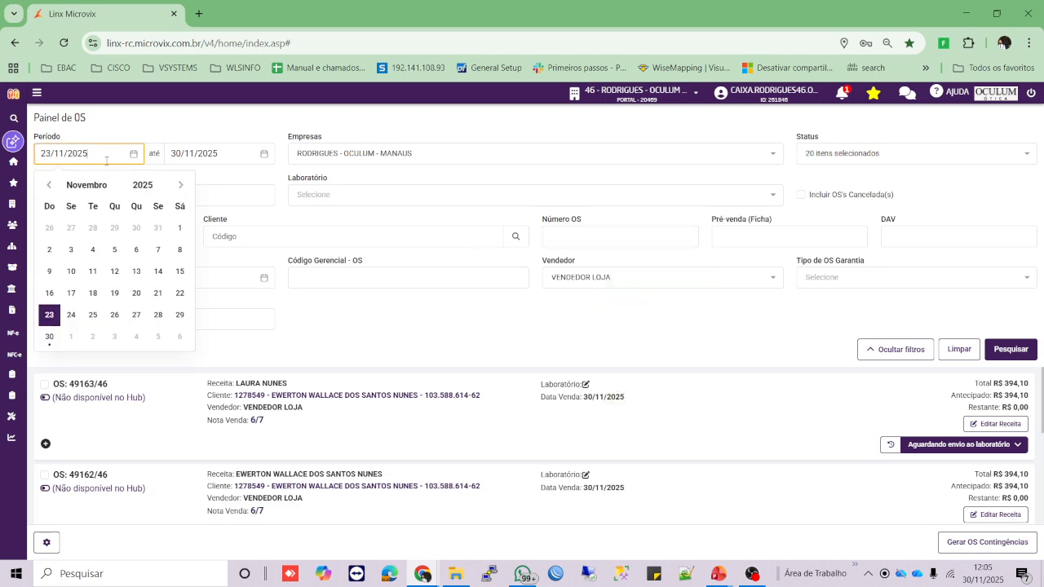
click(255, 137)
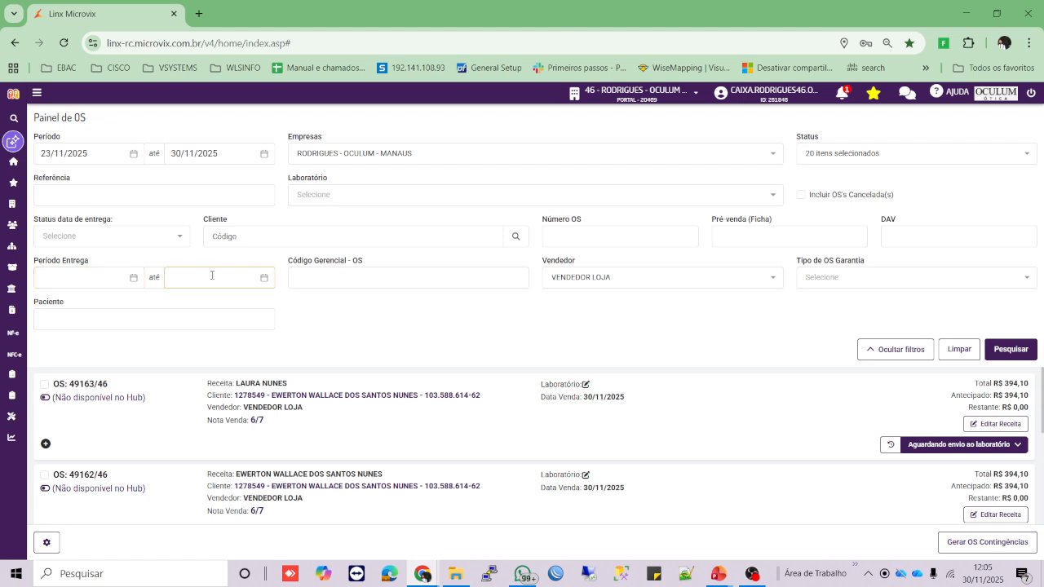
drag(67, 304, 36, 305)
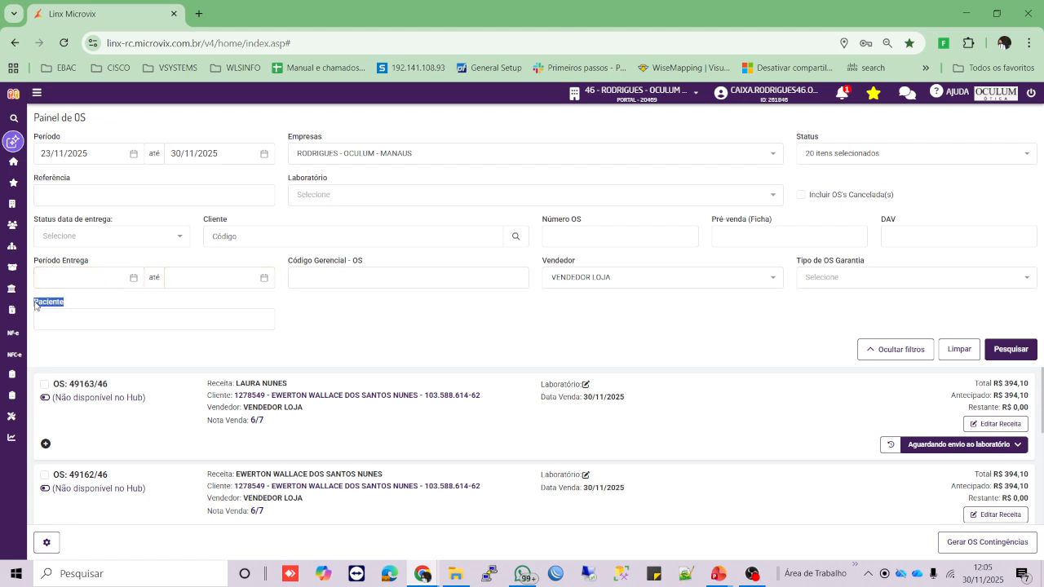
click(83, 310)
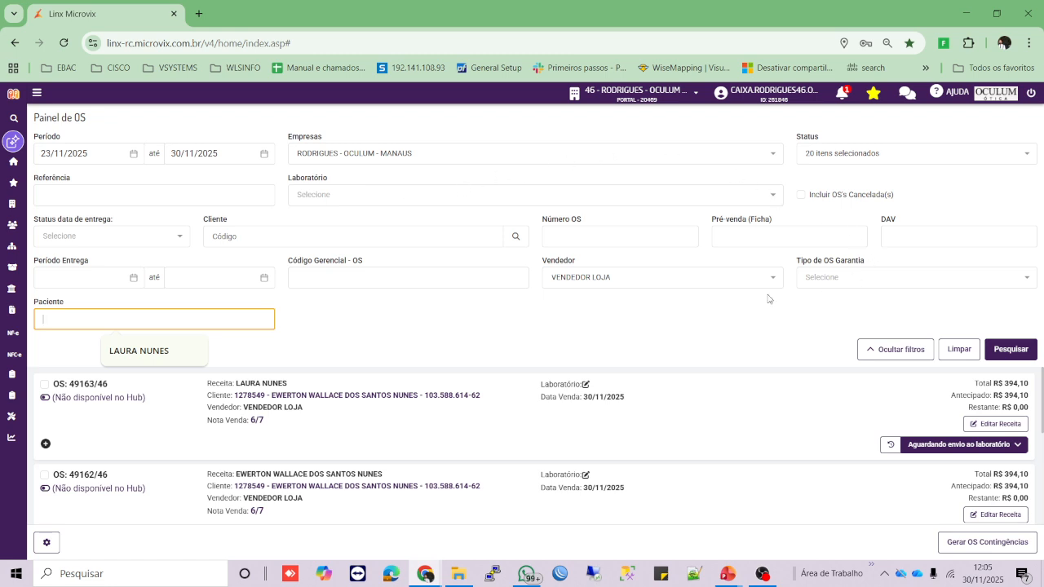
click(122, 155)
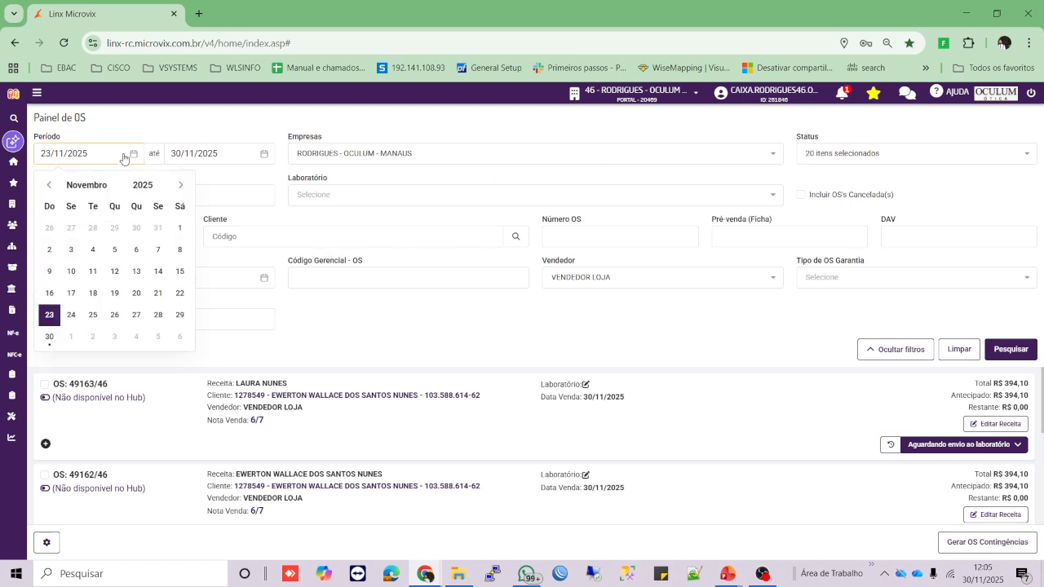
click(49, 336)
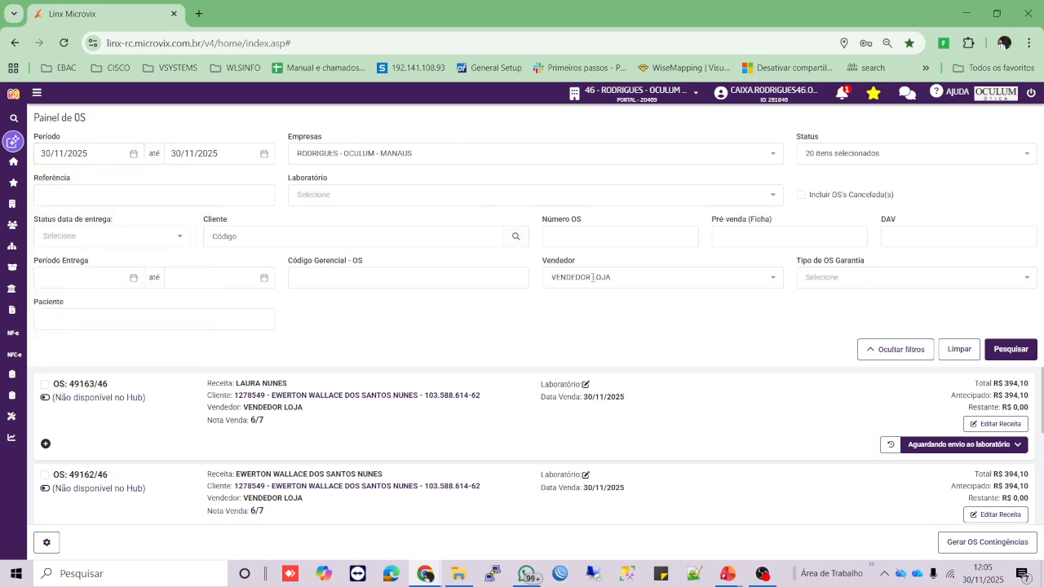
click(1012, 351)
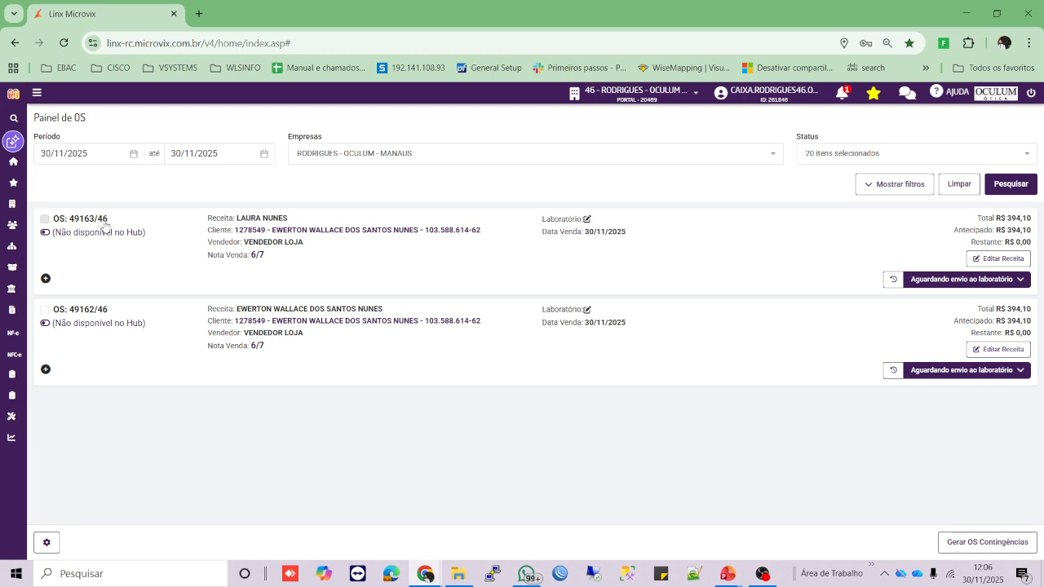
- Tick and untick OS 49163, then expand and collapse the item lists of OS 49163 and 49162
click(587, 99)
click(45, 220)
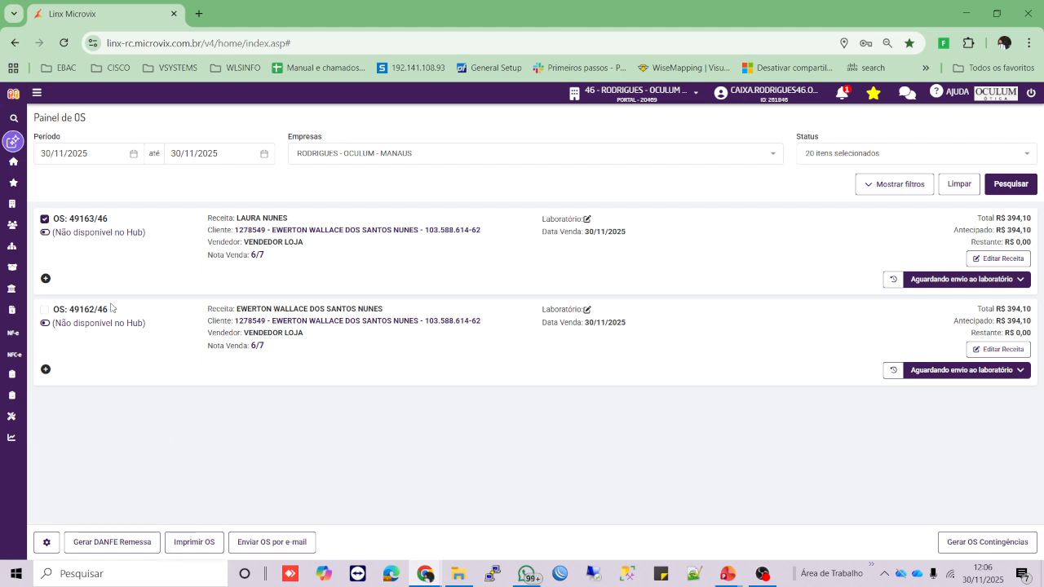
click(44, 220)
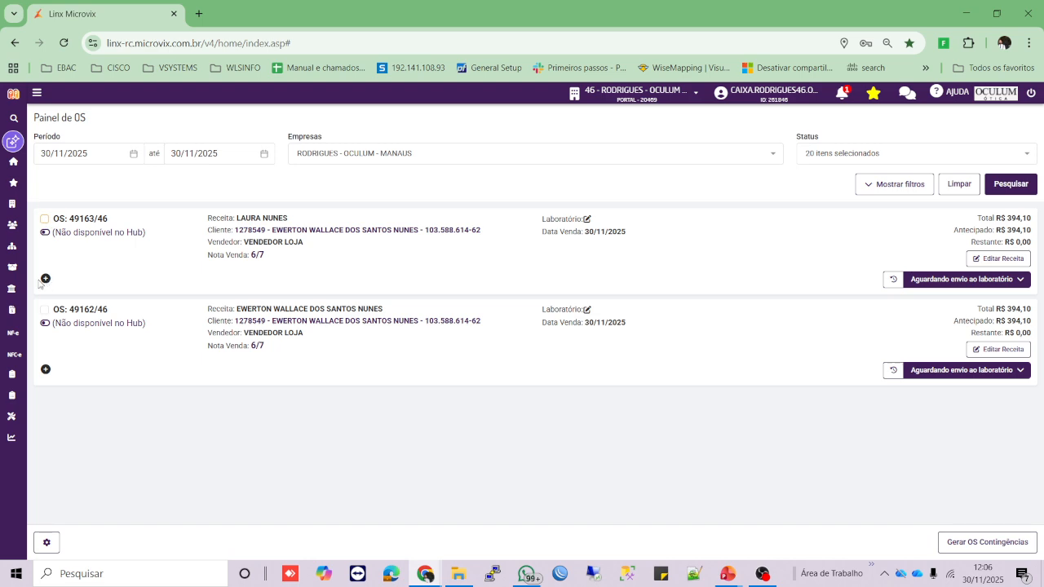
click(45, 279)
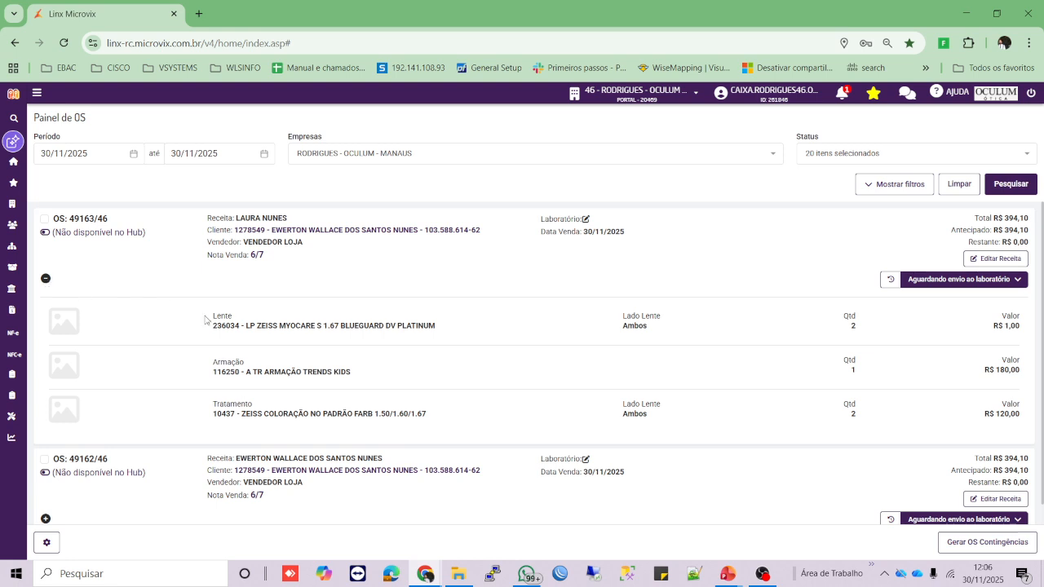
click(46, 278)
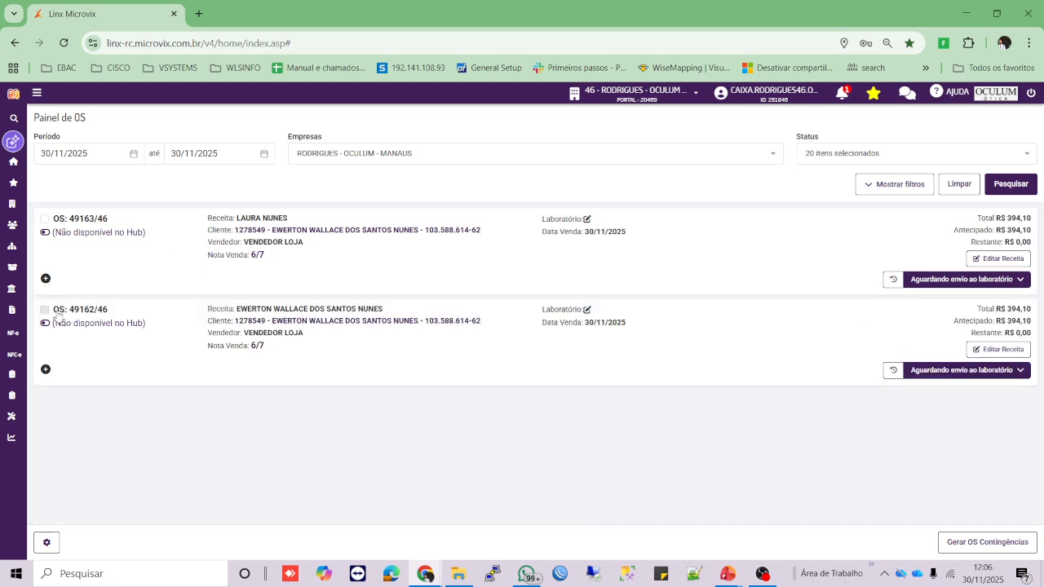
click(46, 369)
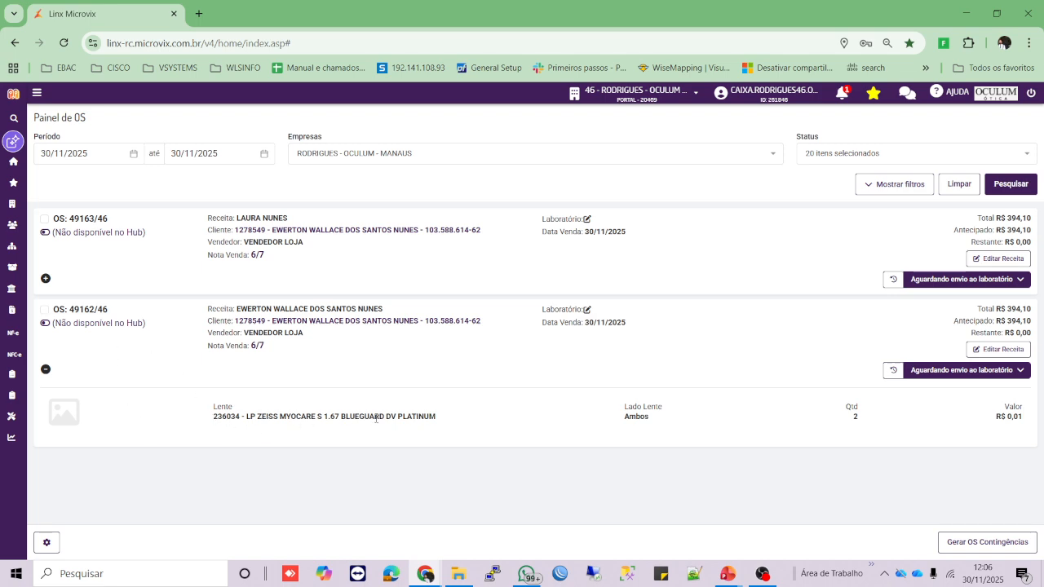
click(46, 369)
click(46, 279)
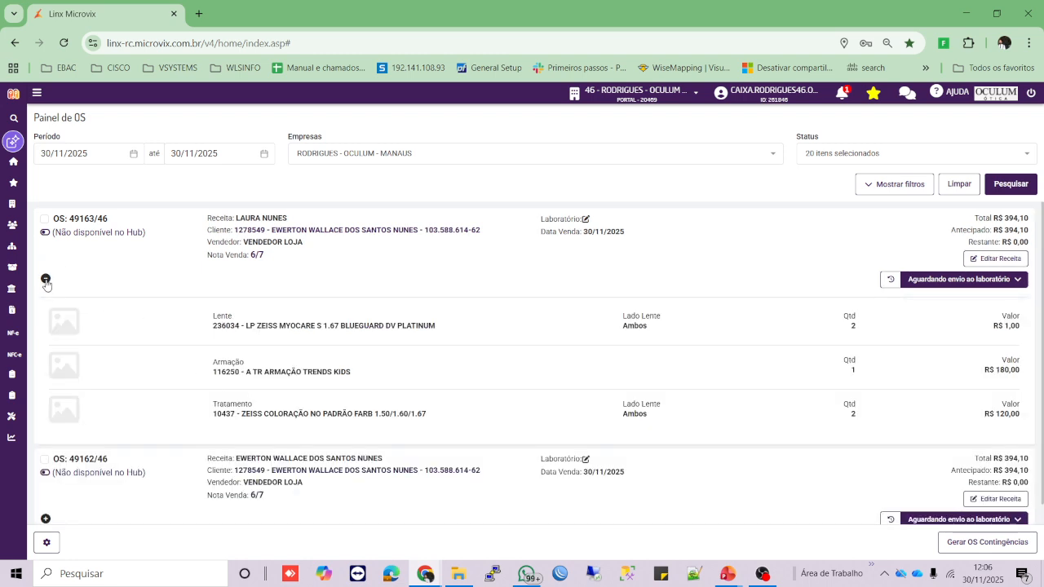
click(46, 279)
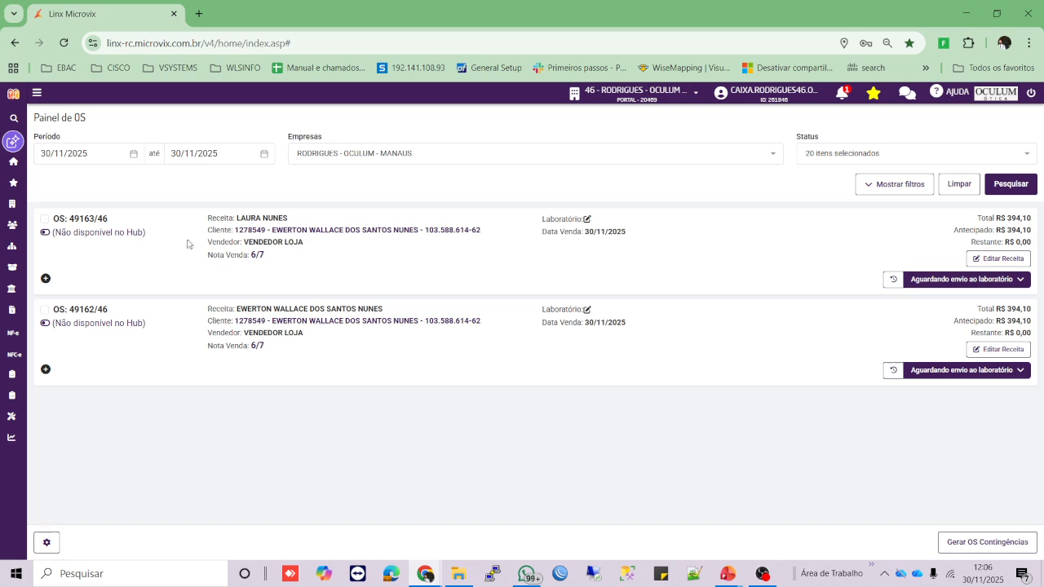
drag(210, 218, 302, 214)
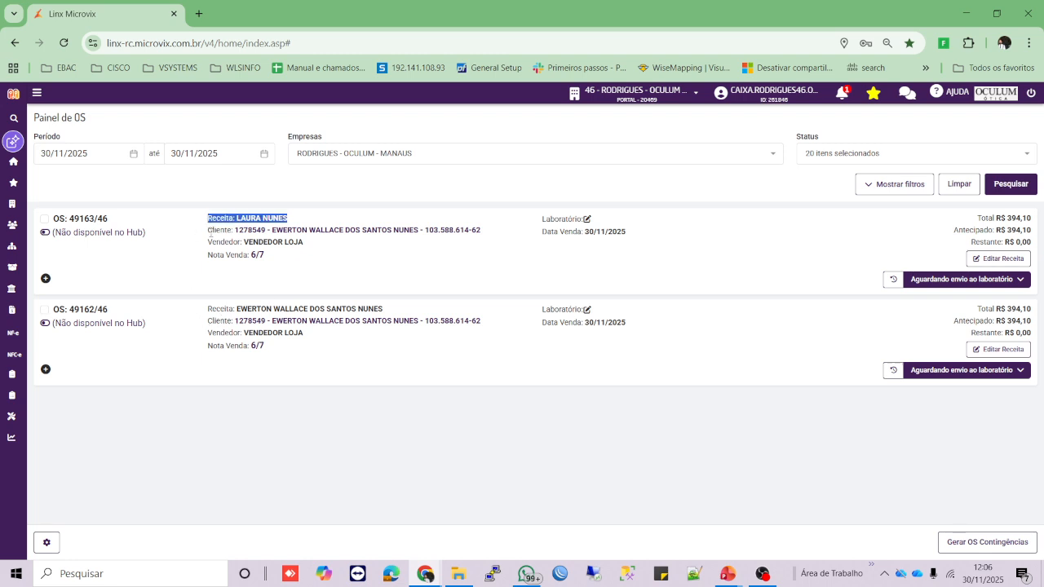
- Highlight the Receita, Nota Venda and Cliente lines on both OS cards
drag(196, 233, 331, 239)
click(342, 255)
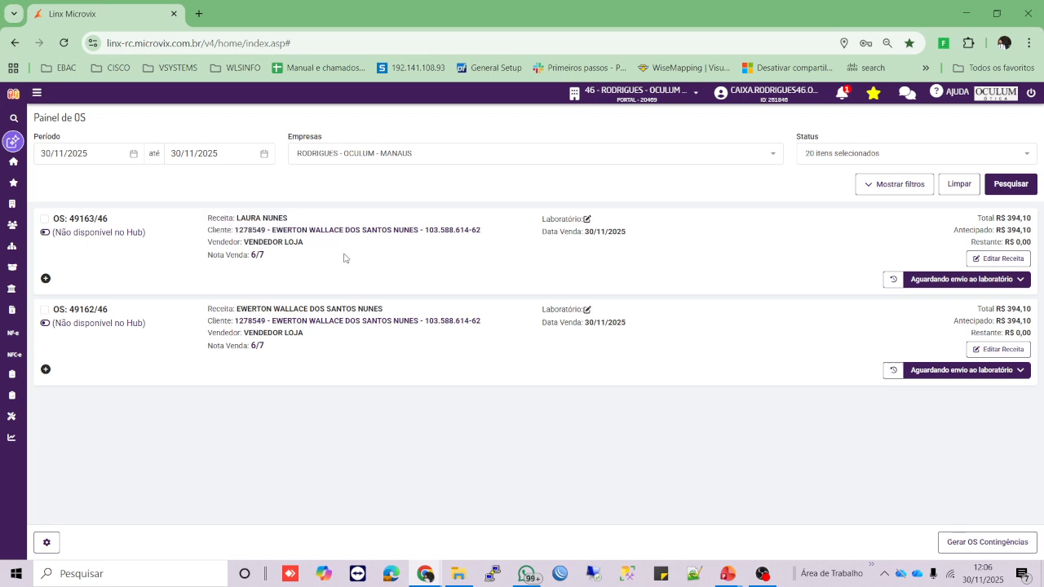
drag(187, 224, 314, 221)
click(315, 220)
drag(211, 258, 287, 259)
click(286, 259)
drag(206, 218, 316, 218)
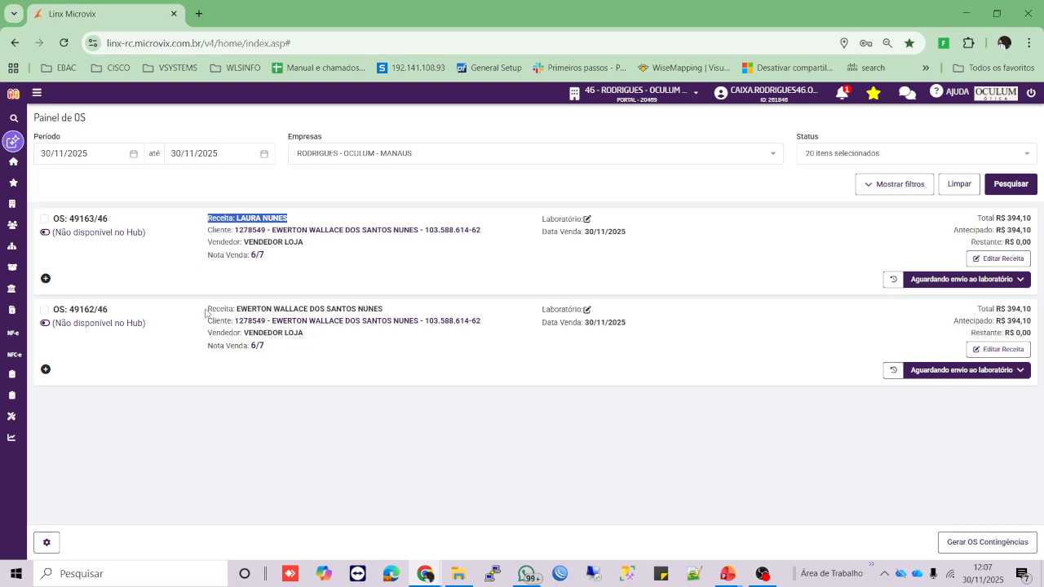
drag(205, 312, 408, 304)
click(408, 305)
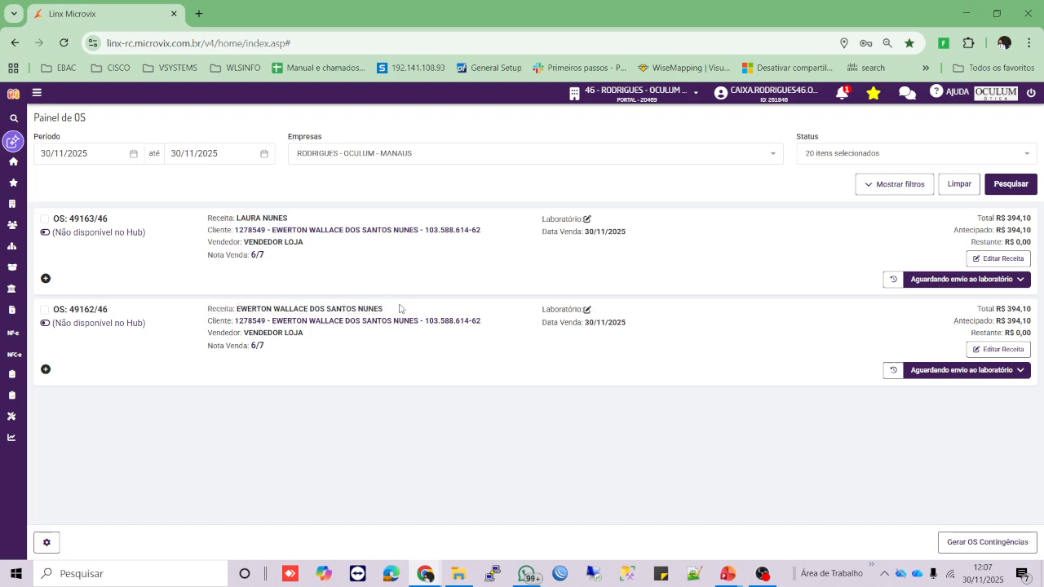
drag(206, 231, 484, 261)
drag(206, 320, 482, 322)
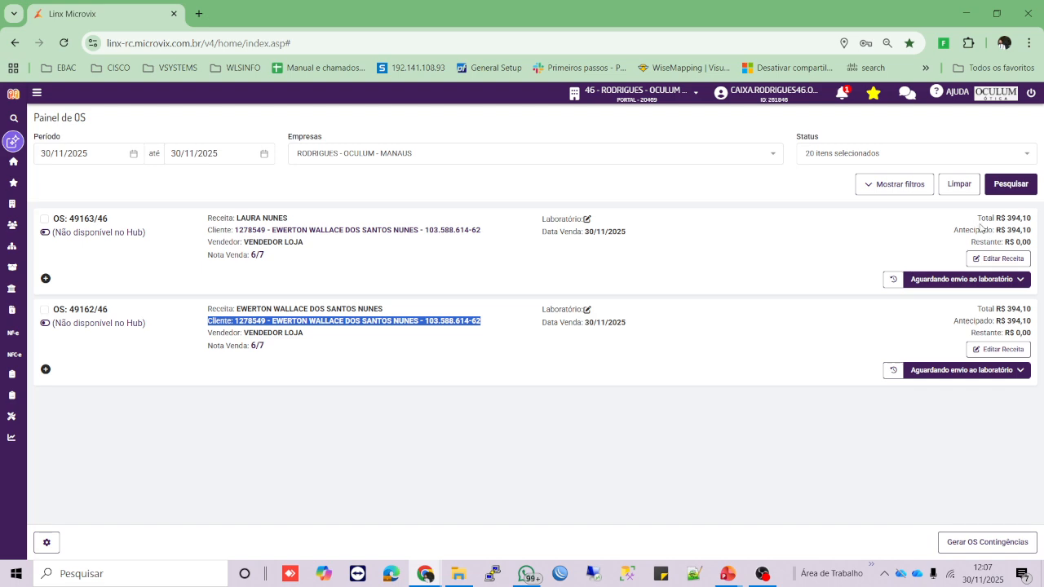
drag(977, 218, 1042, 221)
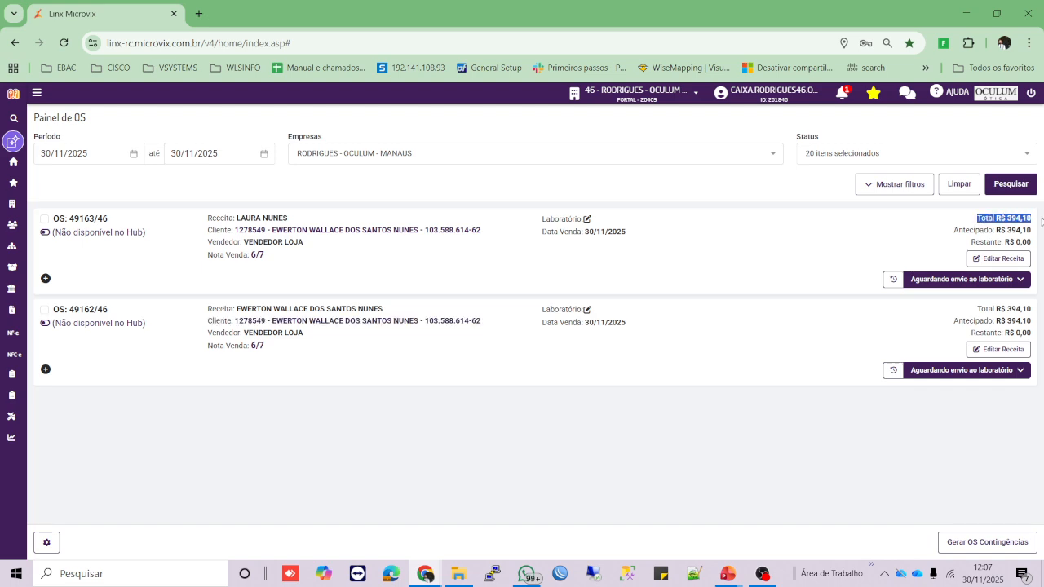
drag(954, 231, 1040, 229)
click(970, 242)
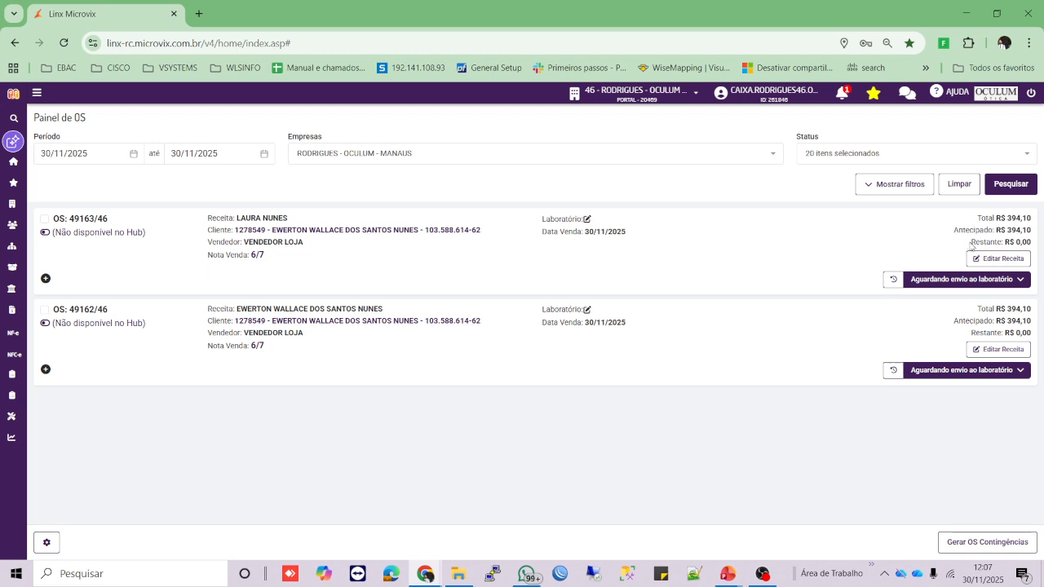
drag(971, 243, 1035, 245)
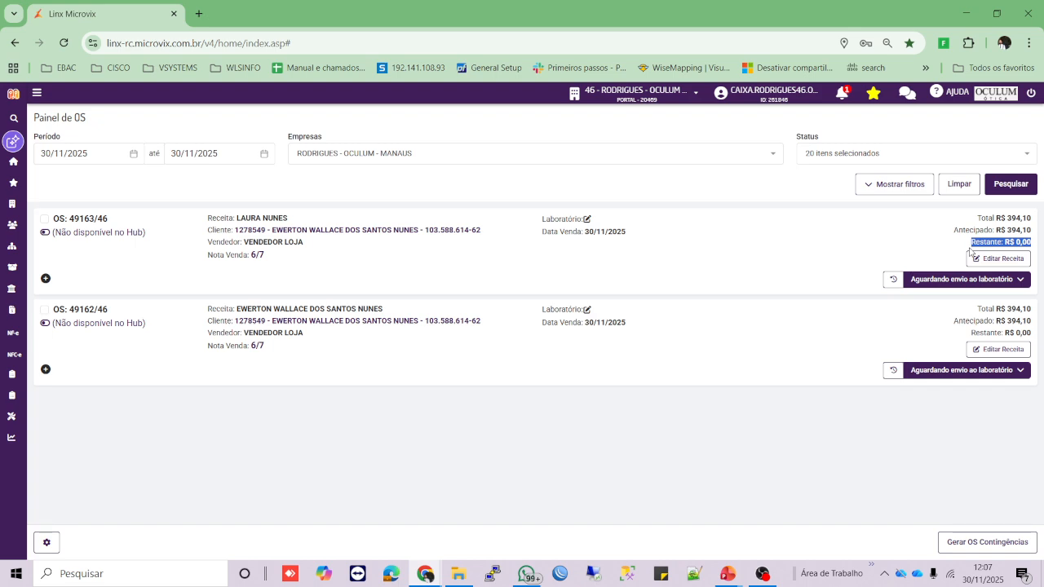
click(996, 258)
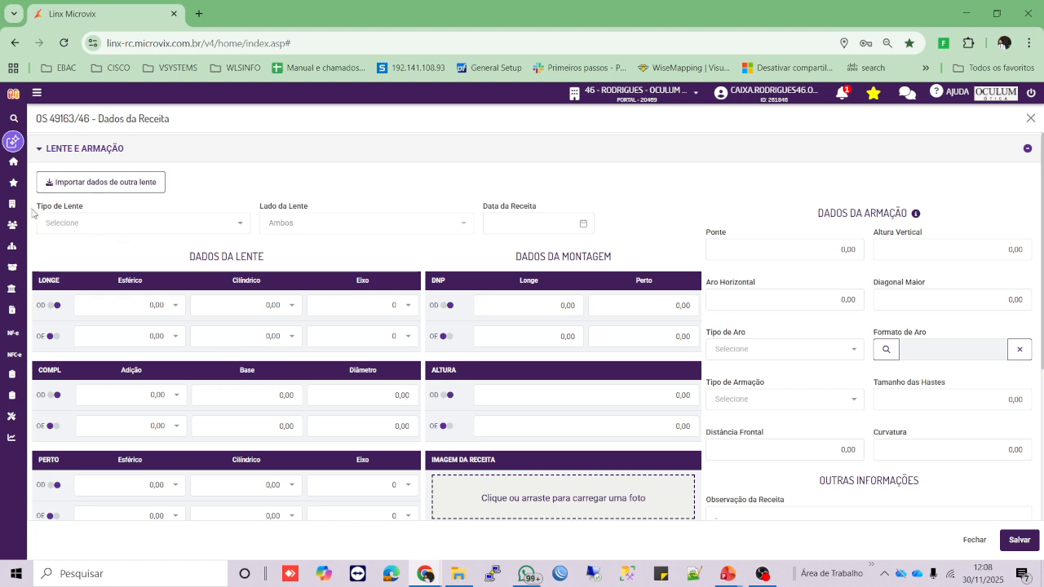
- Set the lens type to Multifocal and the prescription date to 30/11/2025
click(223, 225)
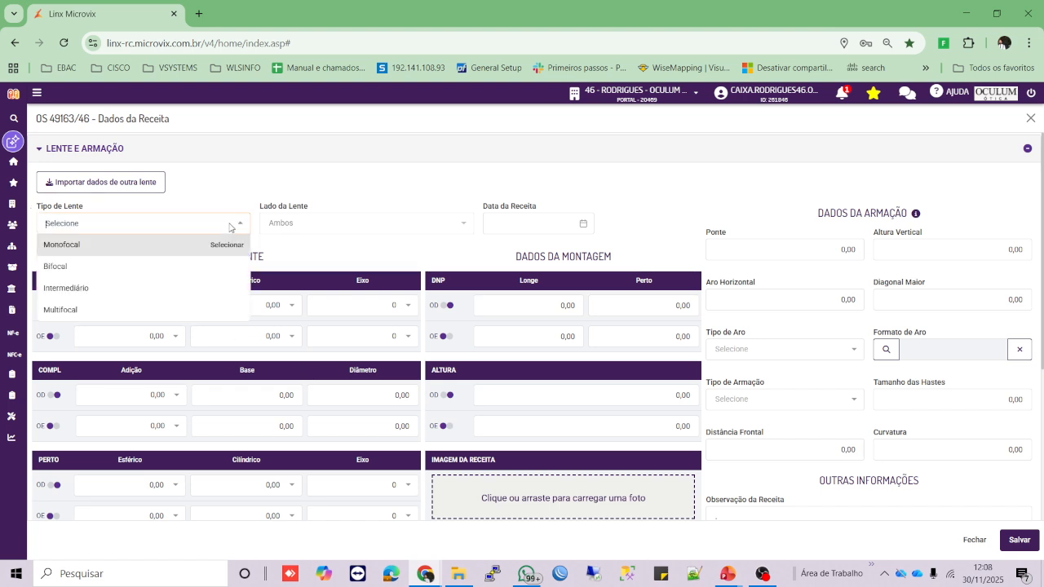
click(129, 310)
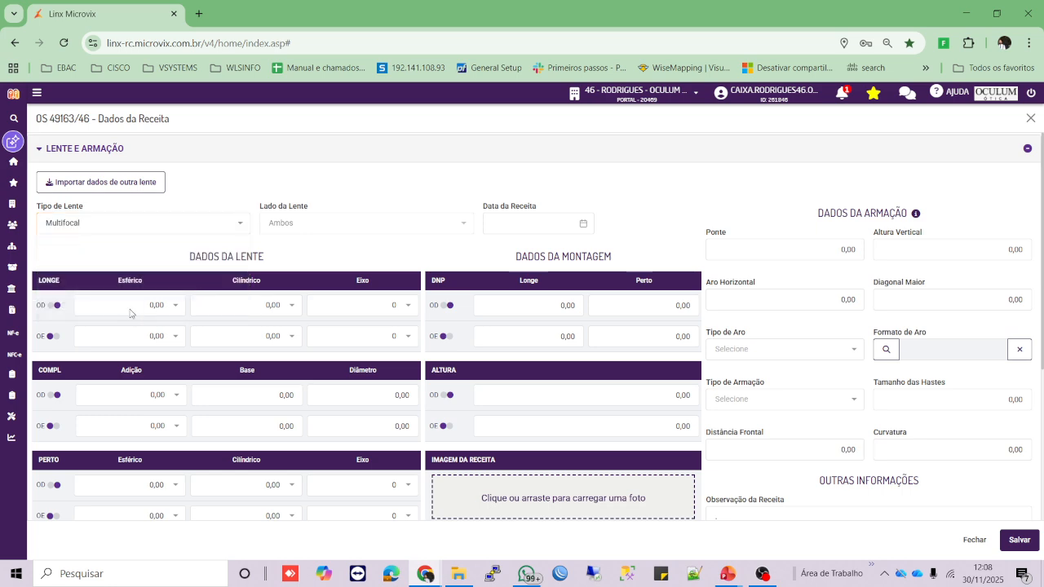
click(493, 220)
click(498, 406)
drag(187, 258, 261, 256)
drag(525, 252, 634, 274)
click(631, 263)
scroll(42, 333, down, 2)
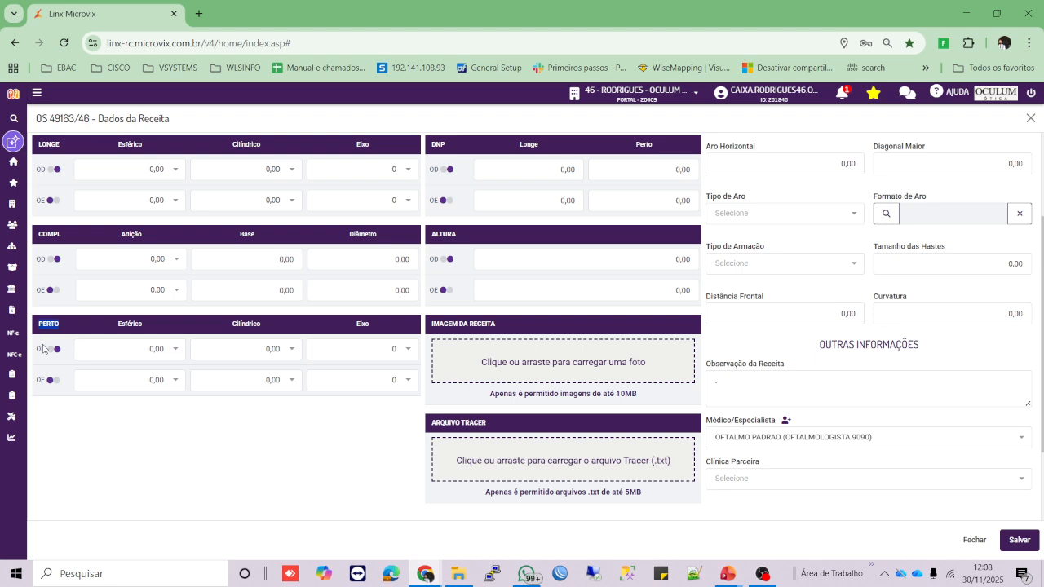
scroll(126, 415, up, 2)
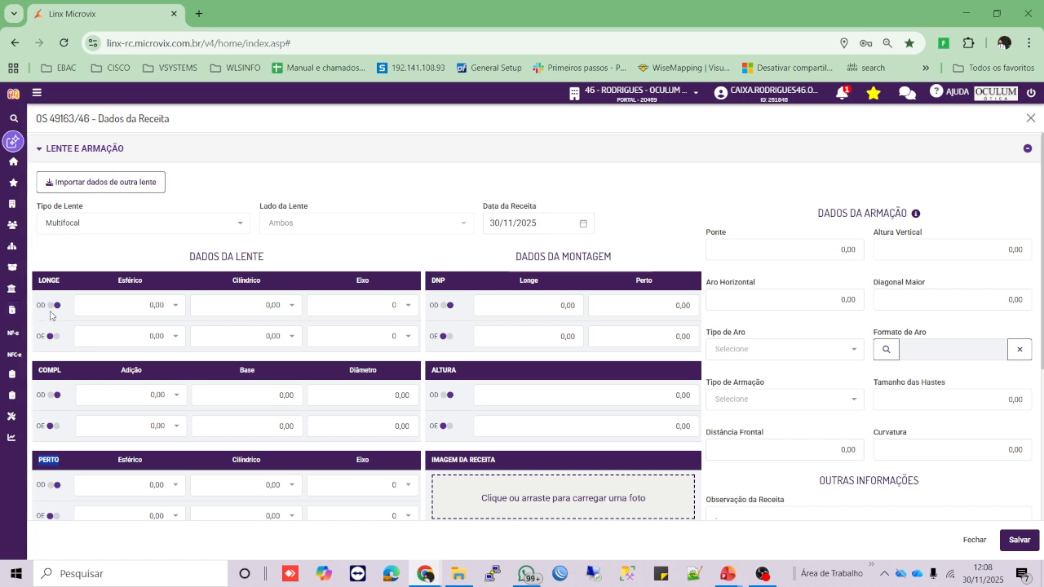
- Set far spherical to 2,75 for both right and left eyes
click(170, 311)
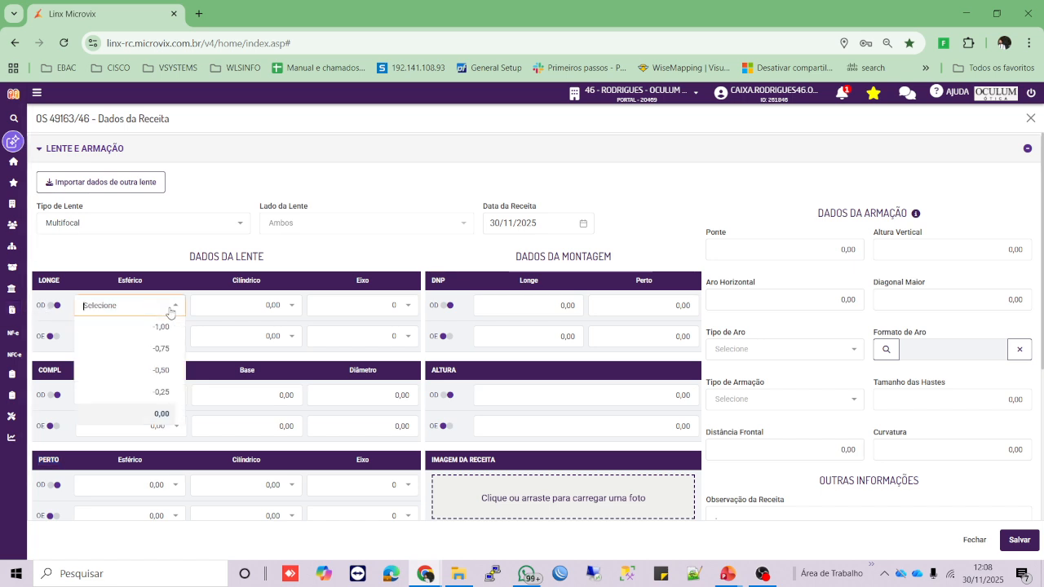
text(2,75)
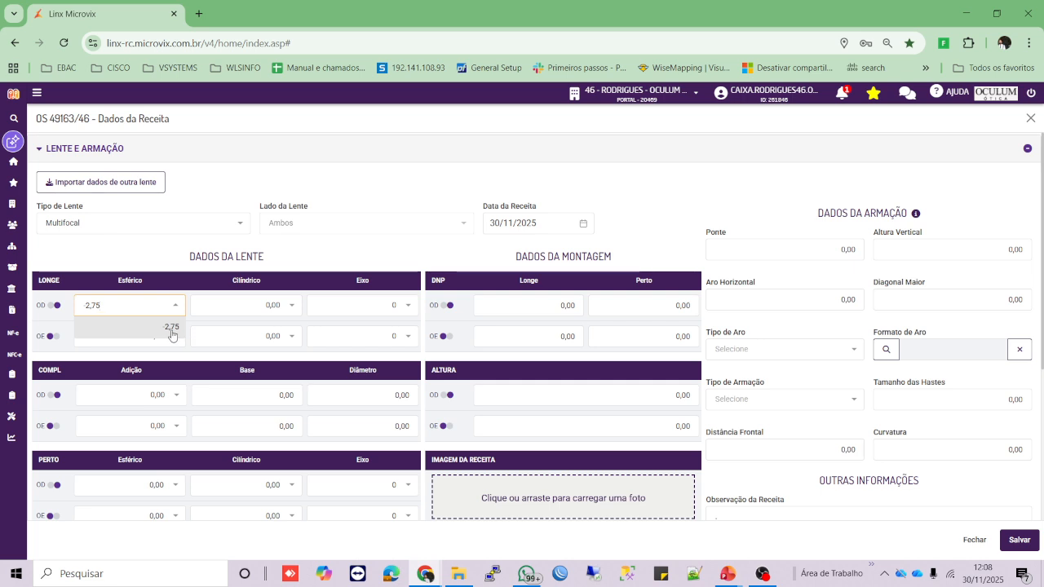
click(171, 334)
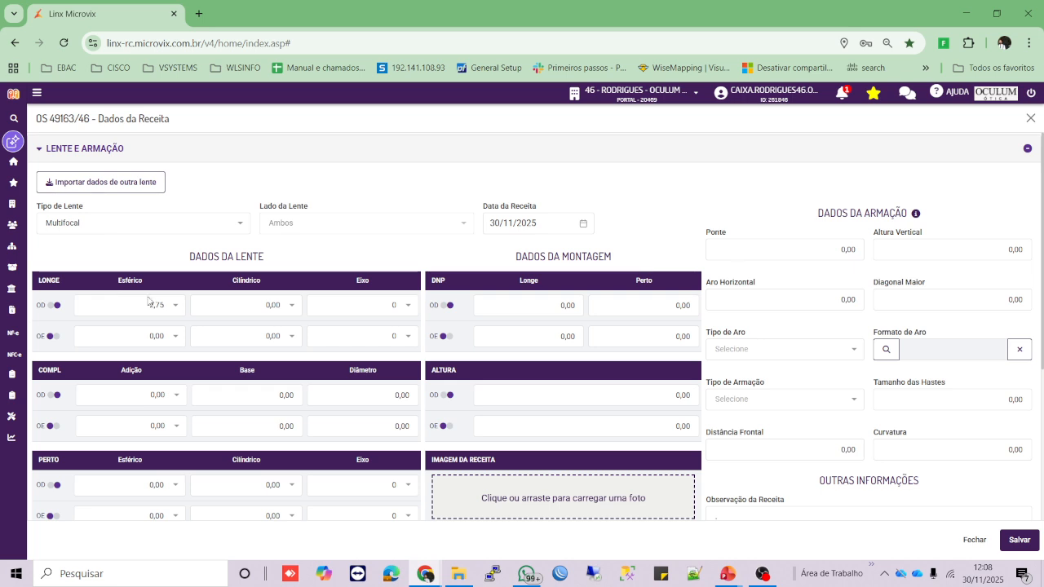
click(169, 342)
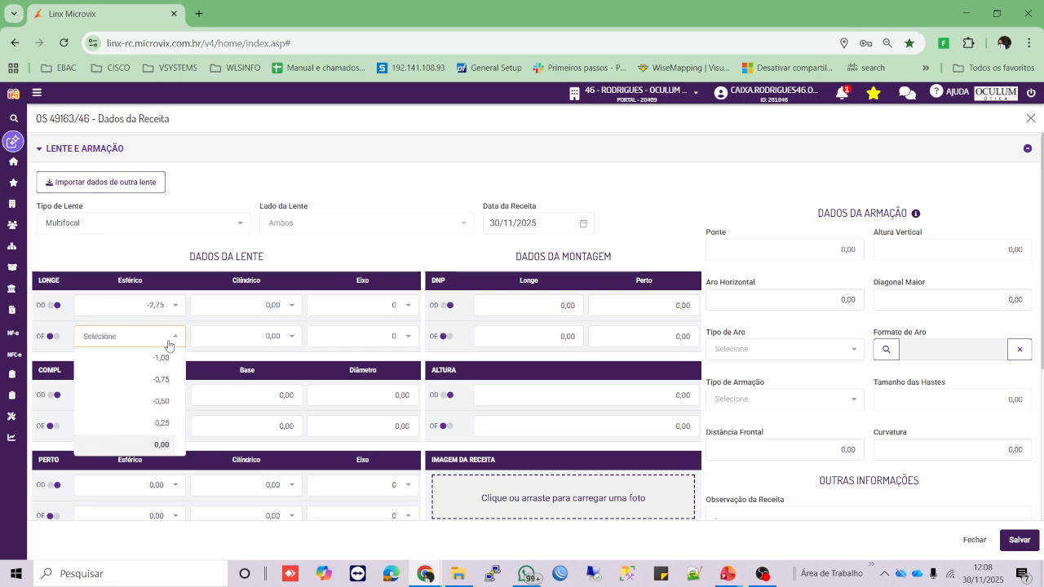
text(2,75)
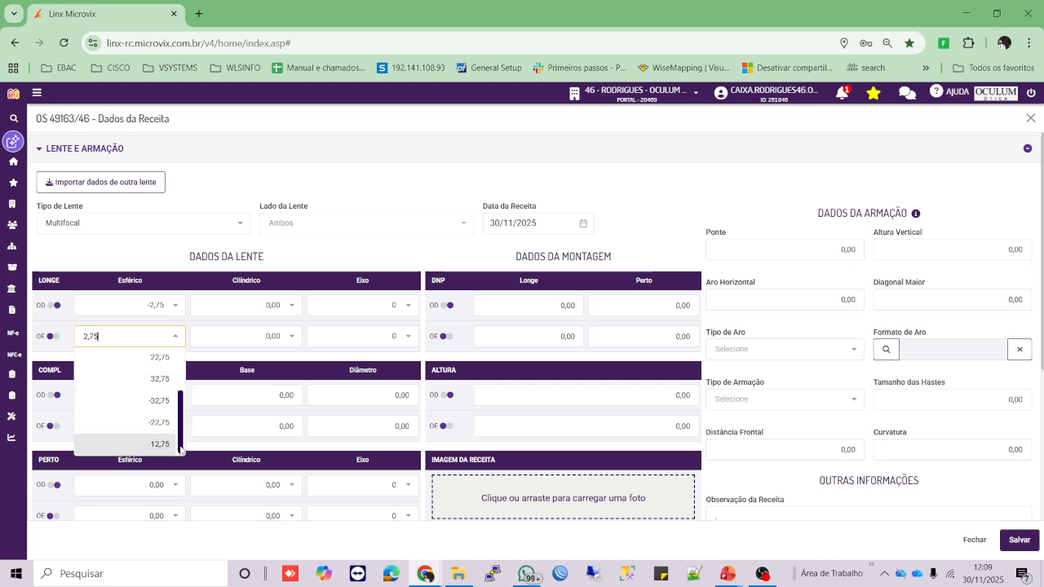
drag(181, 447, 182, 388)
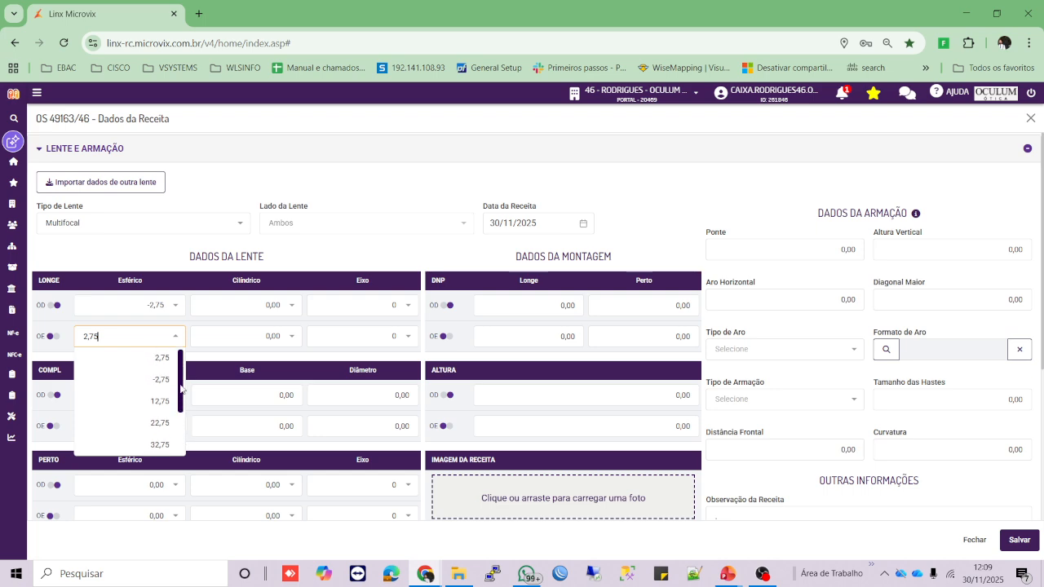
click(161, 366)
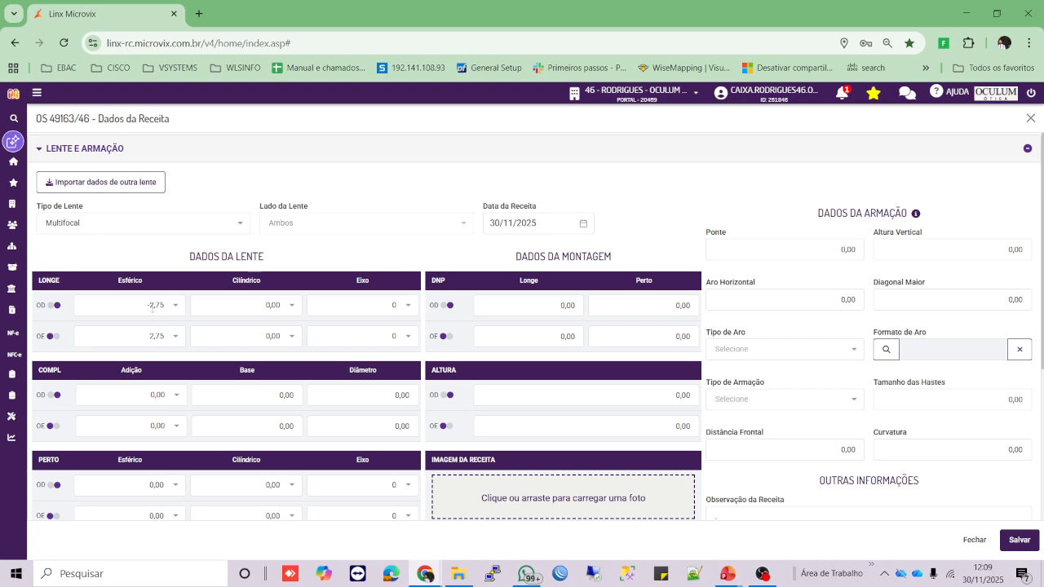
- Set cylindrical to -0,50 for the right eye and -0,25 for the left eye
click(279, 302)
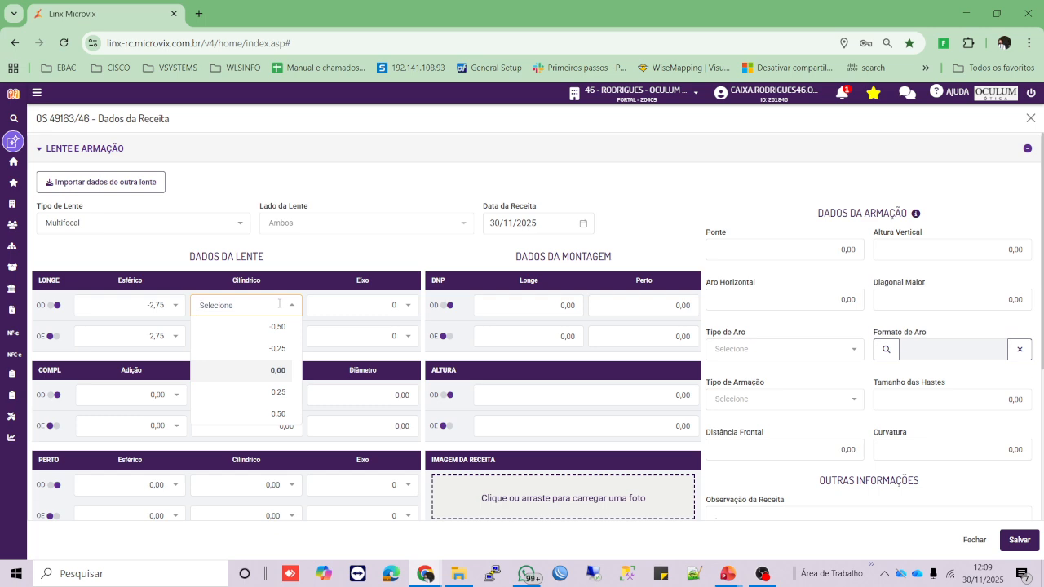
click(283, 327)
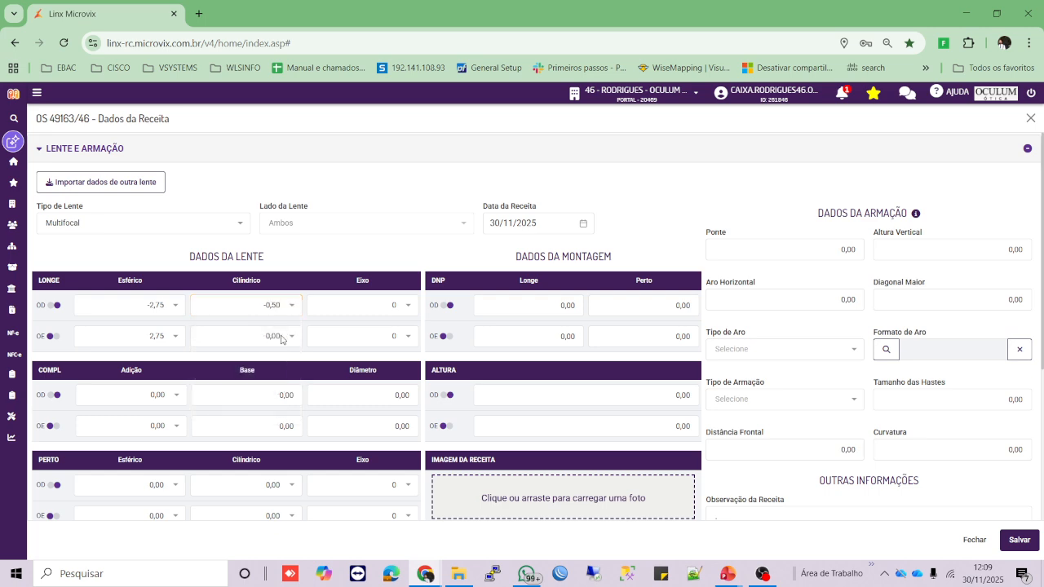
click(281, 337)
click(271, 404)
click(261, 333)
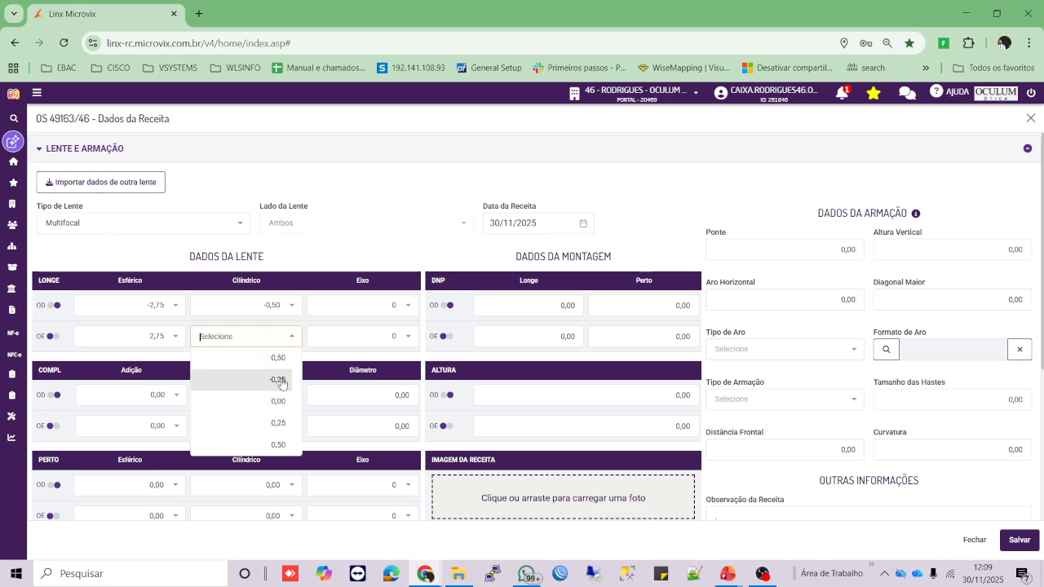
click(278, 382)
- Set addition to 0,25 for the right eye and 0,75 for the left eye
scroll(229, 311, down, 1)
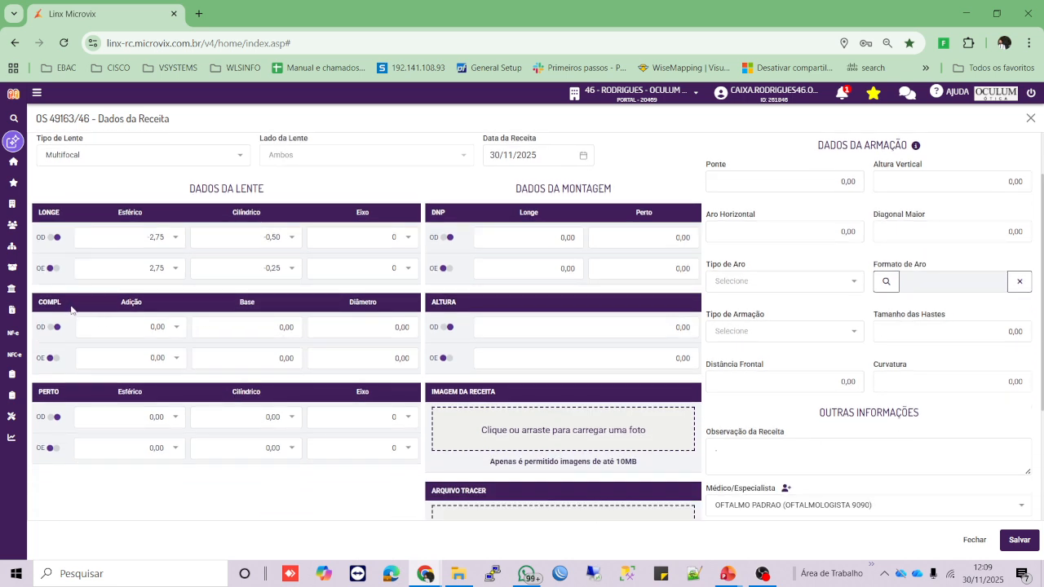
click(175, 330)
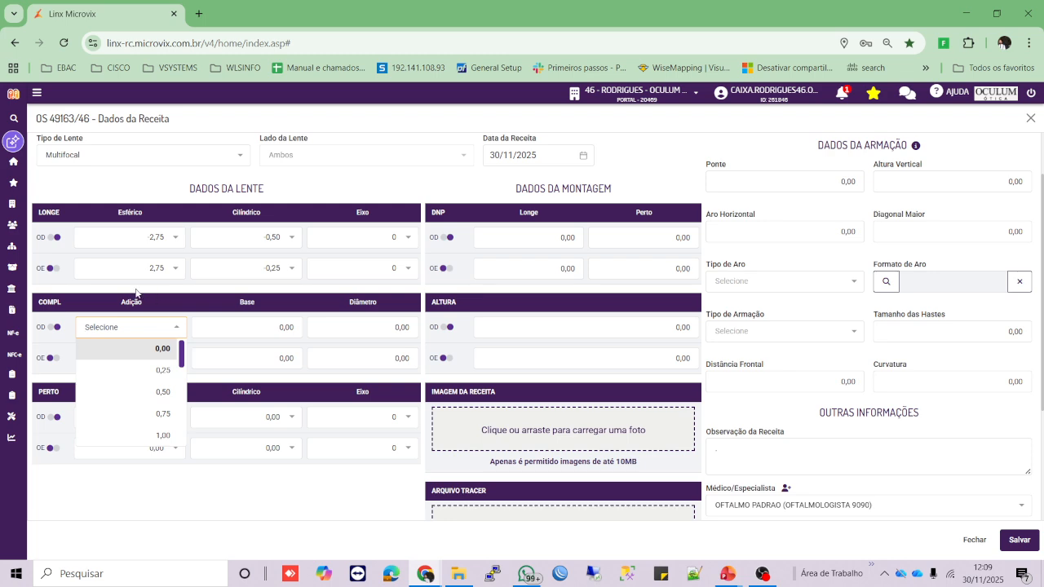
click(163, 370)
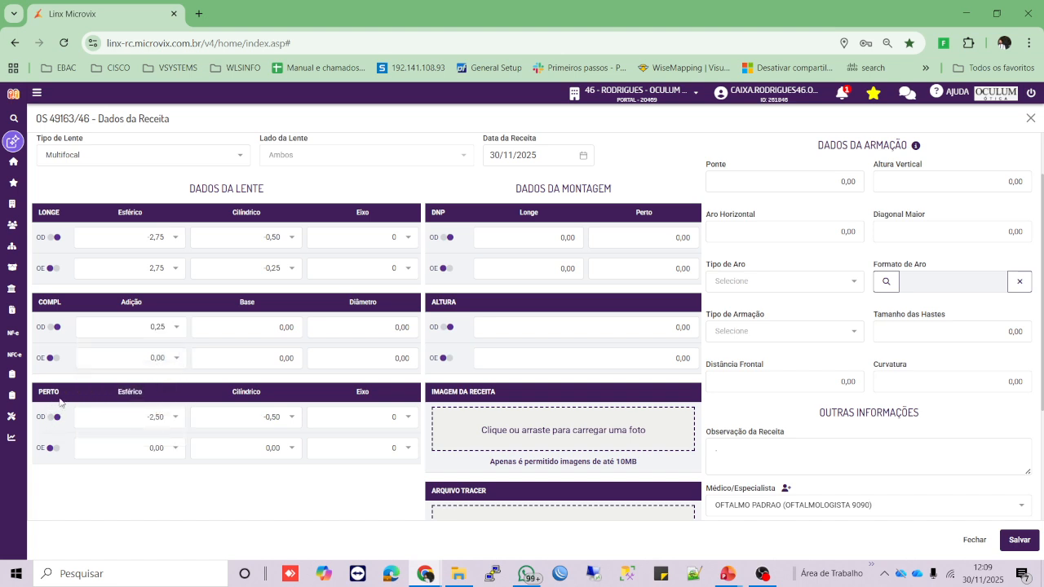
click(169, 359)
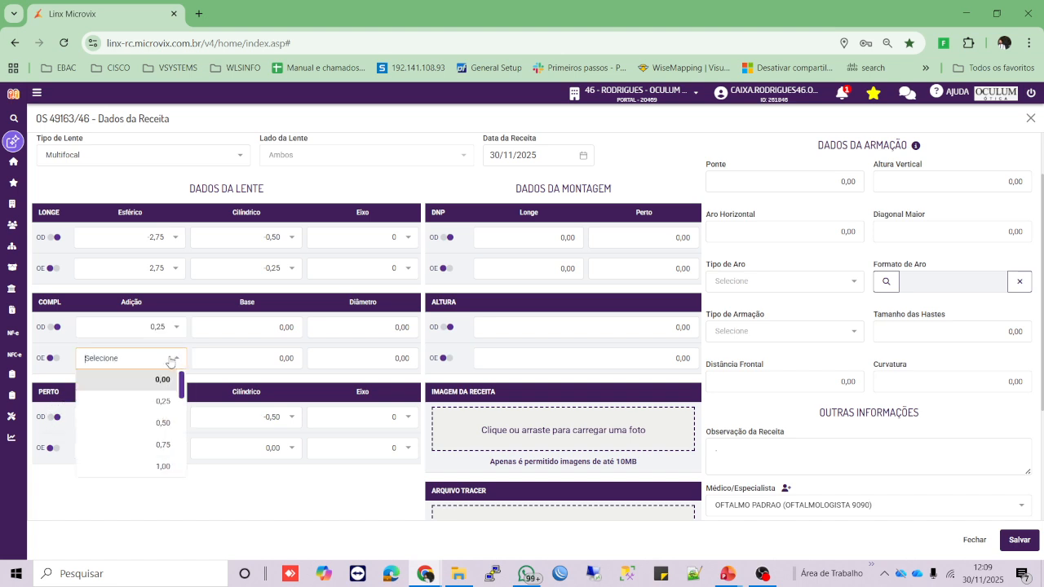
click(159, 442)
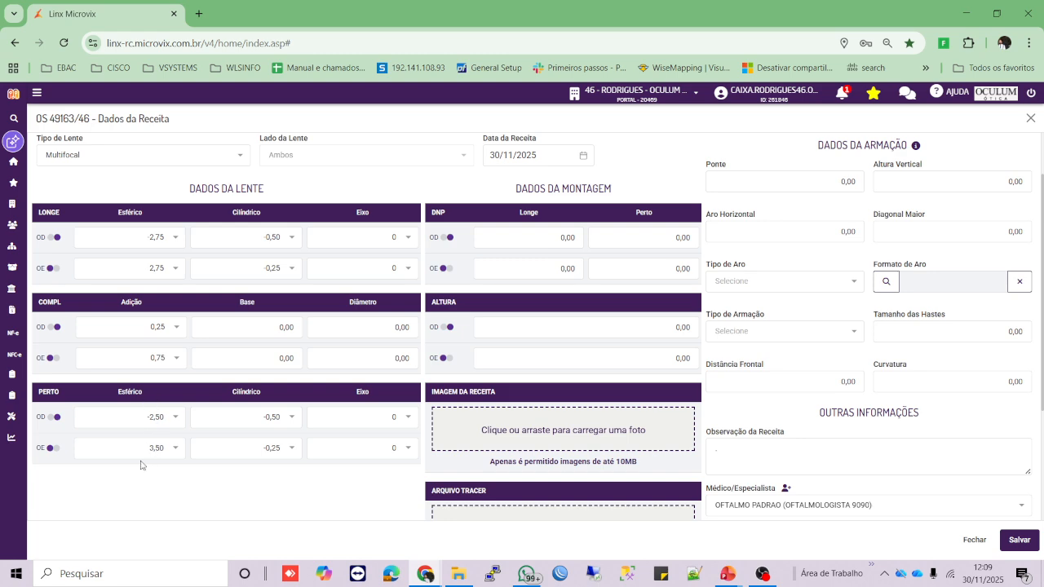
key(ctrl)
key(ctrl)
click(539, 240)
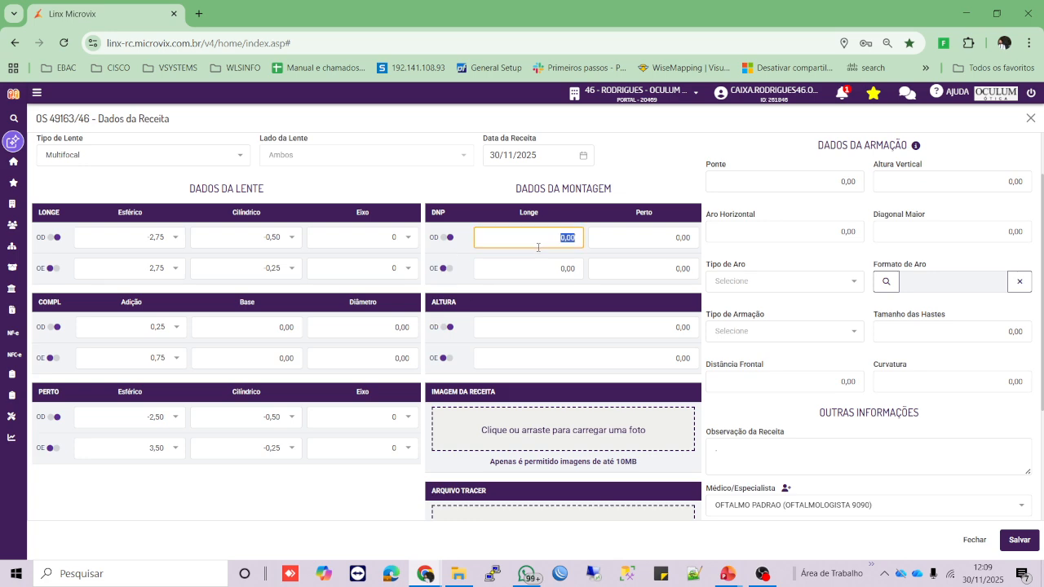
text(30)
key(Tab)
key(Tab)
text(3)
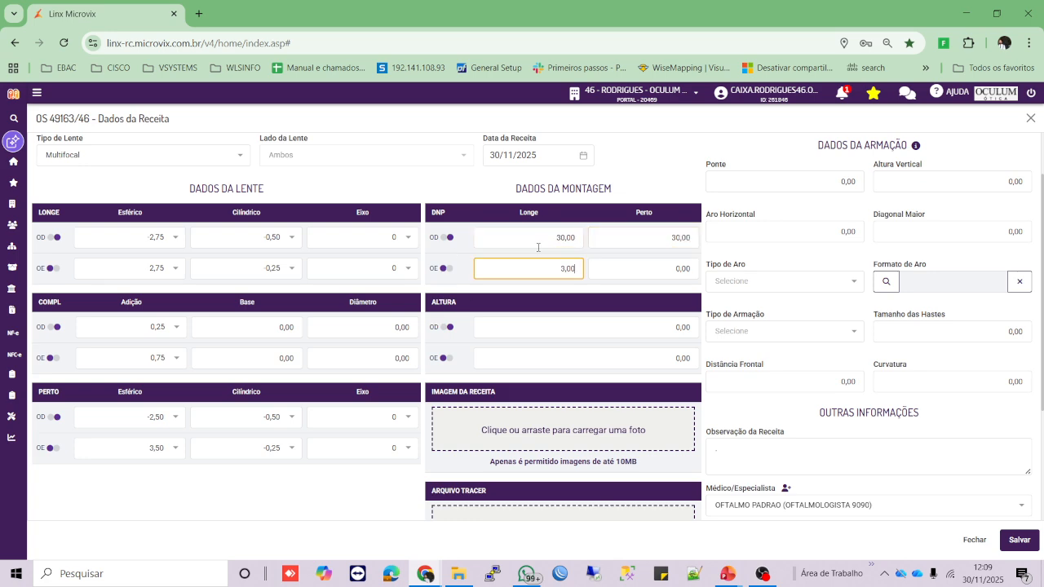
text(0)
key(Tab)
text(3)
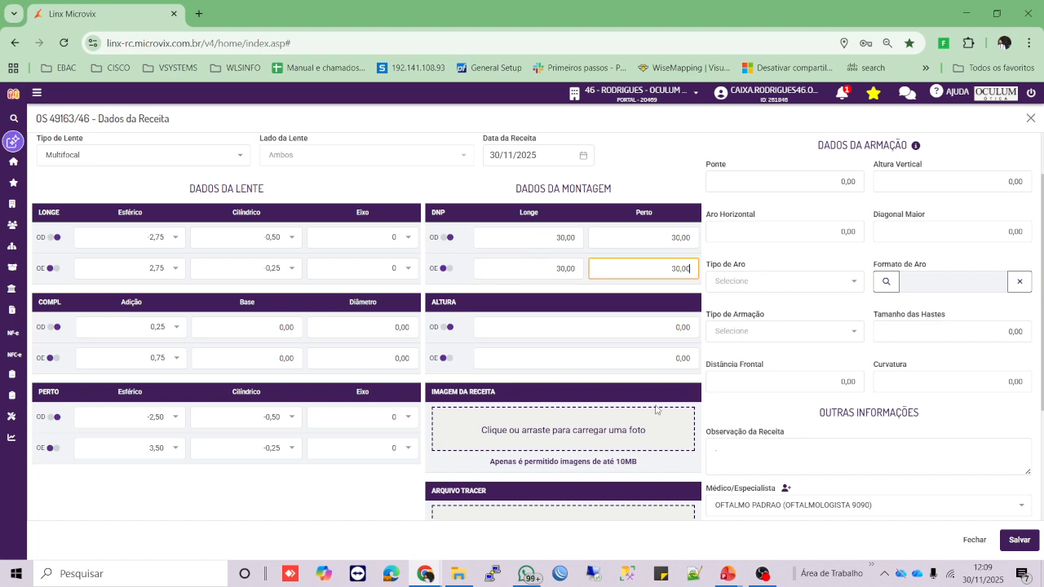
scroll(513, 300, down, 2)
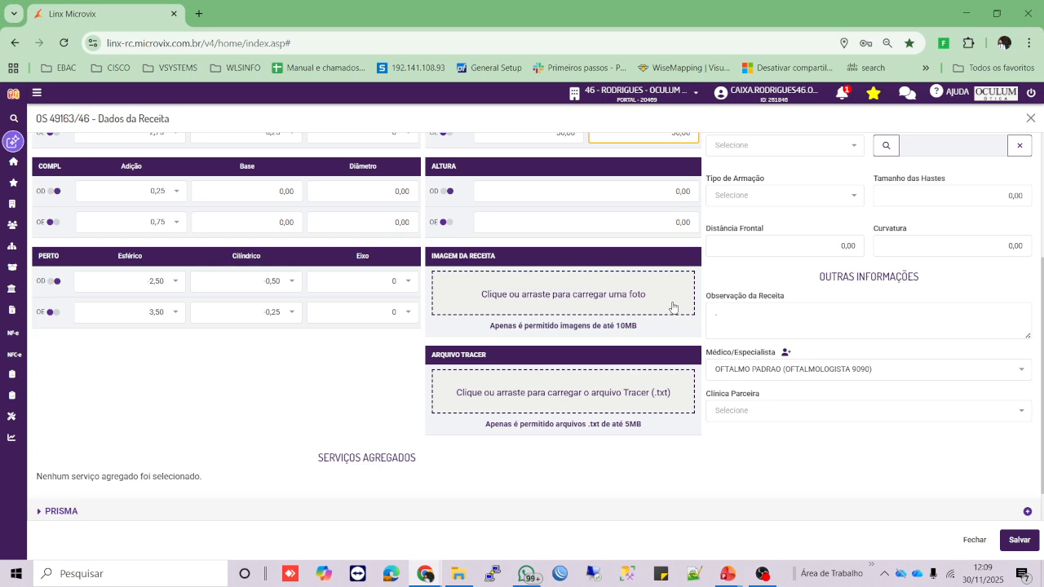
click(591, 297)
click(593, 302)
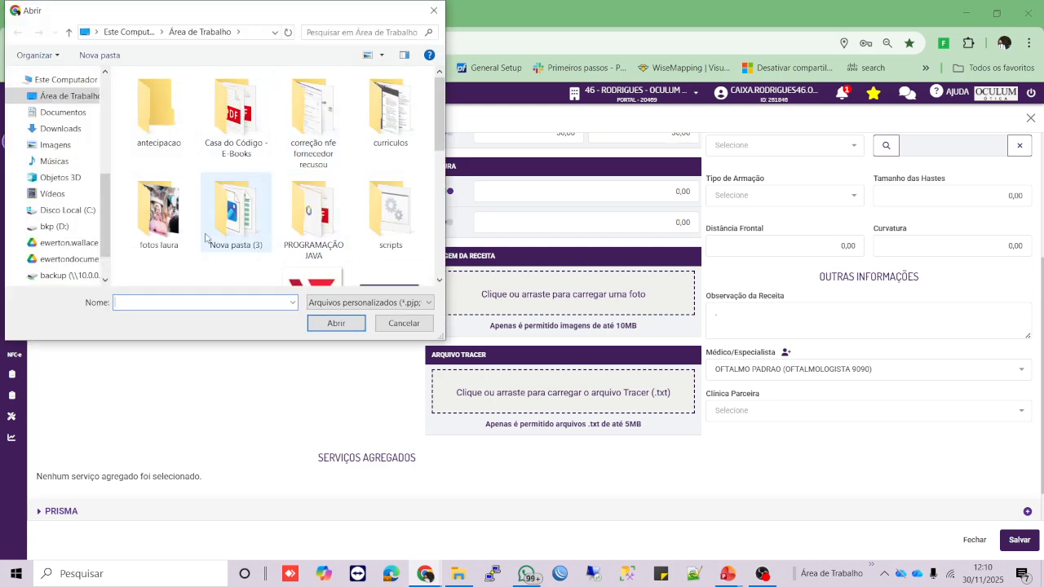
click(433, 10)
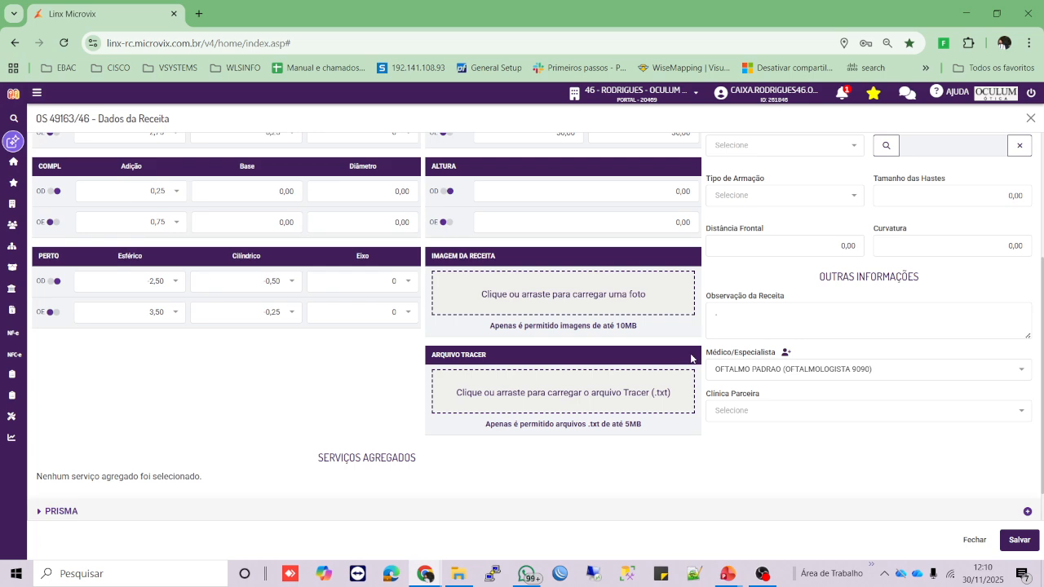
scroll(691, 358, up, 3)
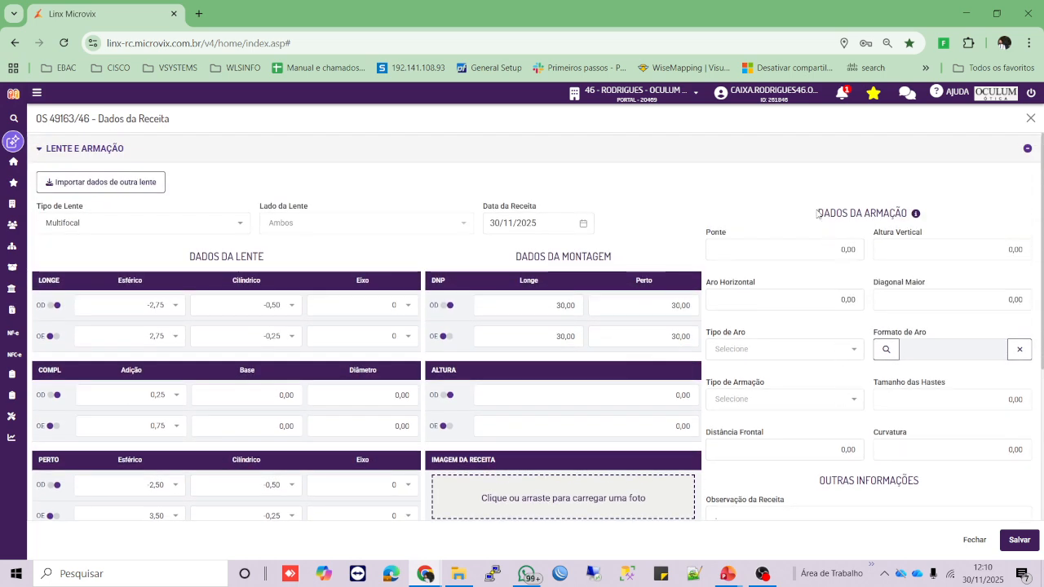
- Enter 30 for the frame's Ponte and 30 for Altura Vertical
drag(817, 213, 912, 214)
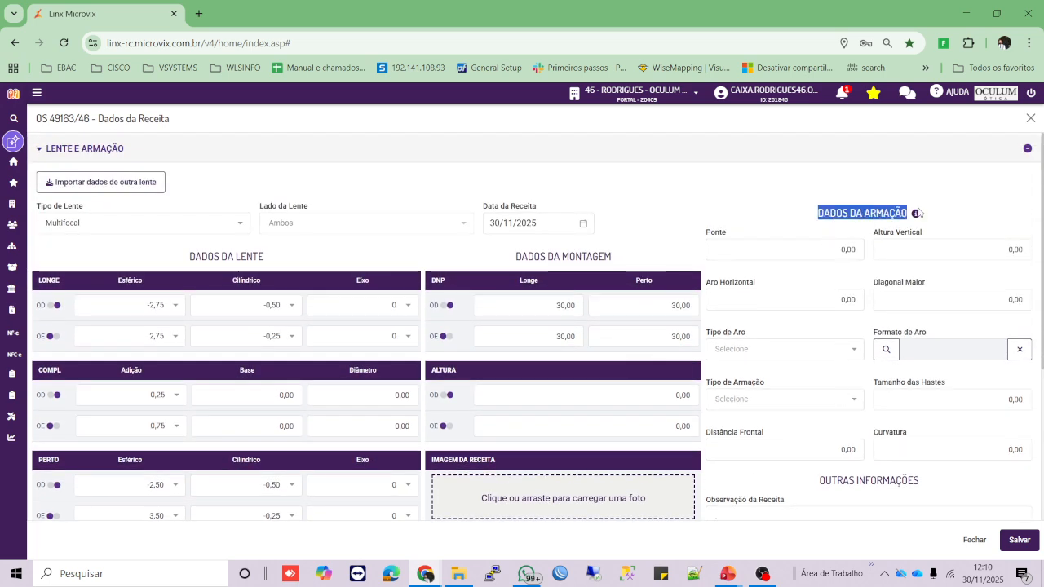
click(833, 253)
text(30)
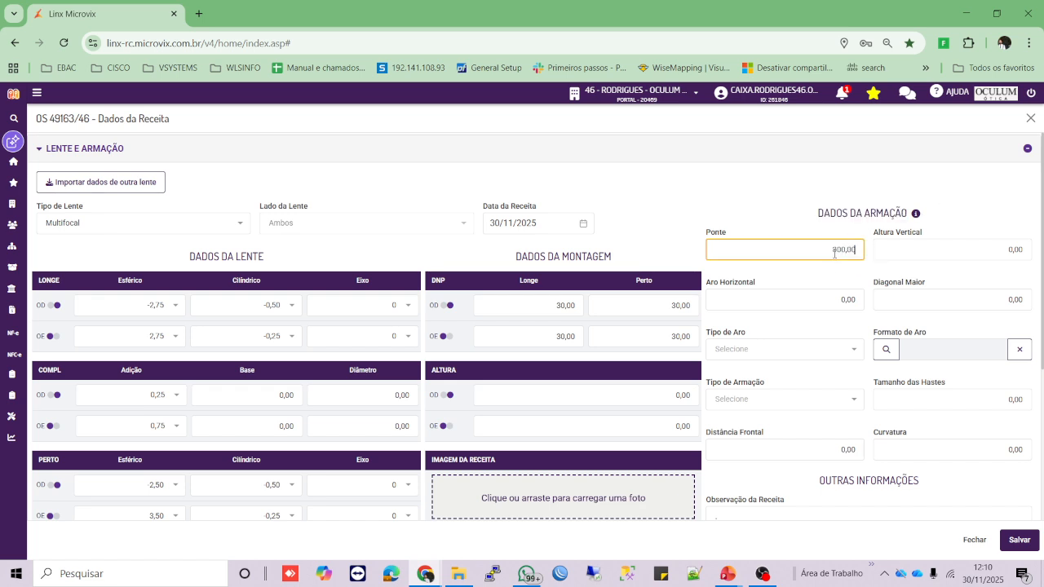
key(Tab)
text(30)
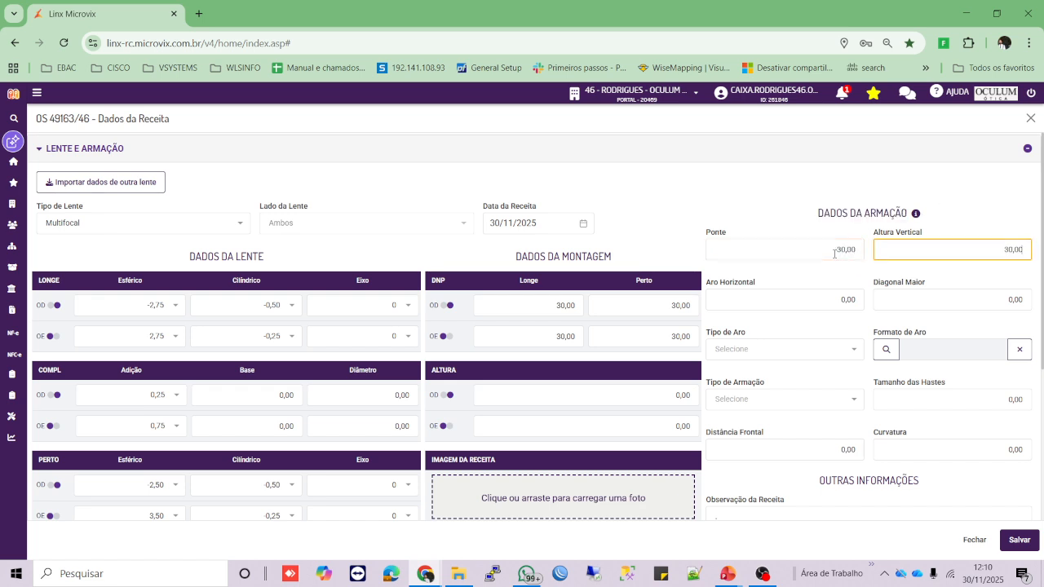
- Write 'teste teste teste teste.' in Observação da Receita
scroll(848, 300, down, 1)
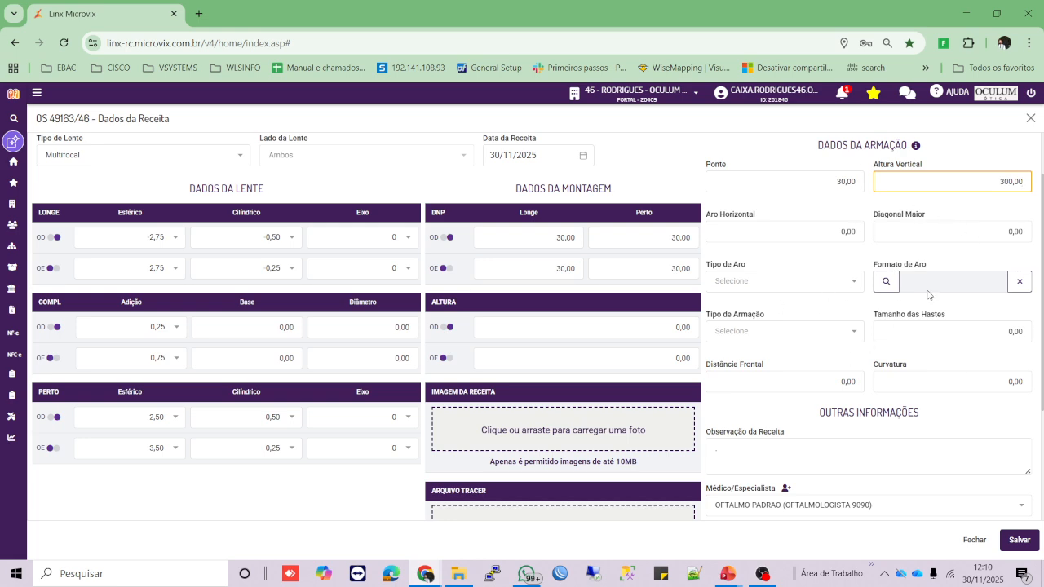
scroll(925, 310, down, 2)
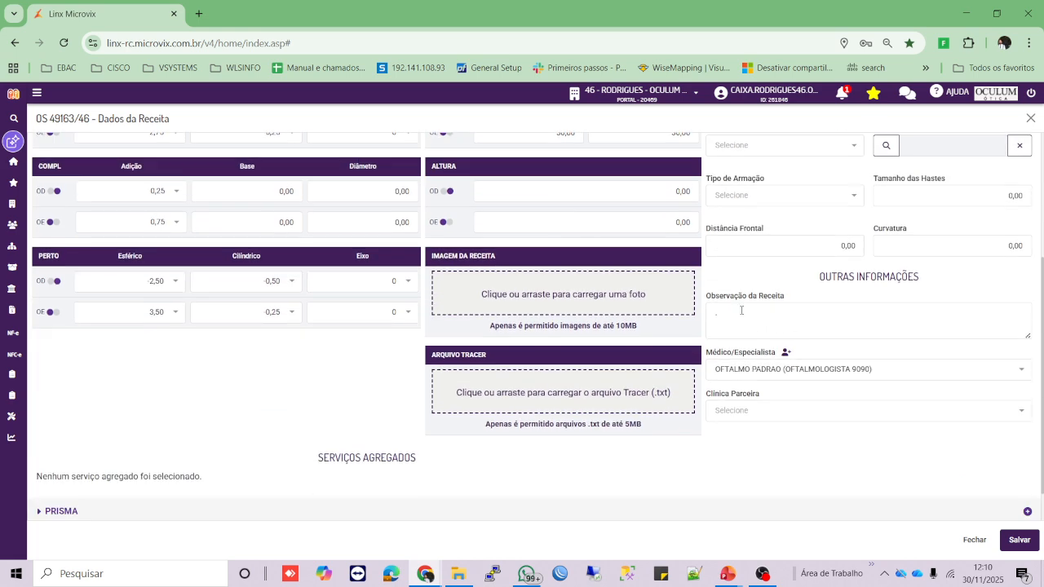
drag(706, 295, 801, 295)
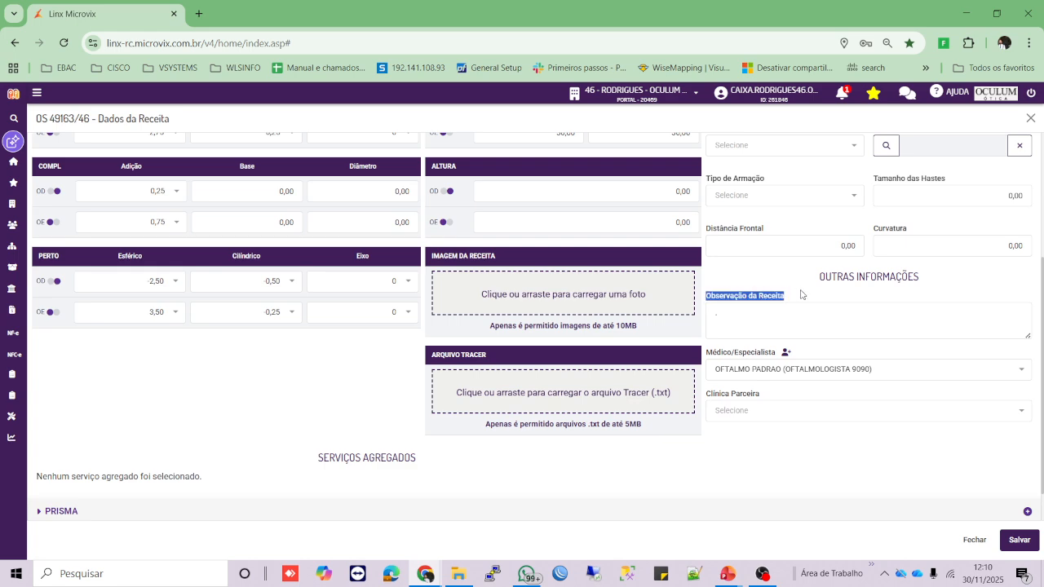
click(797, 321)
text(t)
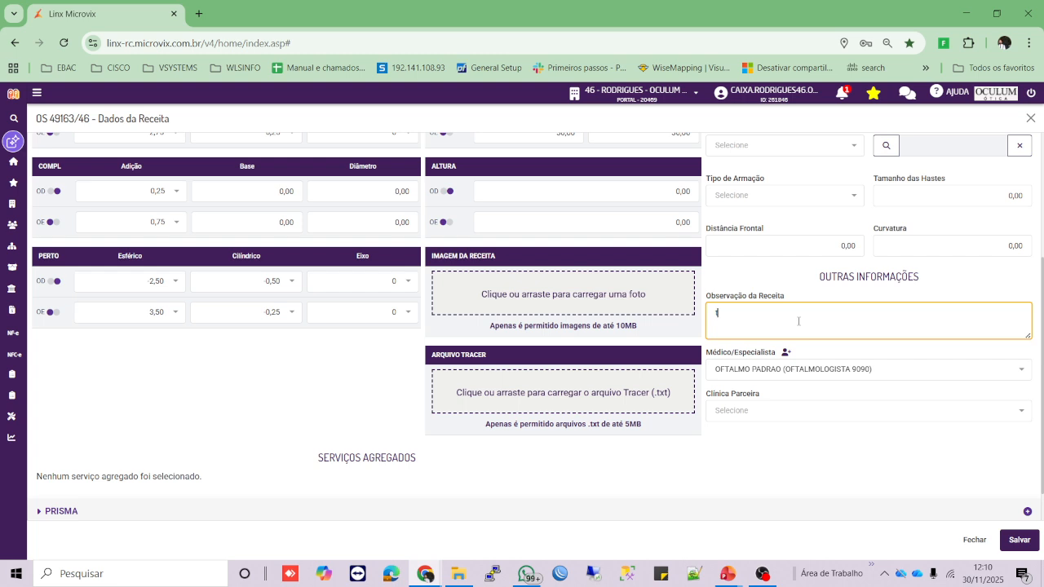
text(este teste teste teste.)
- Keep the current doctor and leave the partner clinic empty
click(817, 377)
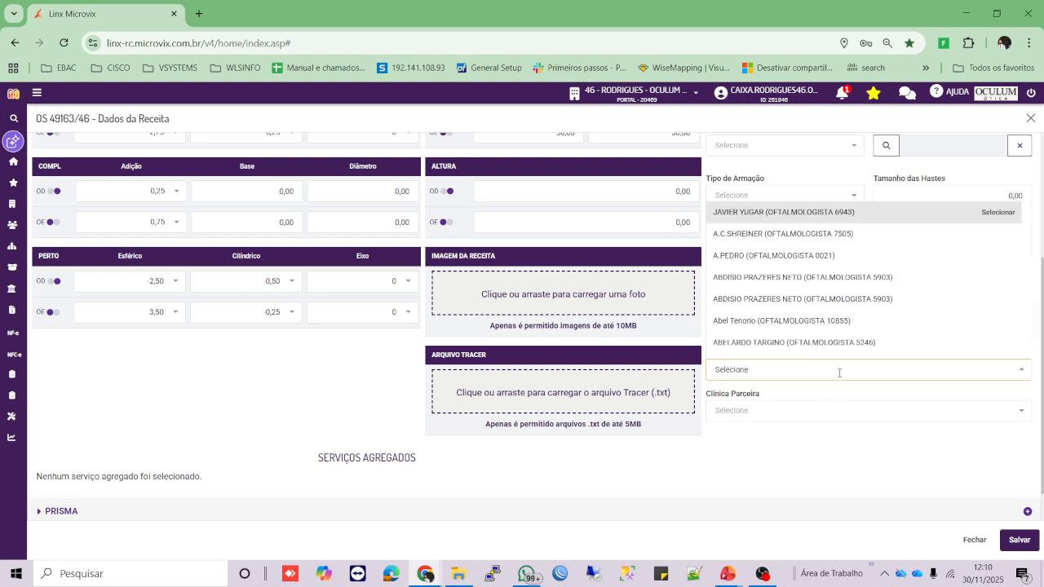
click(844, 408)
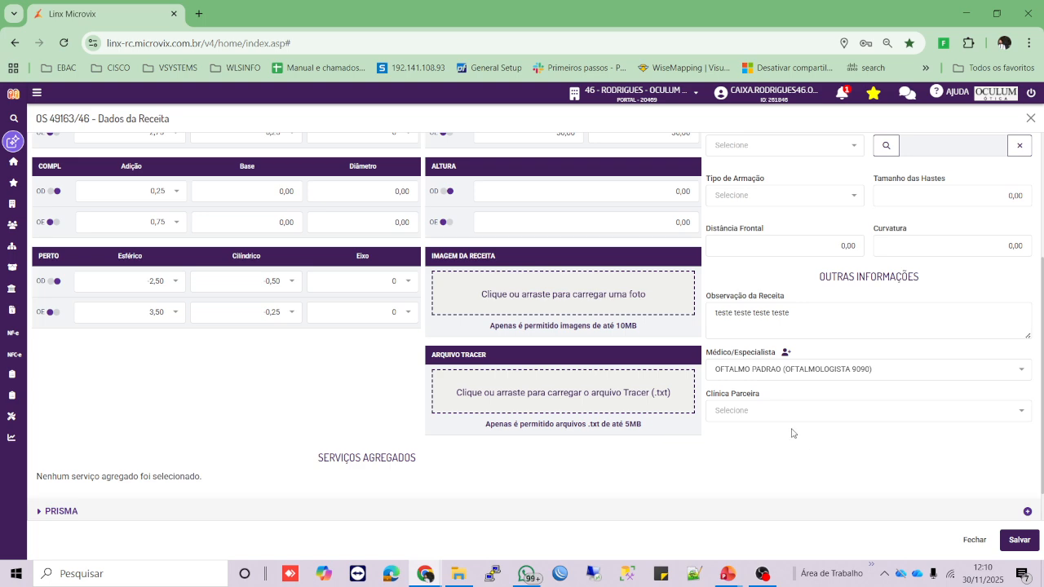
click(775, 410)
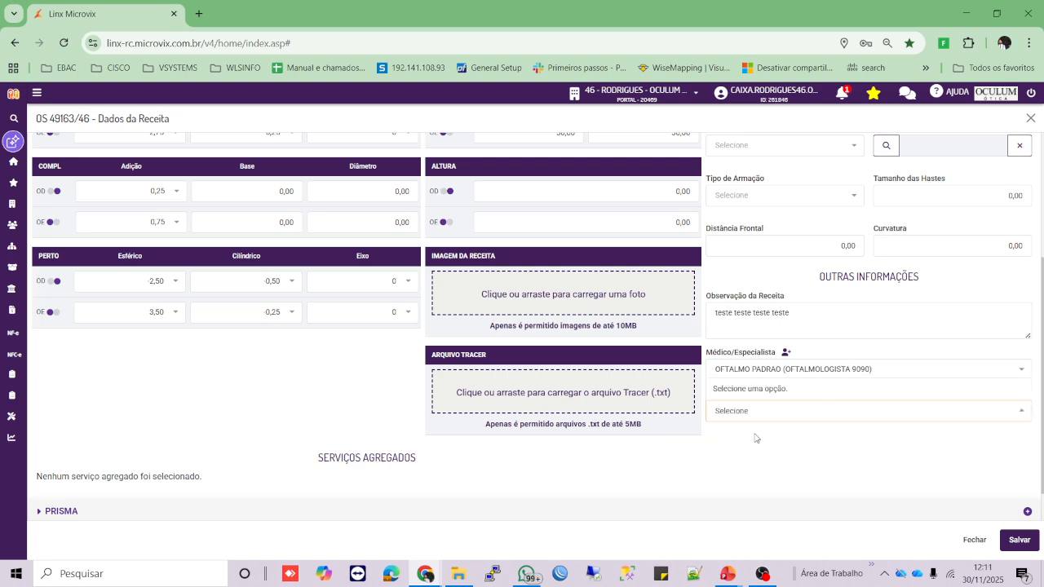
click(788, 459)
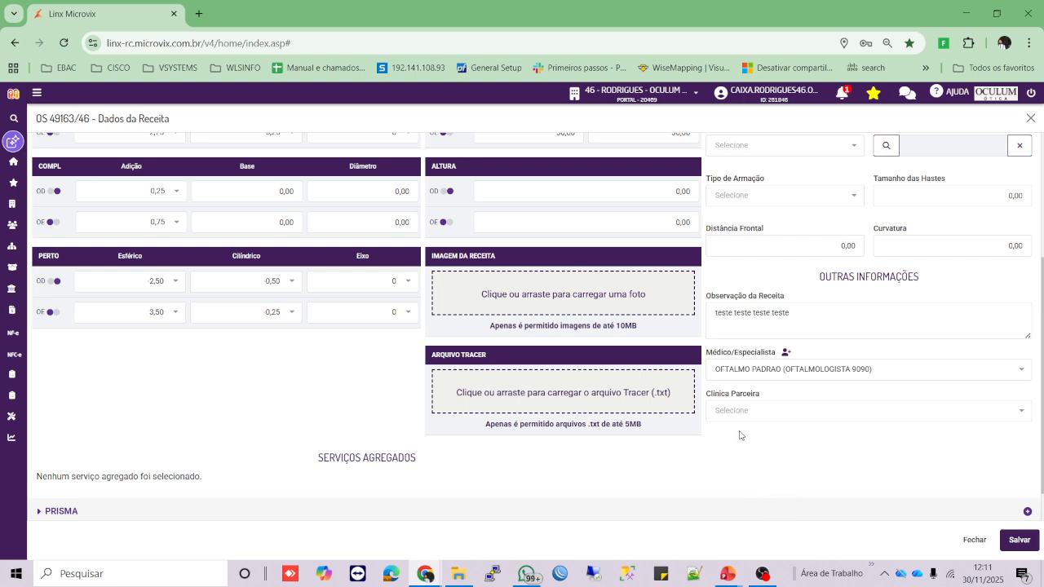
- Save OS 49163/46's prescription and open Editar Receita for OS 49162/46
click(1016, 540)
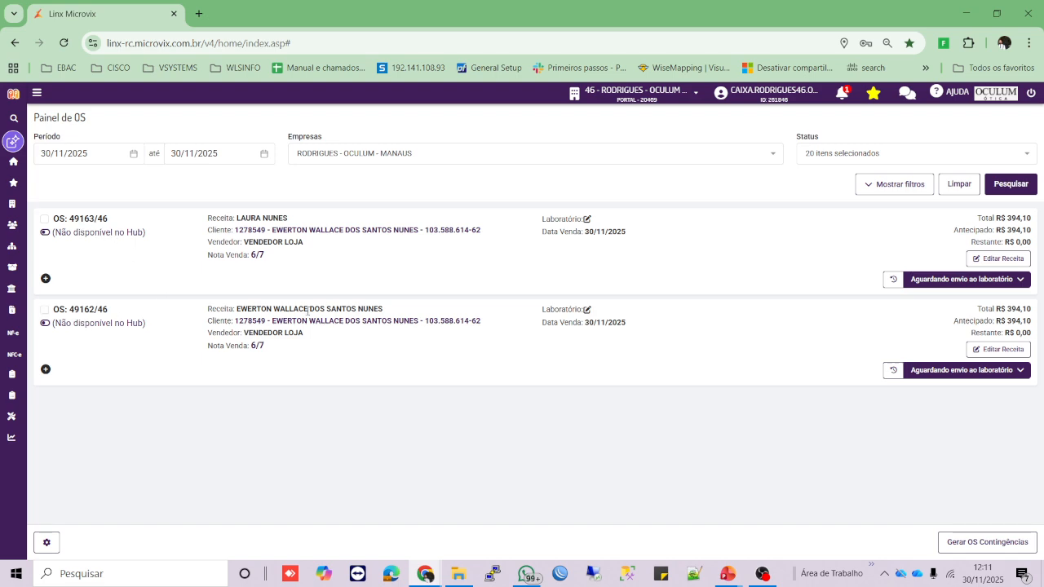
click(1009, 352)
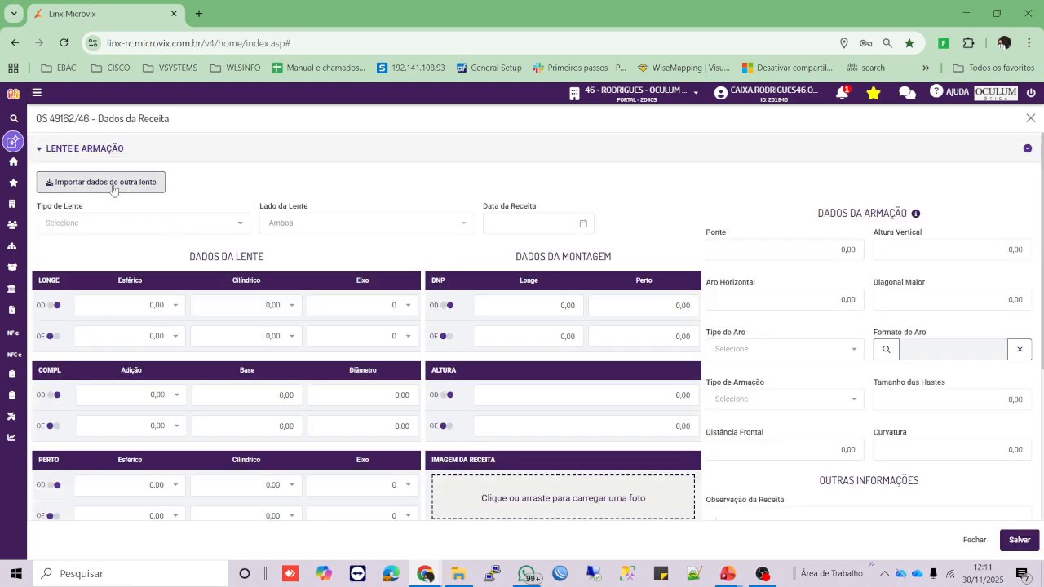
- Import OS 49163/46's lens data into OS 49162/46 with Replicar esta receita
click(114, 191)
key(ctrl)
key(ctrl)
key(ctrl)
key(ctrl)
click(133, 186)
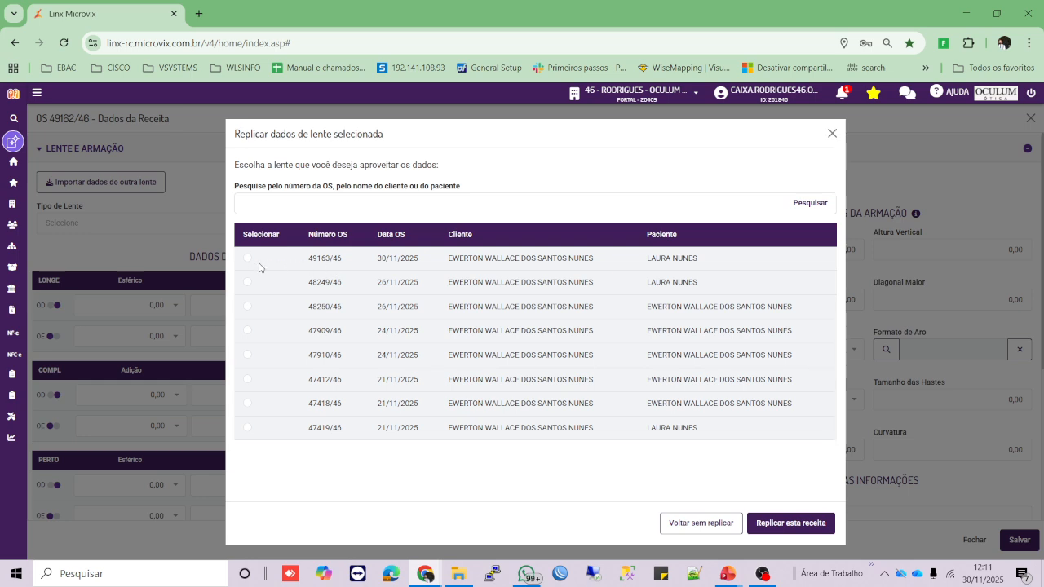
drag(308, 260, 343, 260)
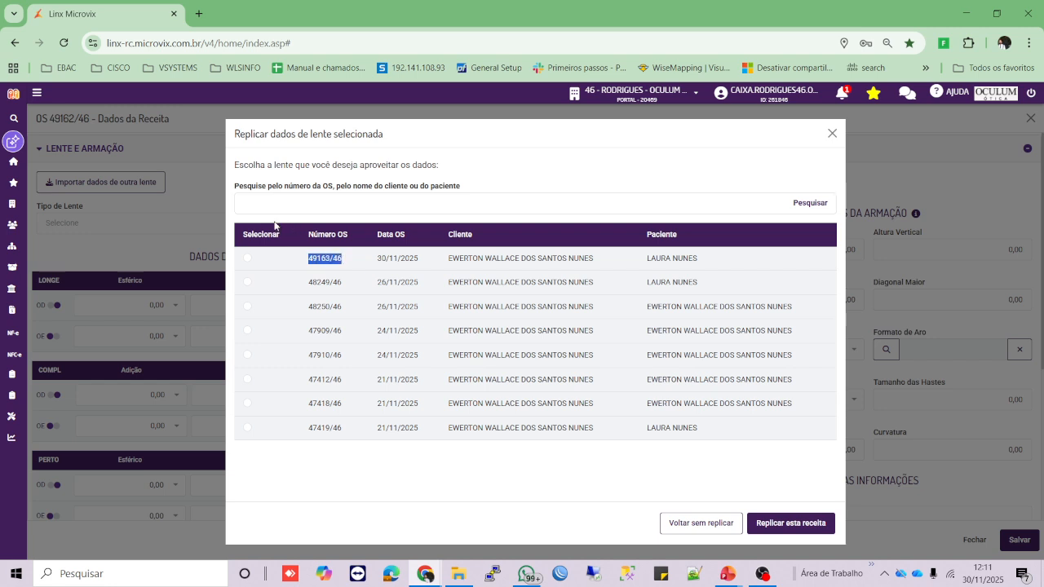
click(249, 259)
click(798, 530)
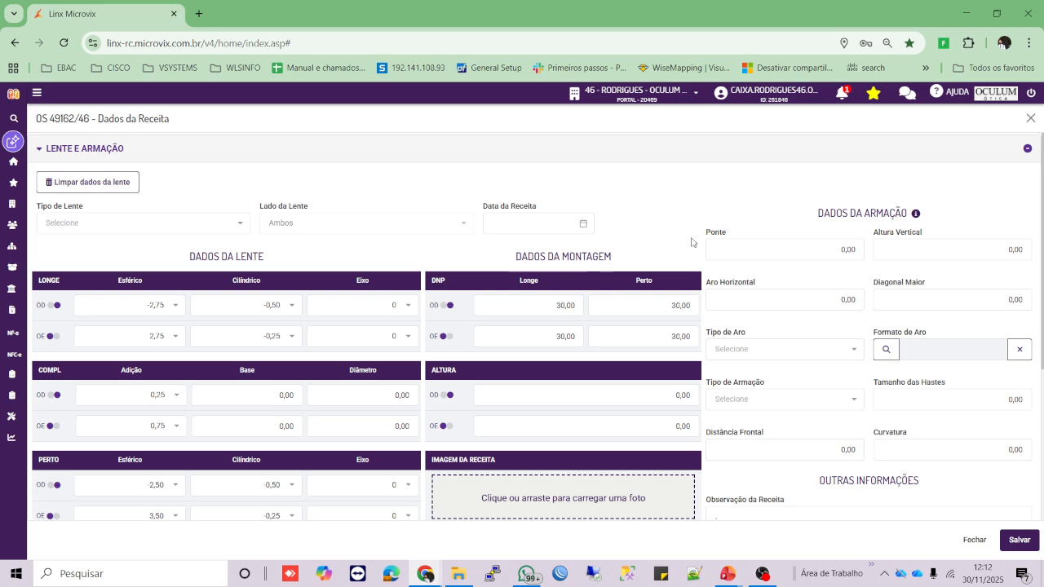
- Save the second order's copied prescription form and switch back to the Painel de OS list
drag(820, 213, 907, 213)
scroll(907, 214, down, 3)
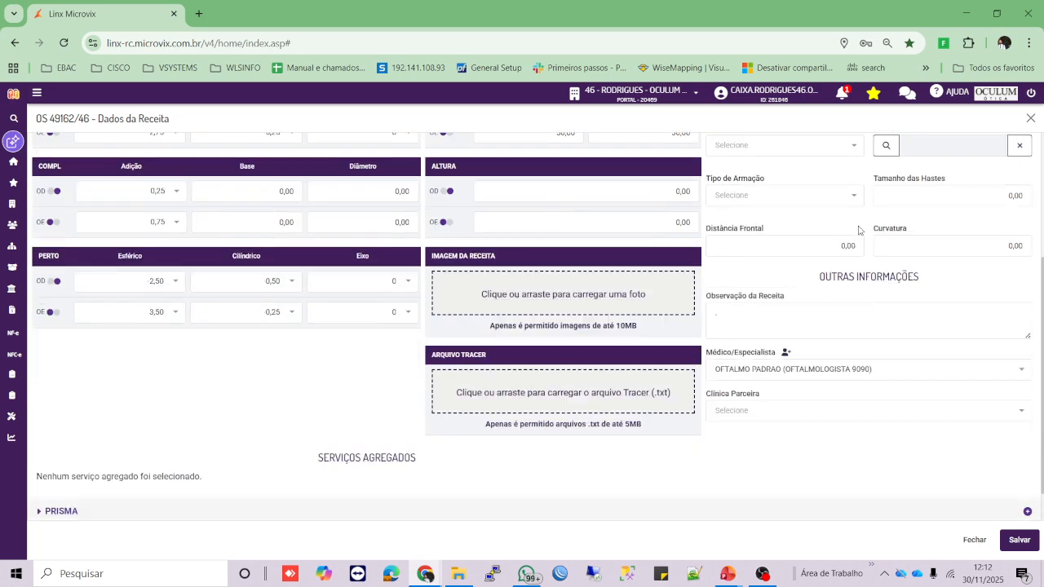
scroll(907, 214, up, 3)
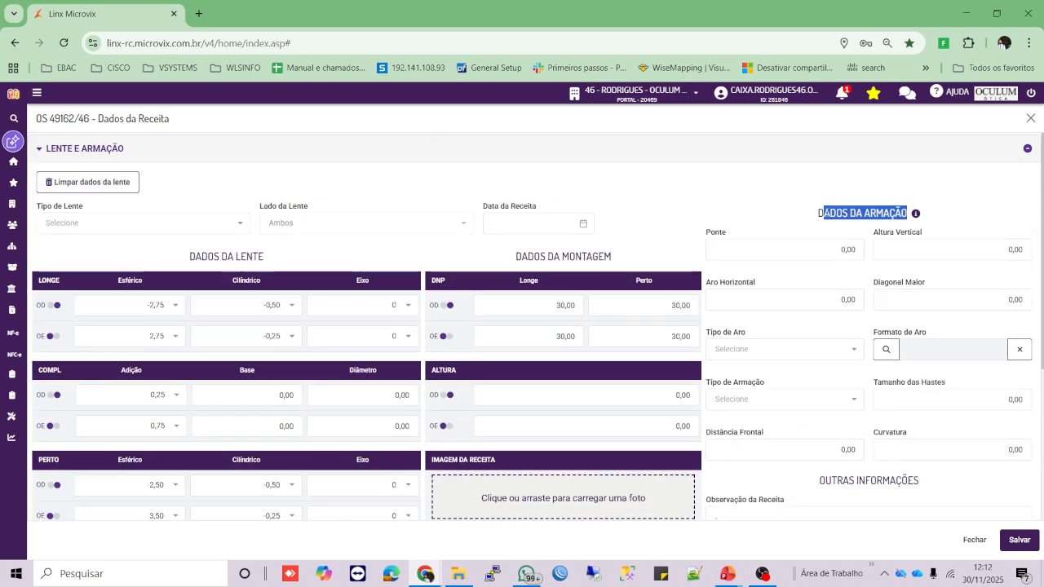
scroll(796, 326, down, 3)
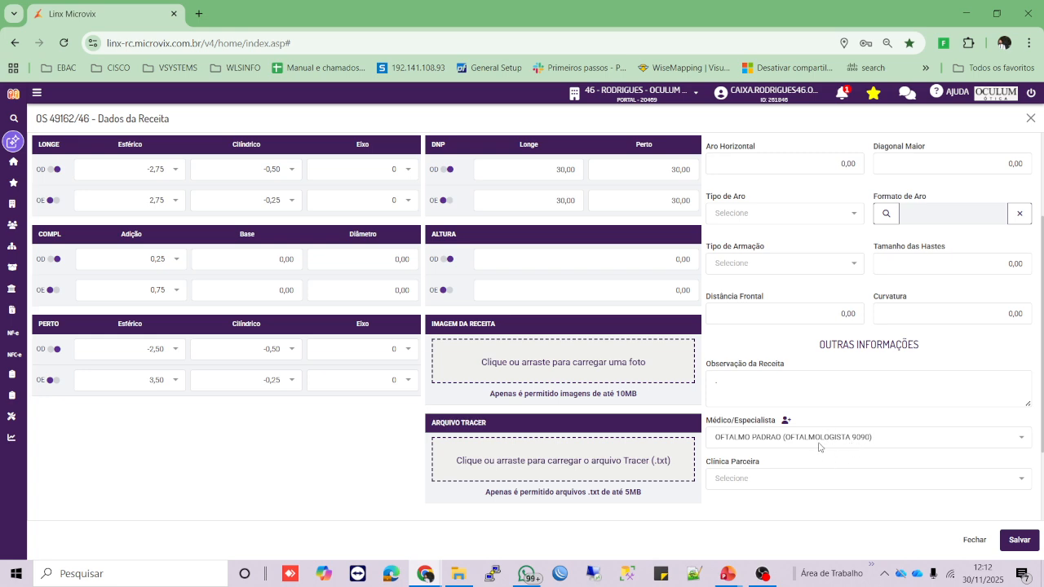
scroll(499, 487, up, 3)
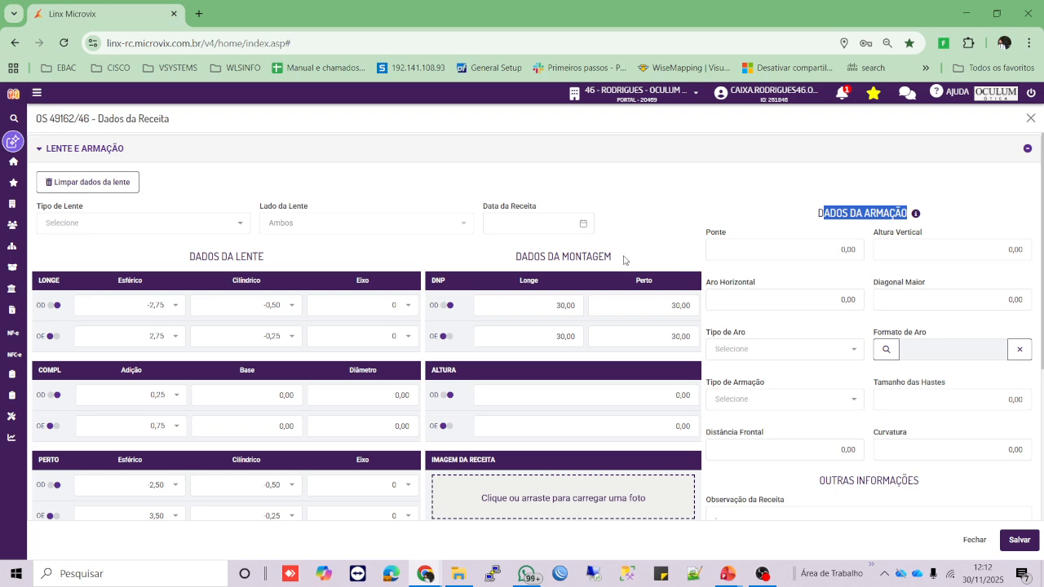
scroll(624, 260, down, 3)
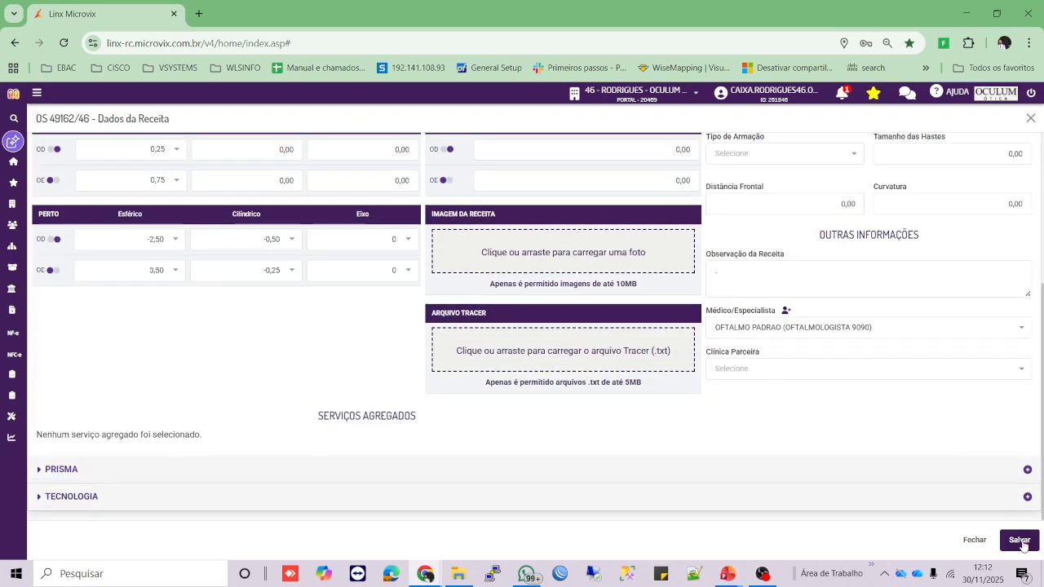
click(1021, 542)
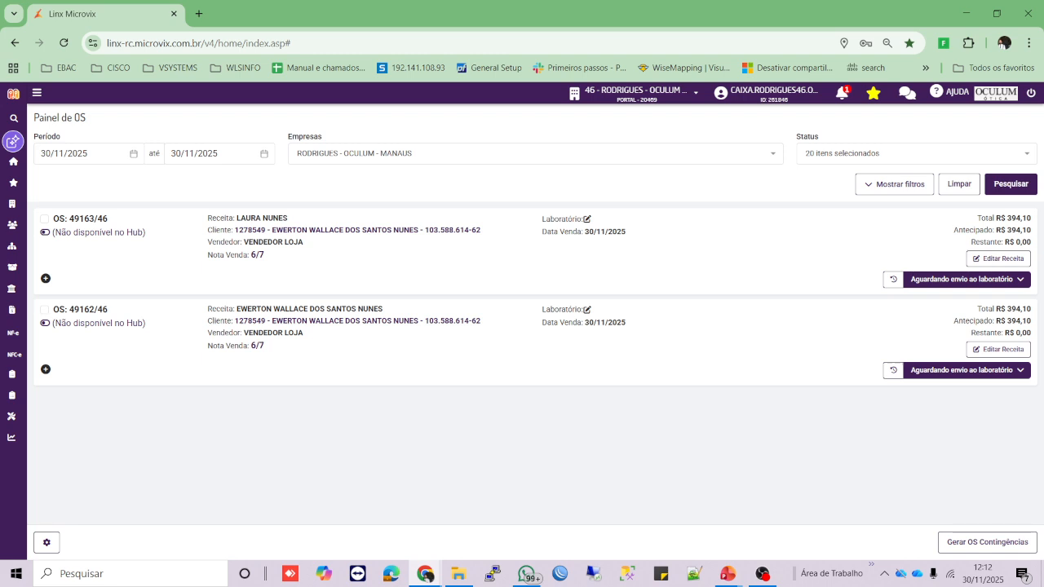
key(alt+Tab)
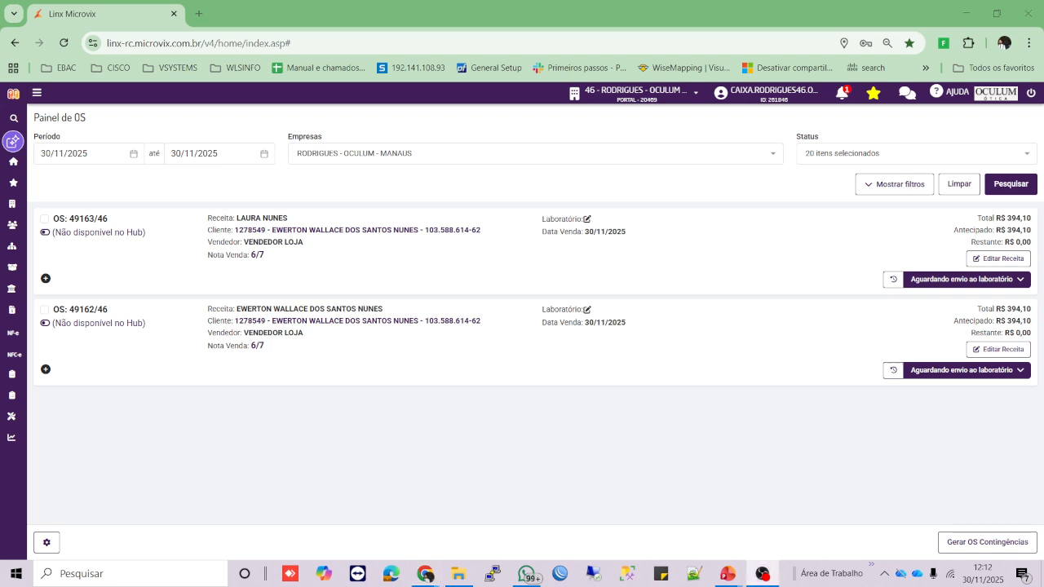
- Show the status options for OS 49163/46 from its Aguardando envio ao laboratório button
click(955, 280)
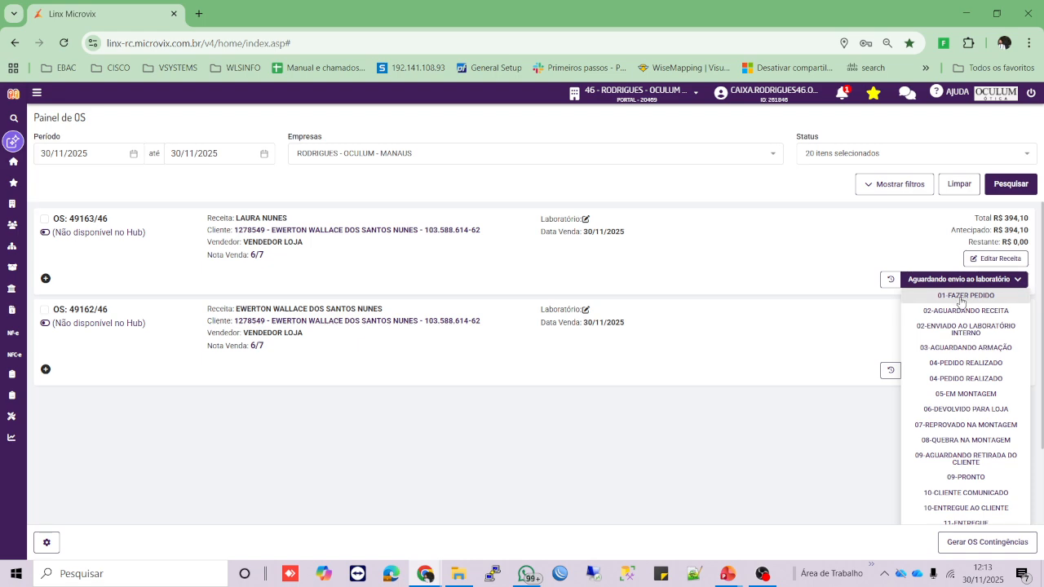
- Set OS 49163 to 01-FAZER PEDIDO with the reason 'receita preenchida'
click(961, 297)
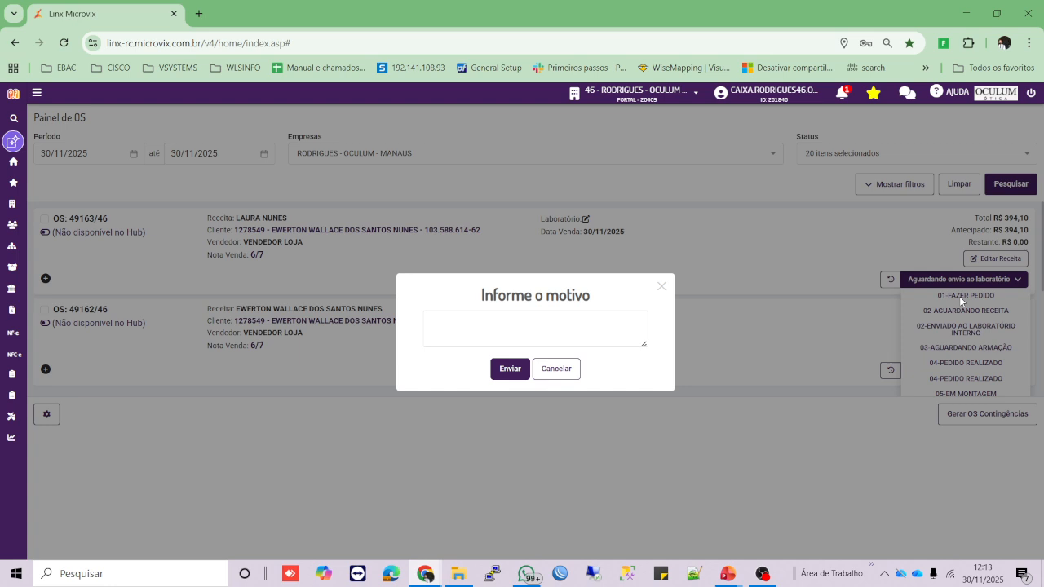
click(592, 320)
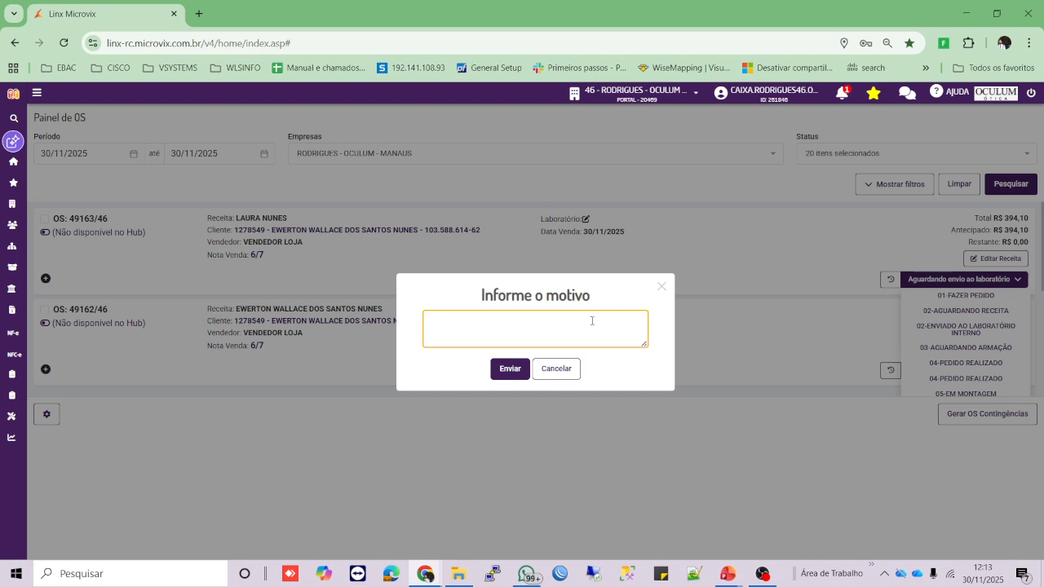
text(ceita preenchida)
click(507, 369)
- Set OS 49162 to 01-FAZER PEDIDO with the reason 'receita preenchida'
click(922, 371)
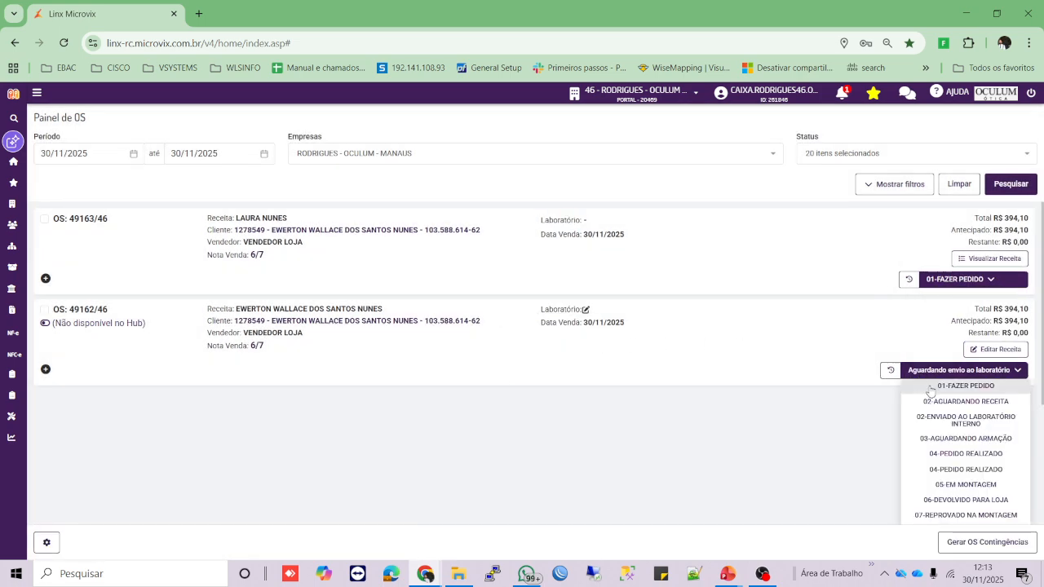
click(931, 387)
click(533, 344)
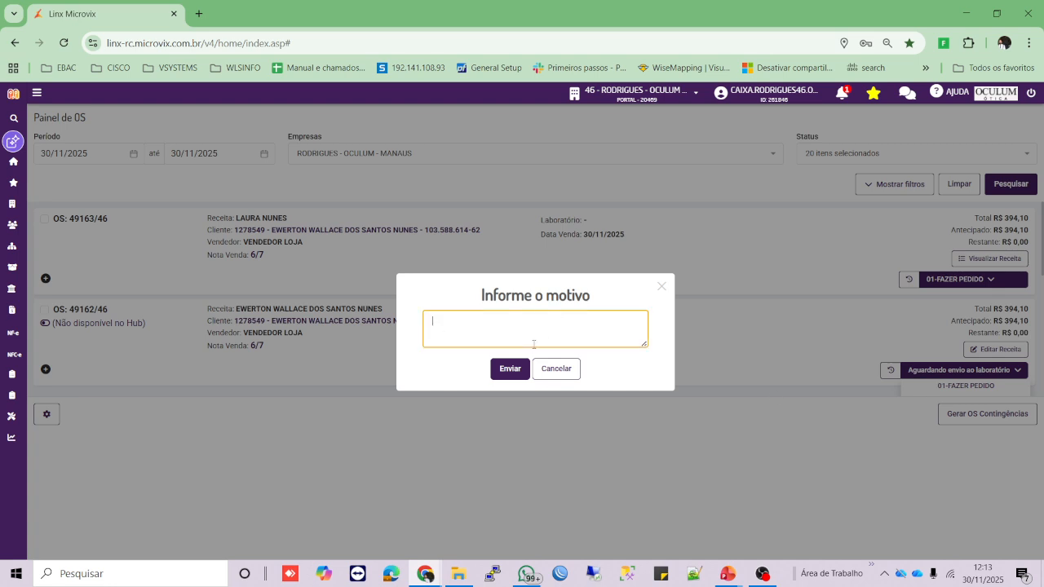
text(receita preenchida)
click(521, 375)
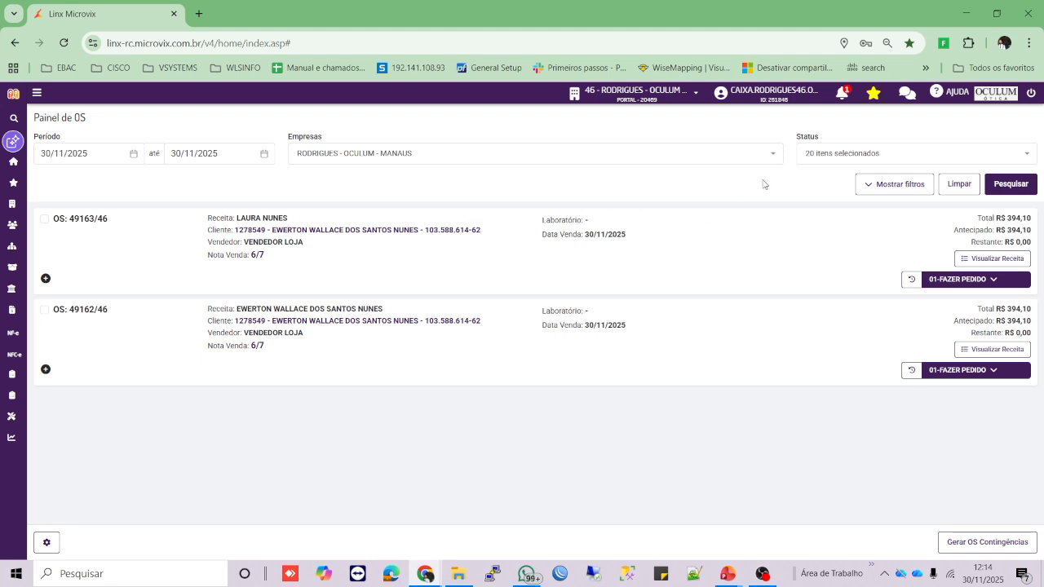
- Filter the Status multiselect to only 01-FAZER PEDIDO and rerun Pesquisar
drag(803, 137, 822, 140)
click(827, 153)
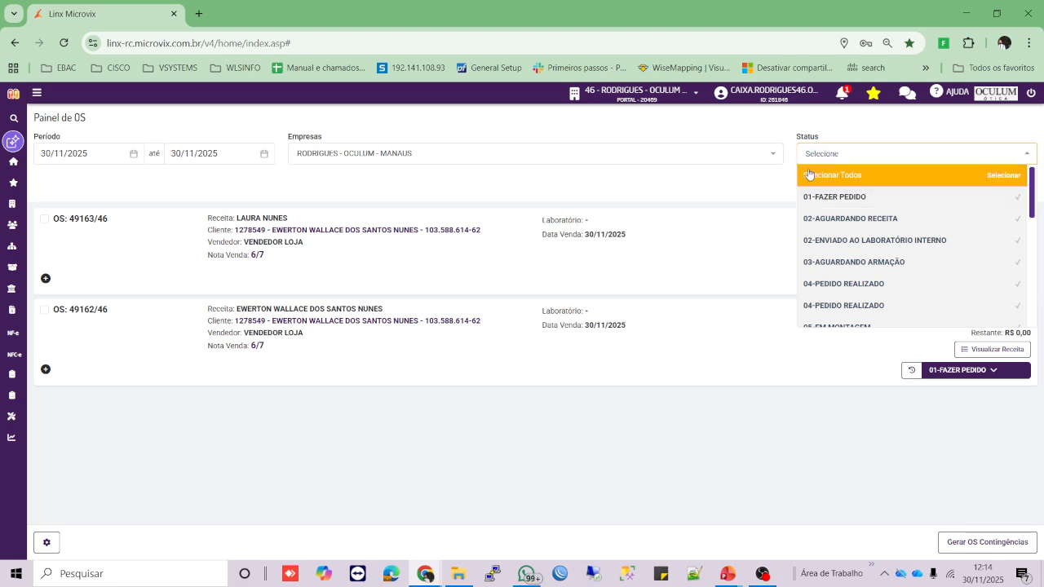
click(866, 181)
click(866, 181)
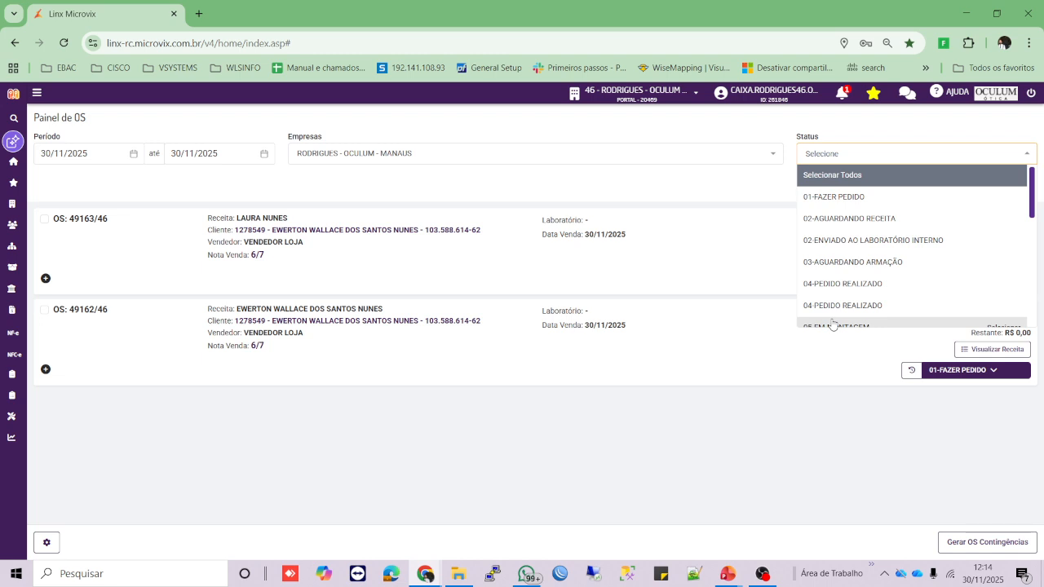
click(843, 180)
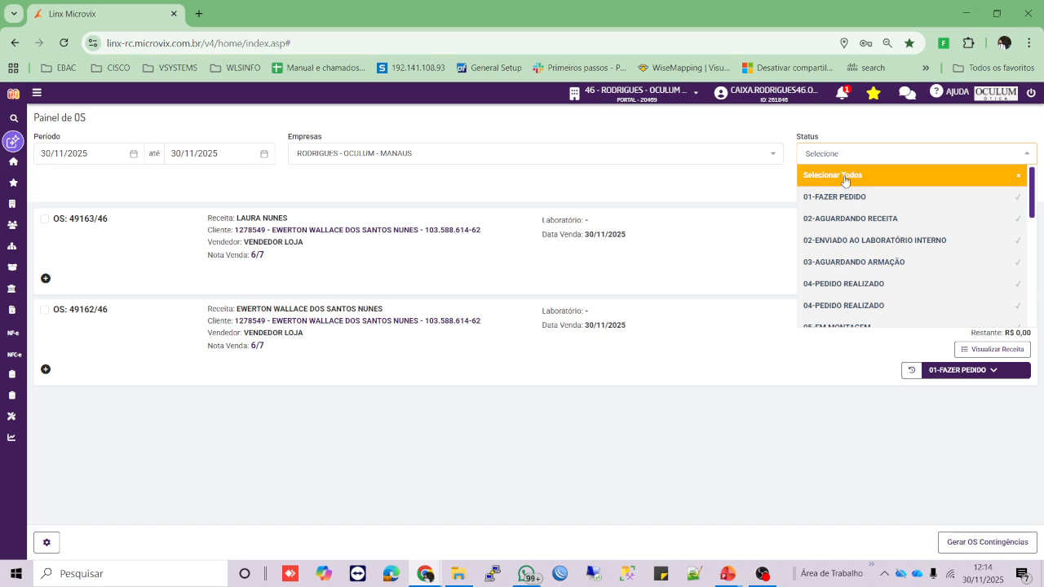
click(844, 179)
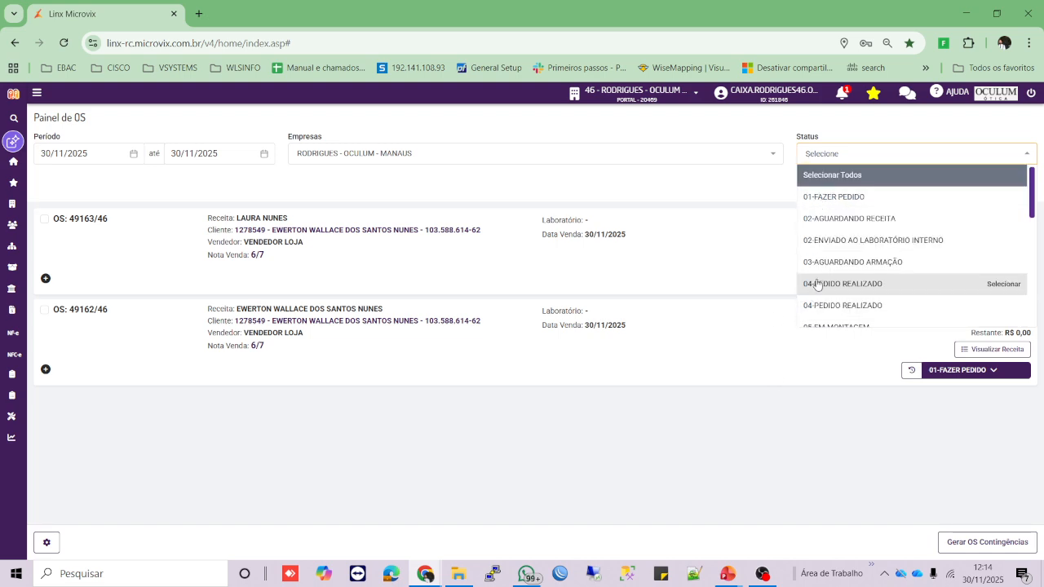
click(859, 200)
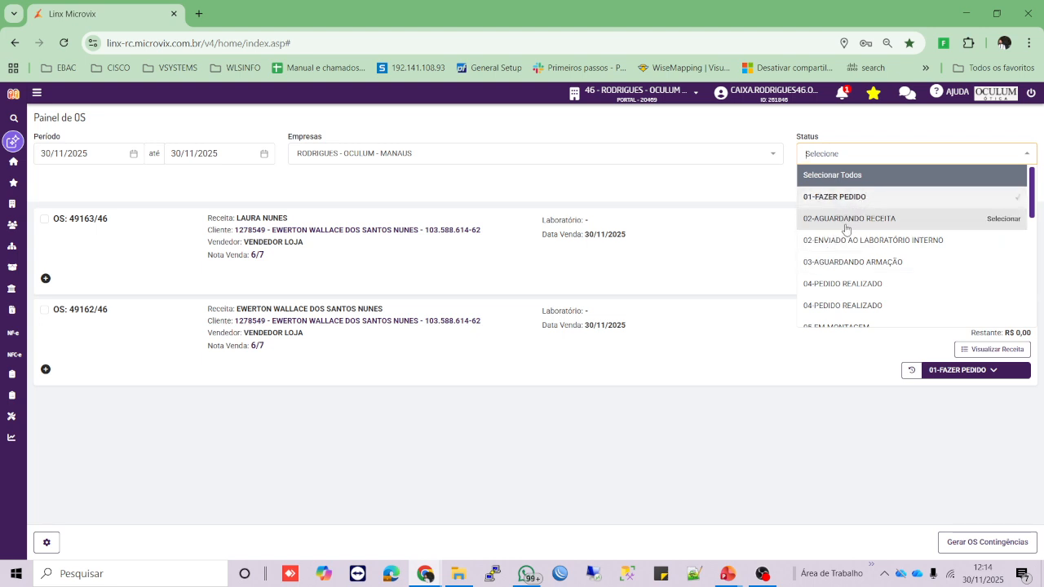
click(869, 133)
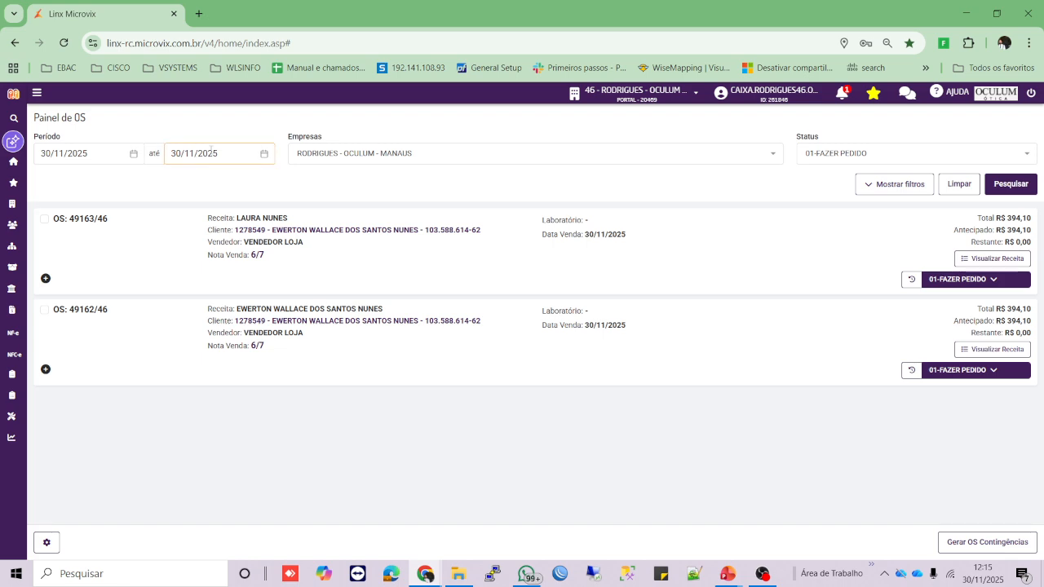
click(1016, 187)
- Set both orders to 04-PEDIDO REALIZADO with reasons 'numero do pedido 12' and 'numero do pedido 1234'
click(995, 284)
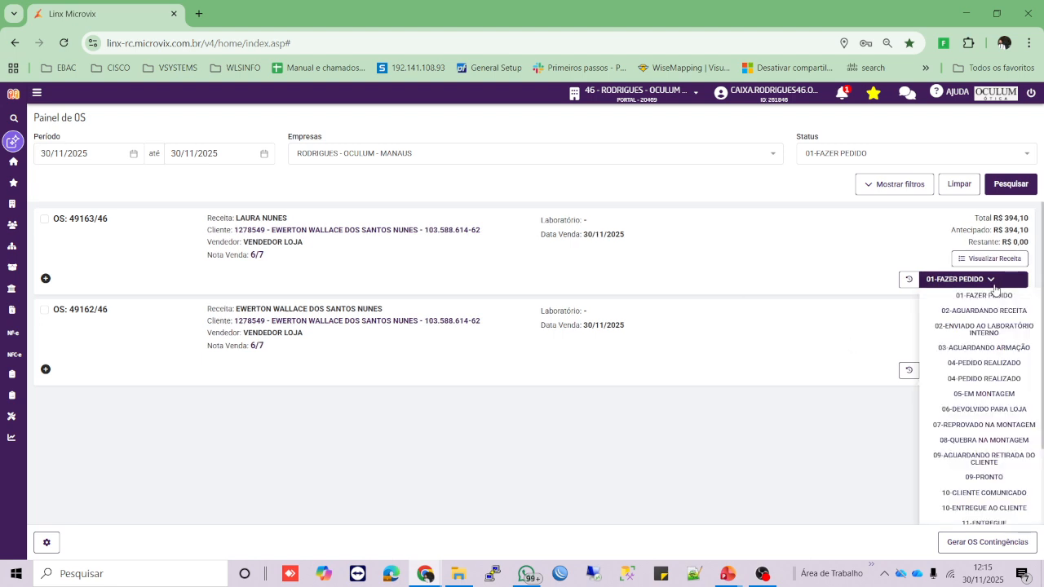
click(972, 364)
click(613, 336)
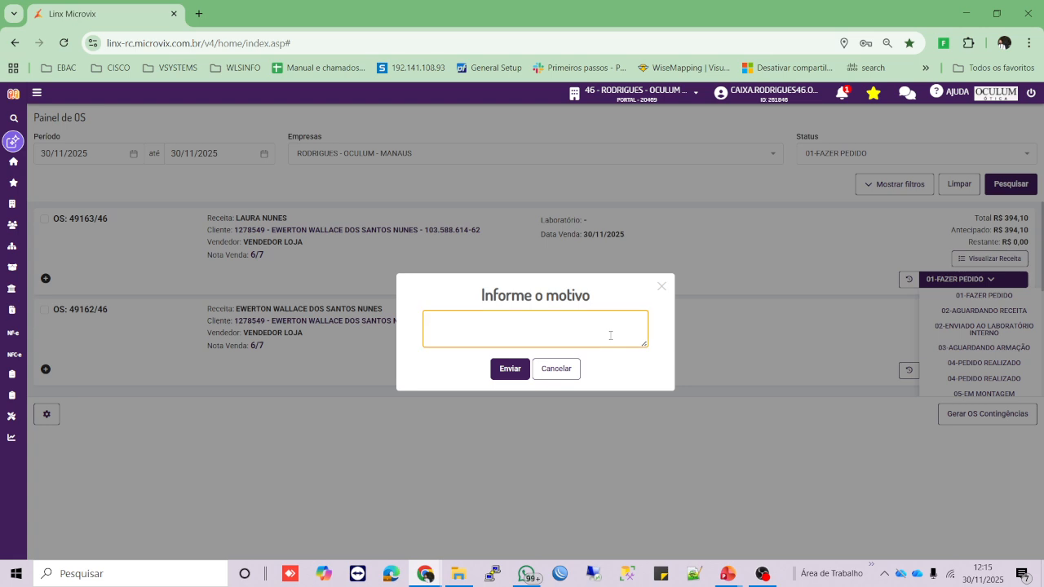
text(numero do pedido 123)
click(510, 369)
click(977, 375)
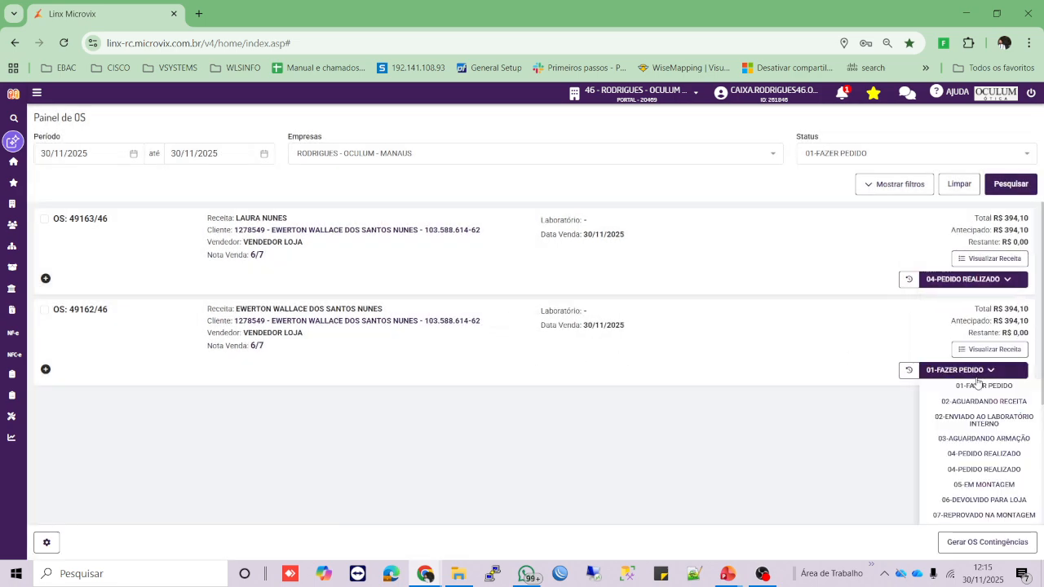
click(983, 453)
click(605, 338)
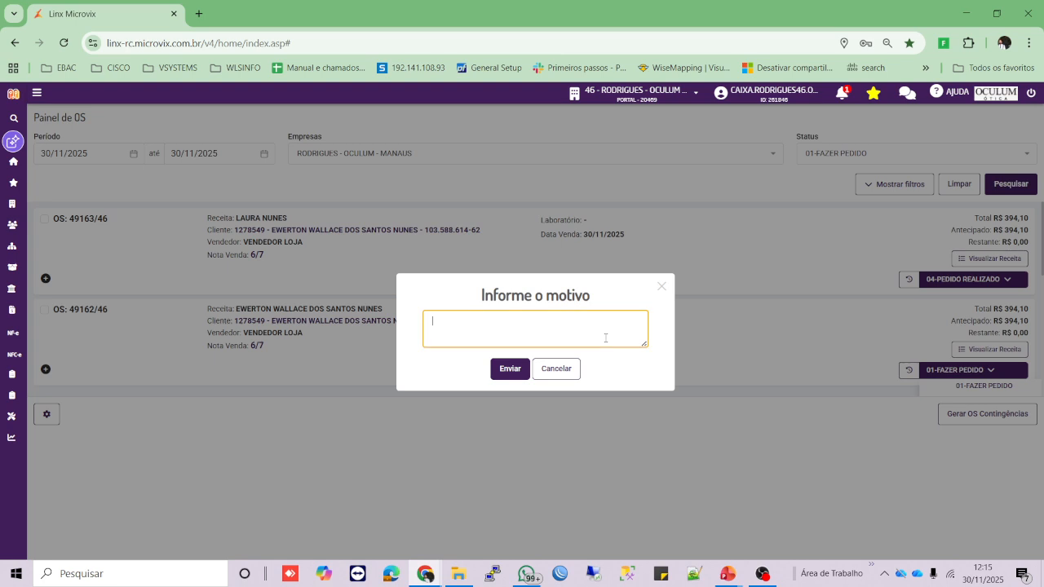
text(numero do pedido 1234)
click(510, 368)
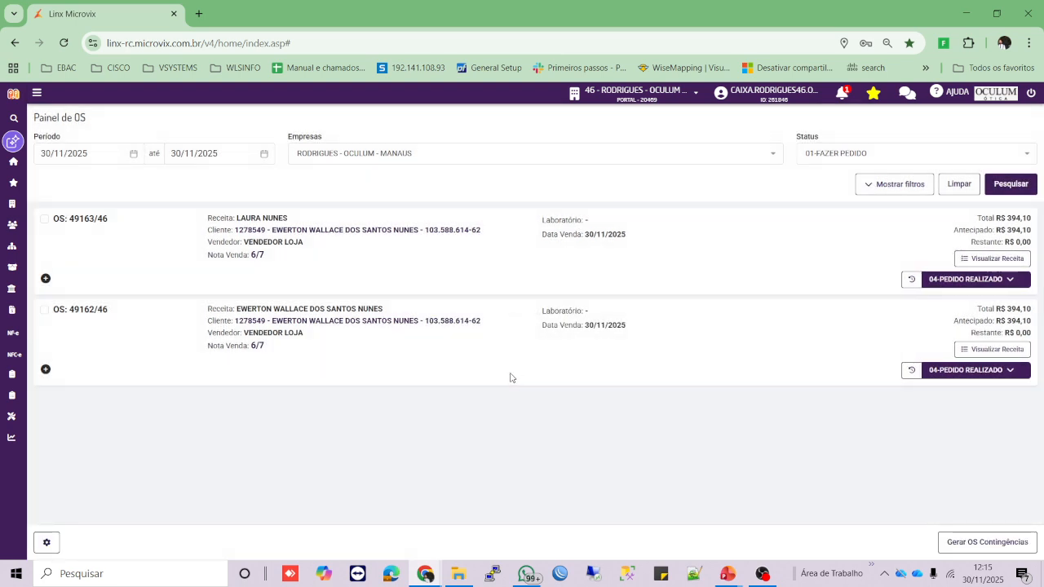
- Move both orders to 05-EM MONTAGEM with reasons 'foi para a montagem no lab' and 'em montagem no lab y'
click(951, 280)
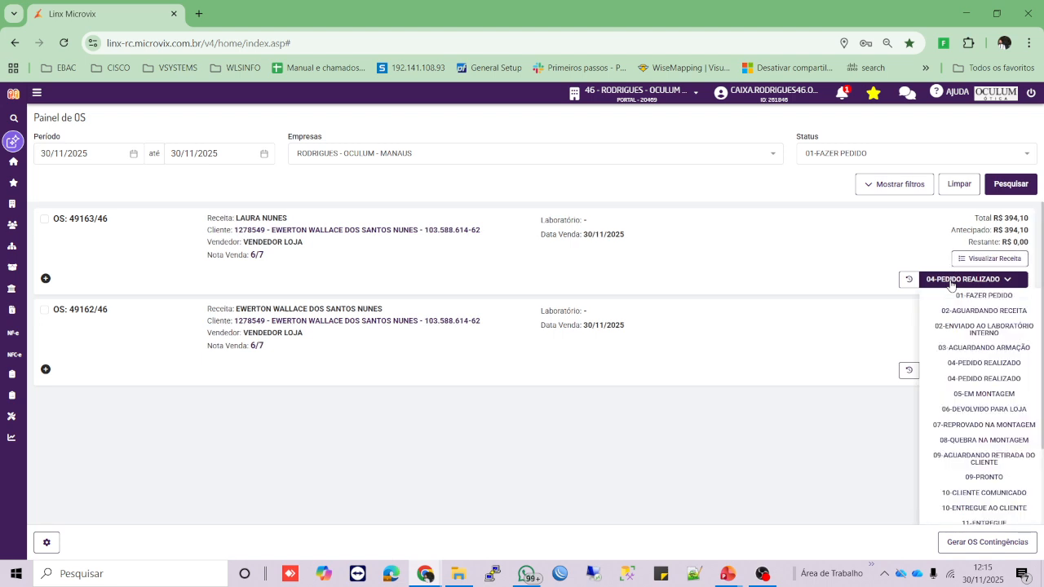
click(984, 396)
click(612, 333)
text(foi)
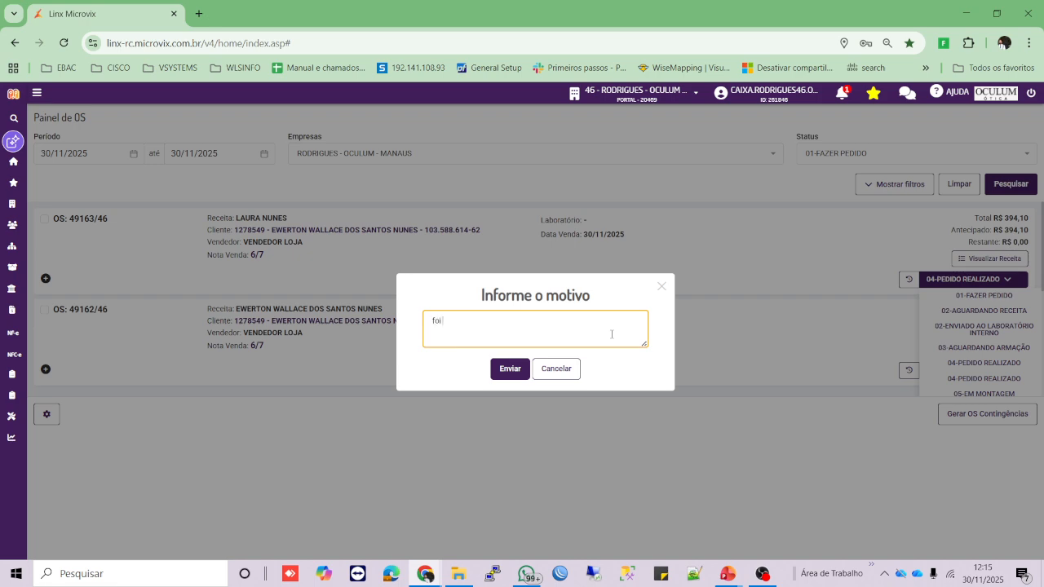
text( para a montagem no lab x)
click(516, 370)
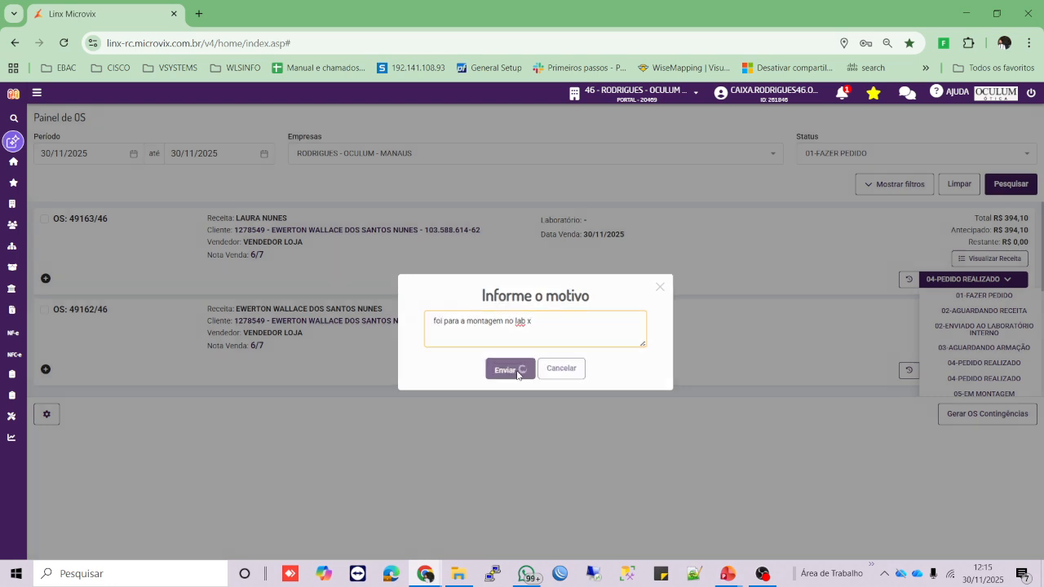
click(956, 371)
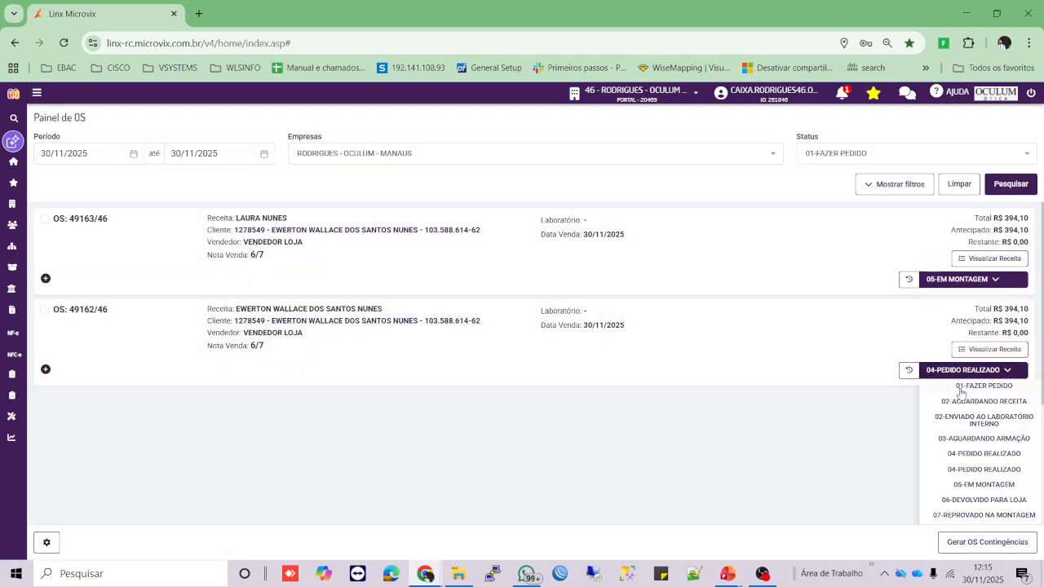
click(971, 486)
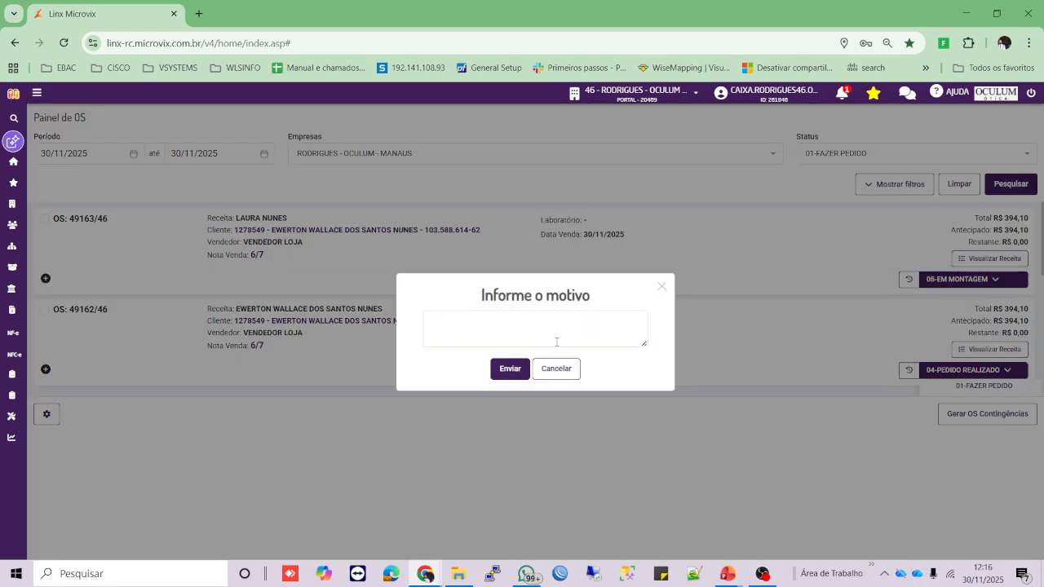
click(555, 339)
text(em montagem no lab y)
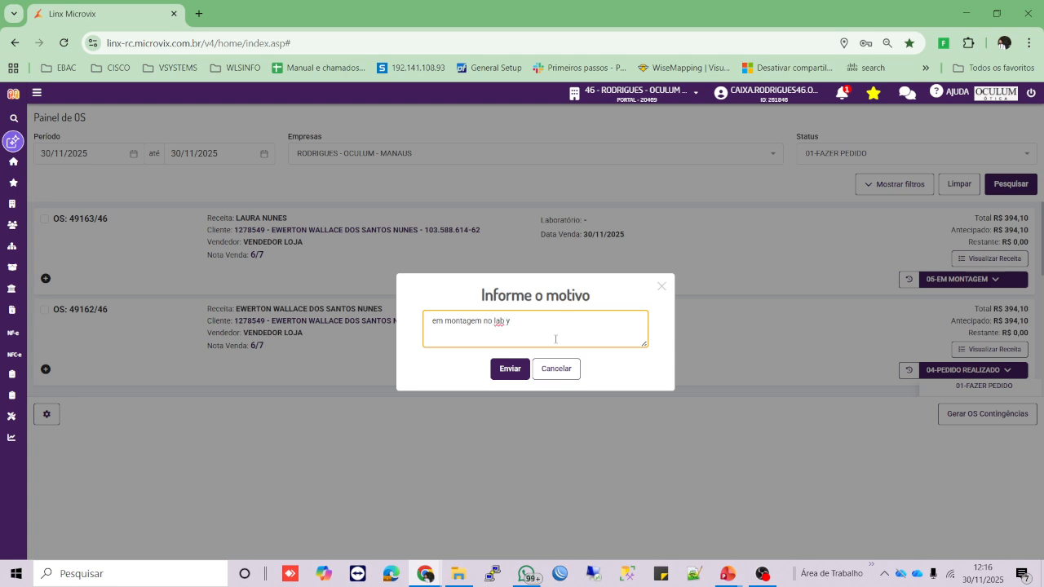
click(505, 375)
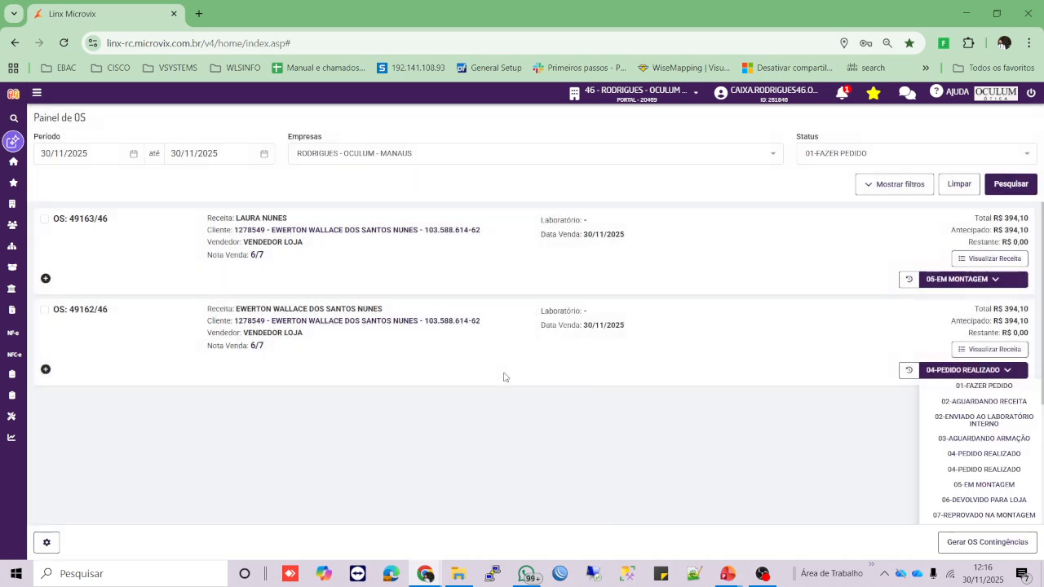
click(971, 280)
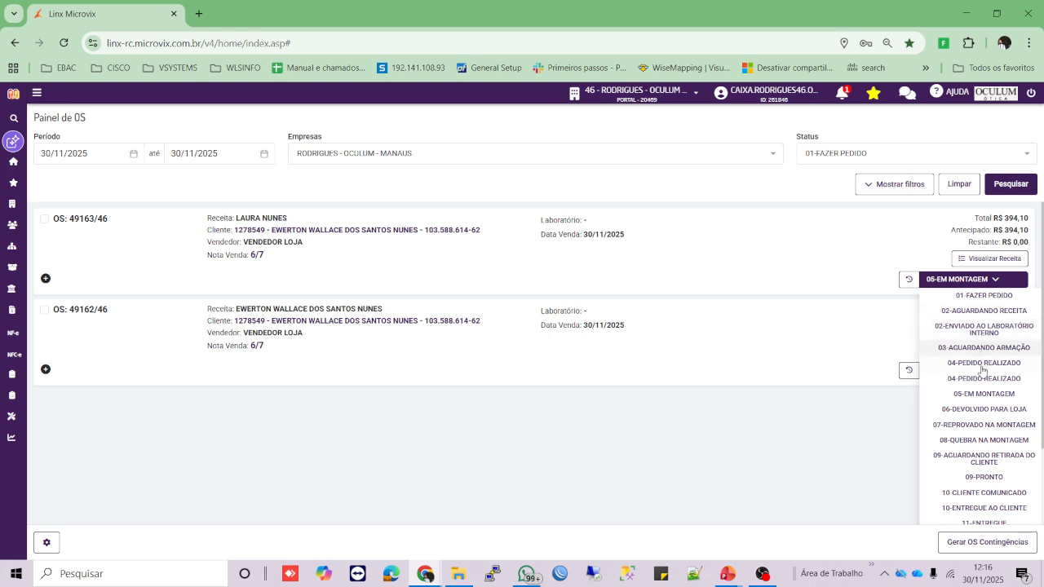
- Set both orders to 09-PRONTO with a reason naming the staff member who received them
click(978, 476)
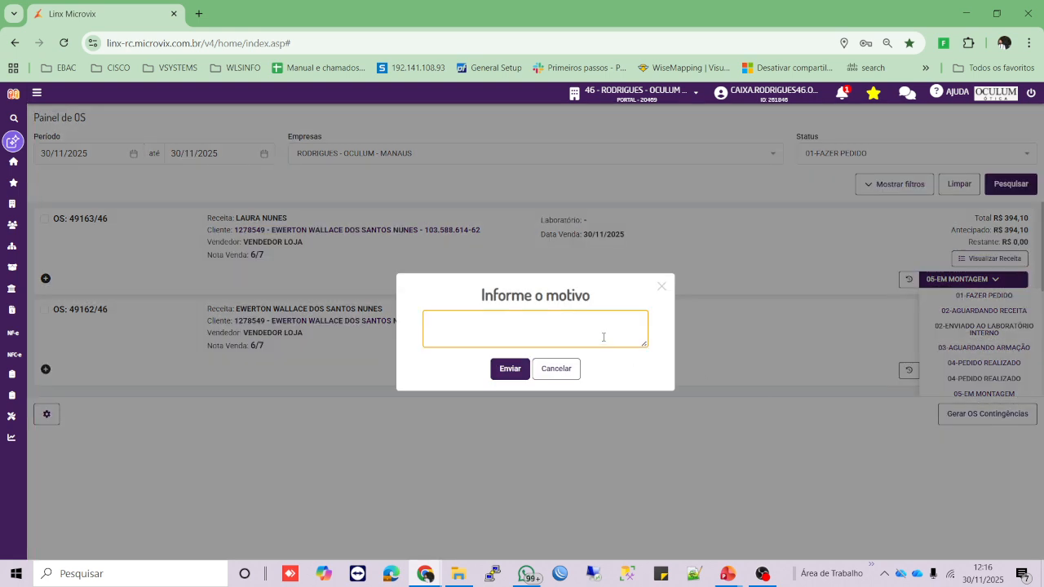
text(recebido por ewerton é)
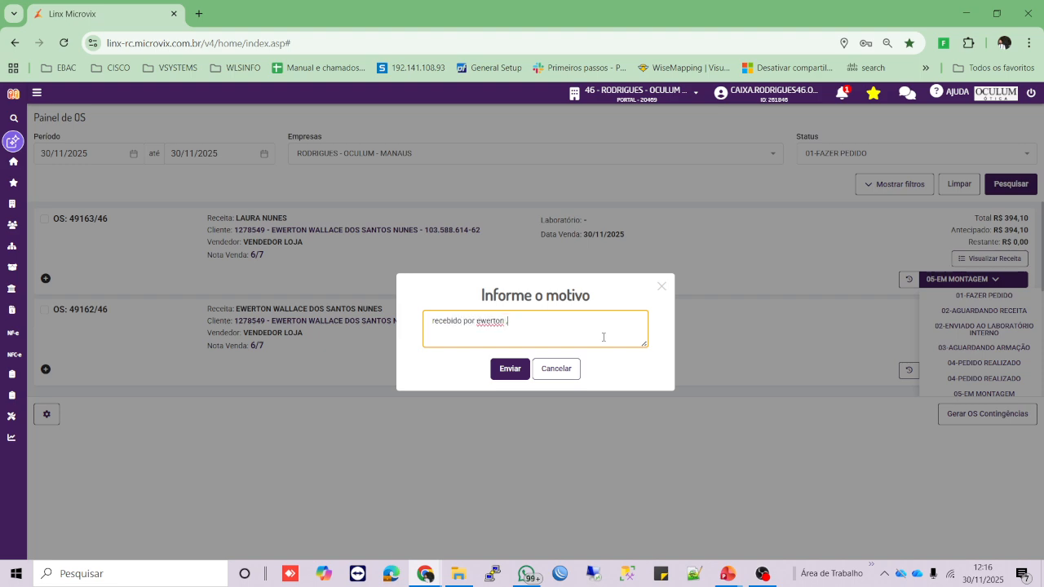
key(BackSpace)
click(509, 369)
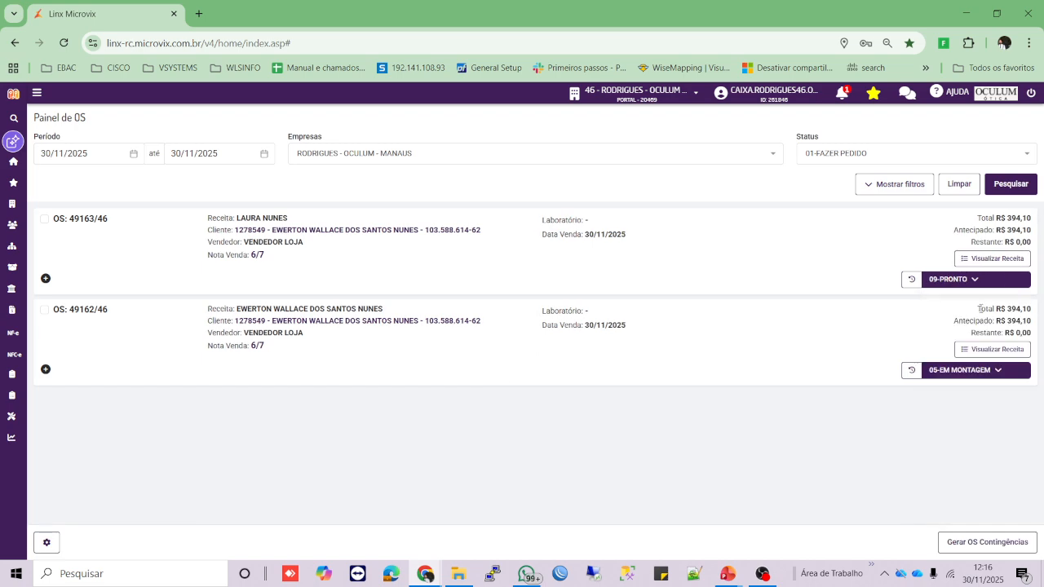
click(944, 370)
scroll(969, 463, down, 2)
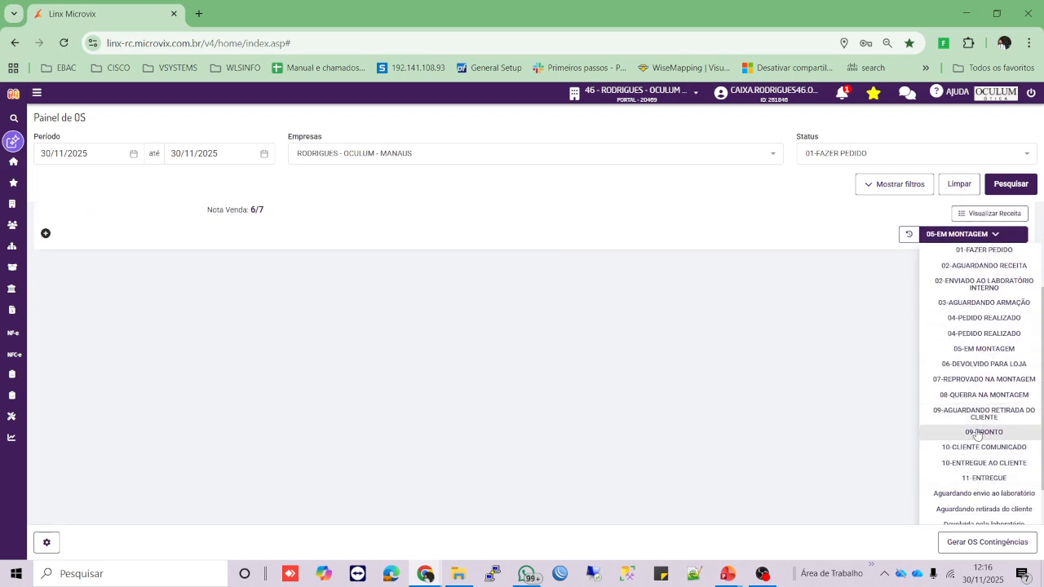
click(979, 432)
text(rece)
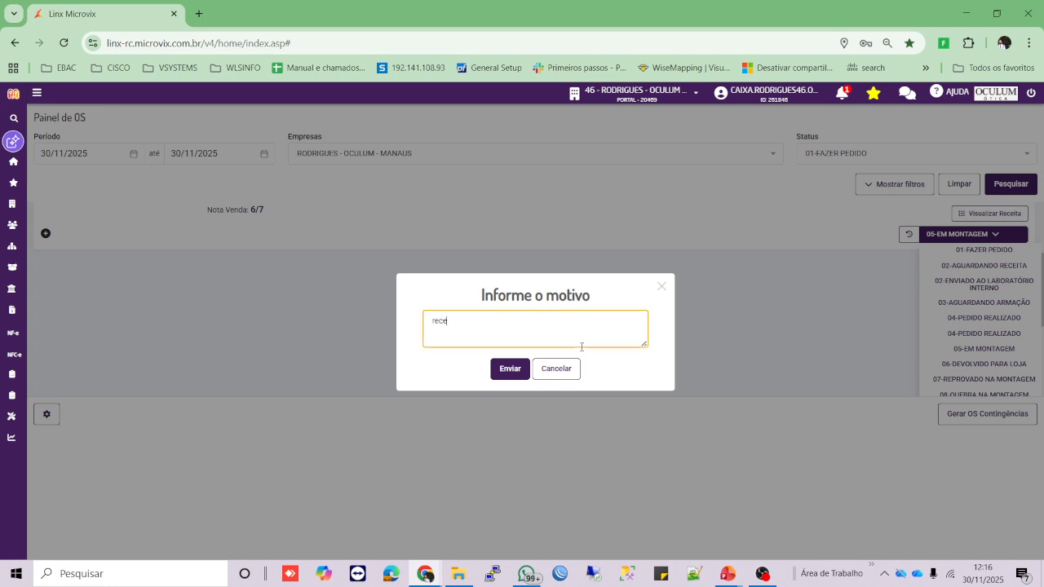
text(bido por ewerton)
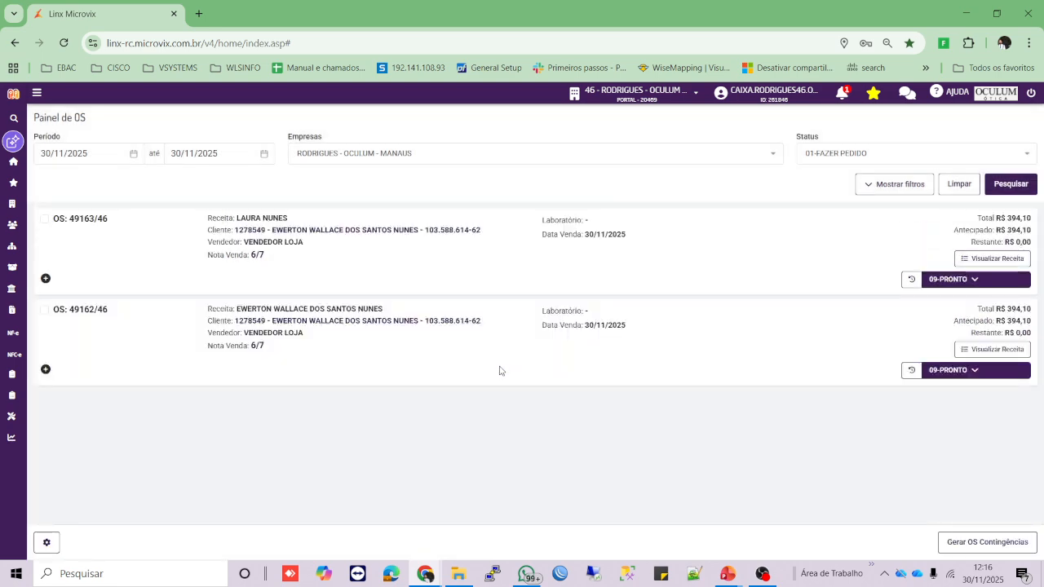
- Set OS 49163/46 to 09-AGUARDANDO RETIRADA DO CLIENTE with a reason that the customer was informed
click(961, 279)
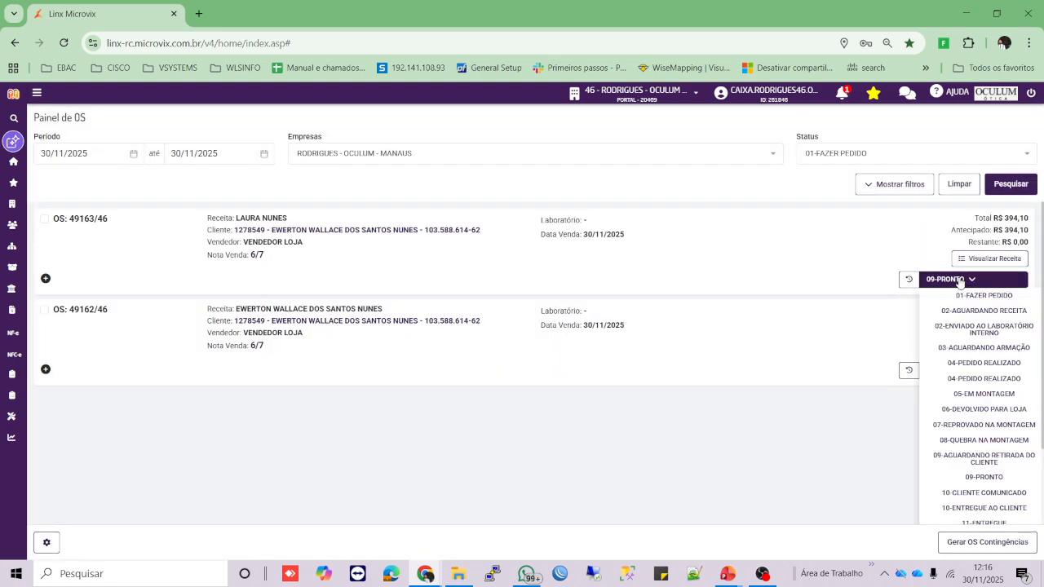
click(983, 462)
text(info)
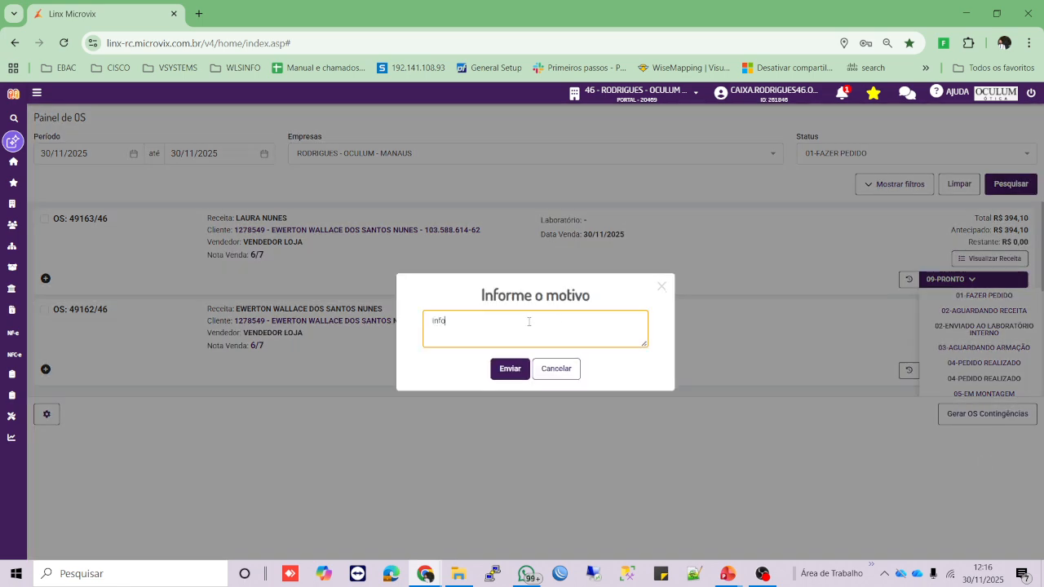
text(rmado)
key(ctrl+a)
text(cliente)
text( informado via hwtasã)
text(sãpp por everton)
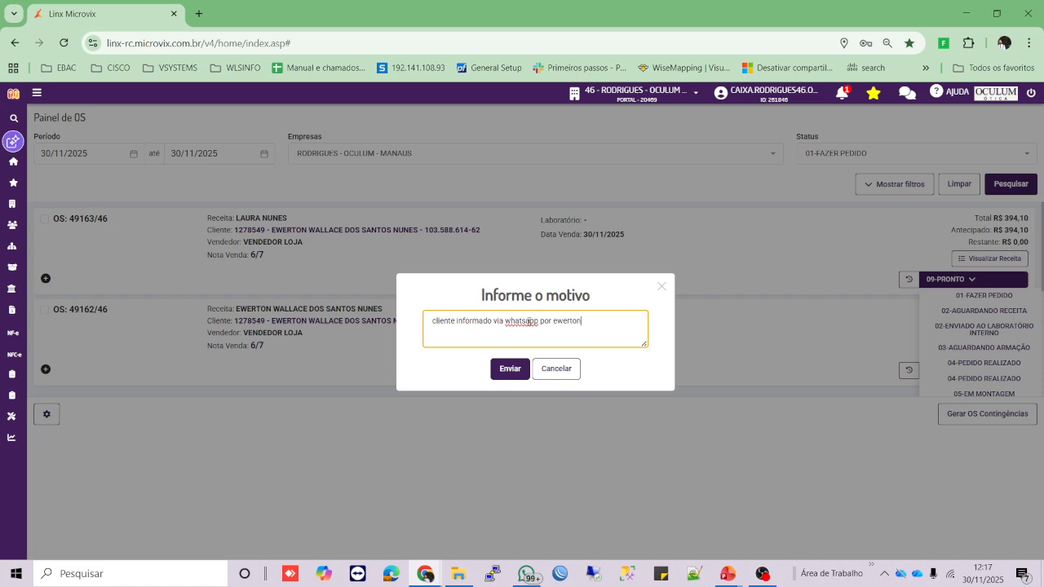
key(ctrl+a)
click(517, 331)
click(511, 369)
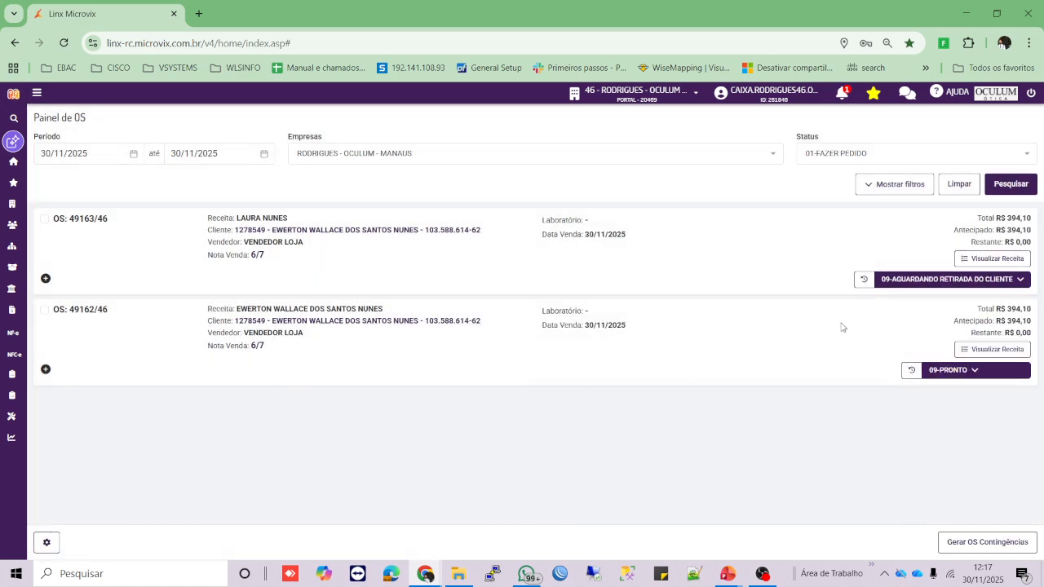
- Set OS 49162/46 to 09-AGUARDANDO RETIRADA DO CLIENTE, pasting the same customer-informed reason
click(972, 374)
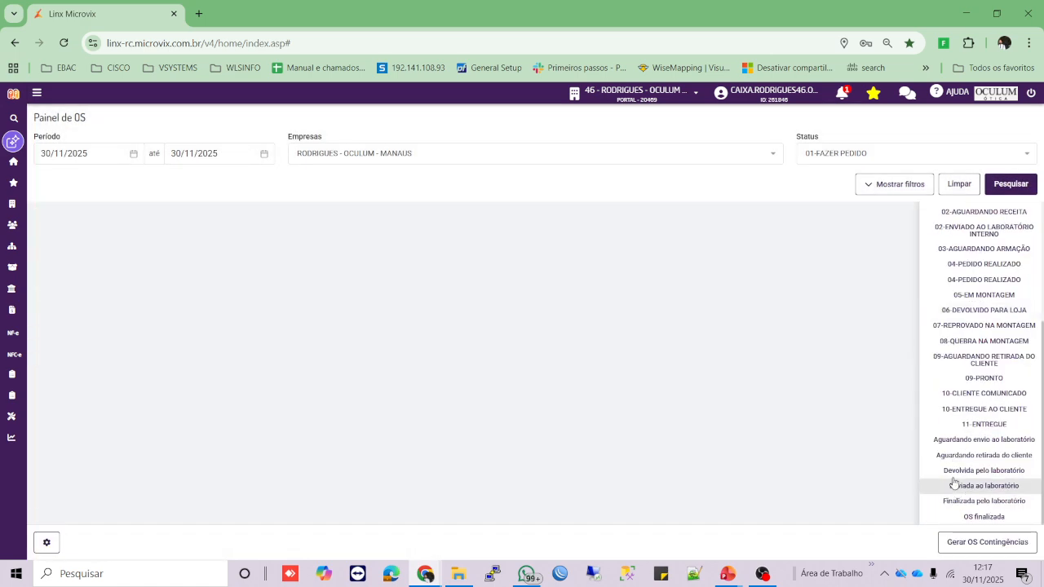
click(959, 360)
click(596, 336)
text(cliente informado via whatsapp por ewerton)
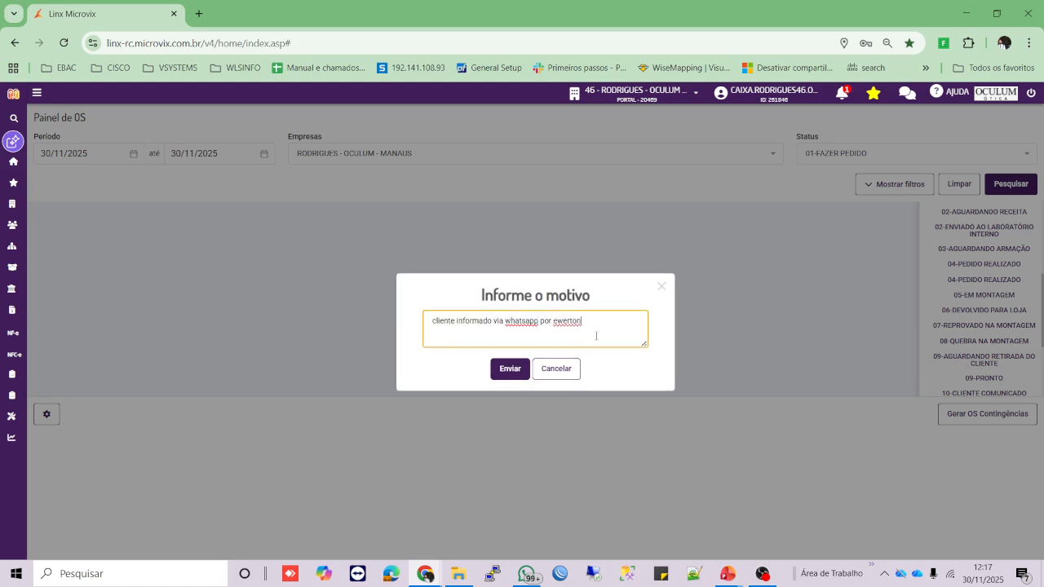
click(504, 373)
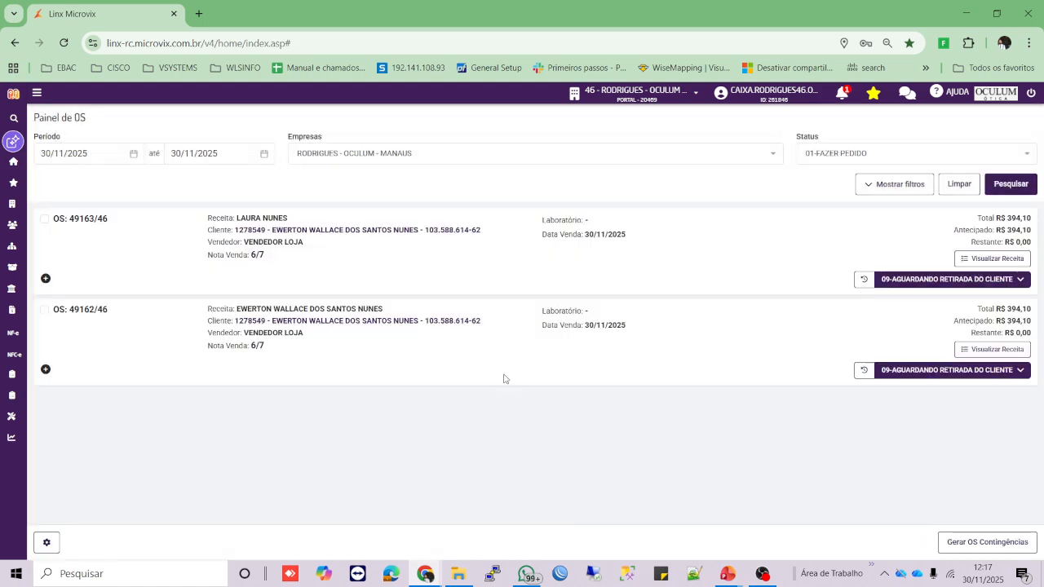
click(916, 288)
scroll(922, 343, down, 1)
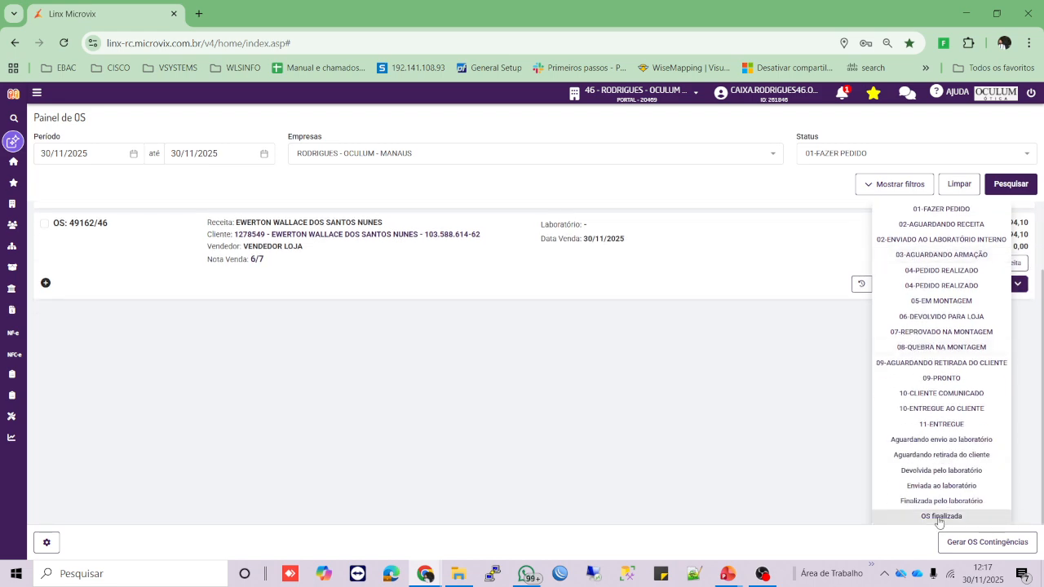
scroll(806, 359, up, 1)
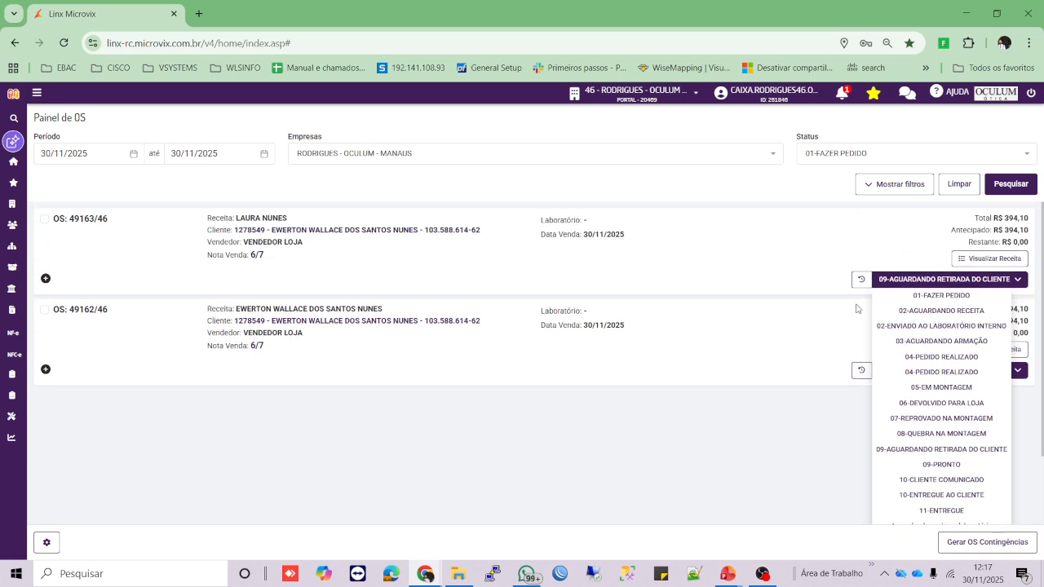
click(914, 282)
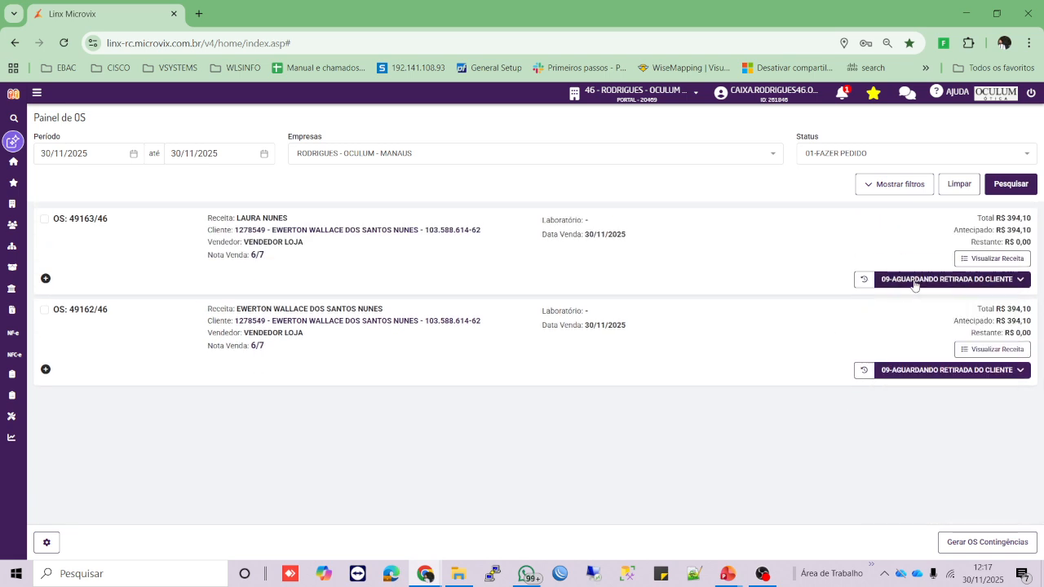
click(866, 281)
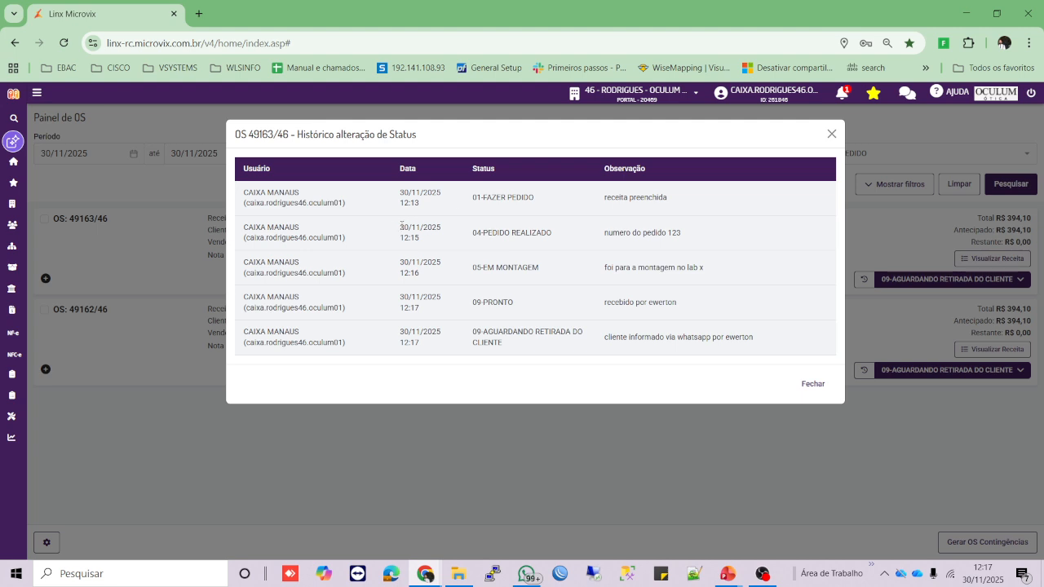
drag(400, 220, 419, 238)
drag(400, 262, 454, 265)
click(483, 265)
drag(608, 280, 720, 283)
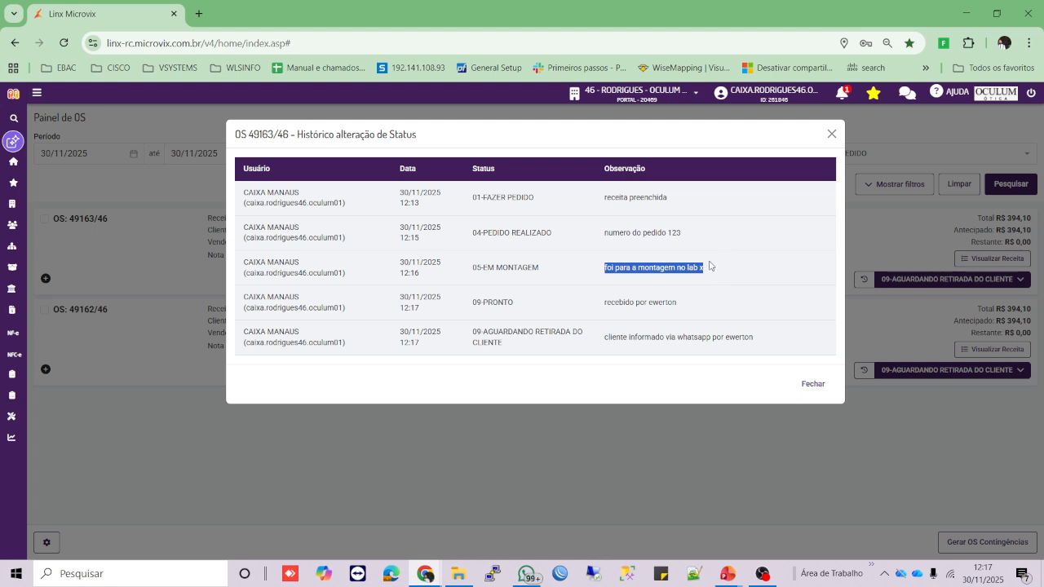
drag(447, 300, 488, 325)
triple_click(476, 304)
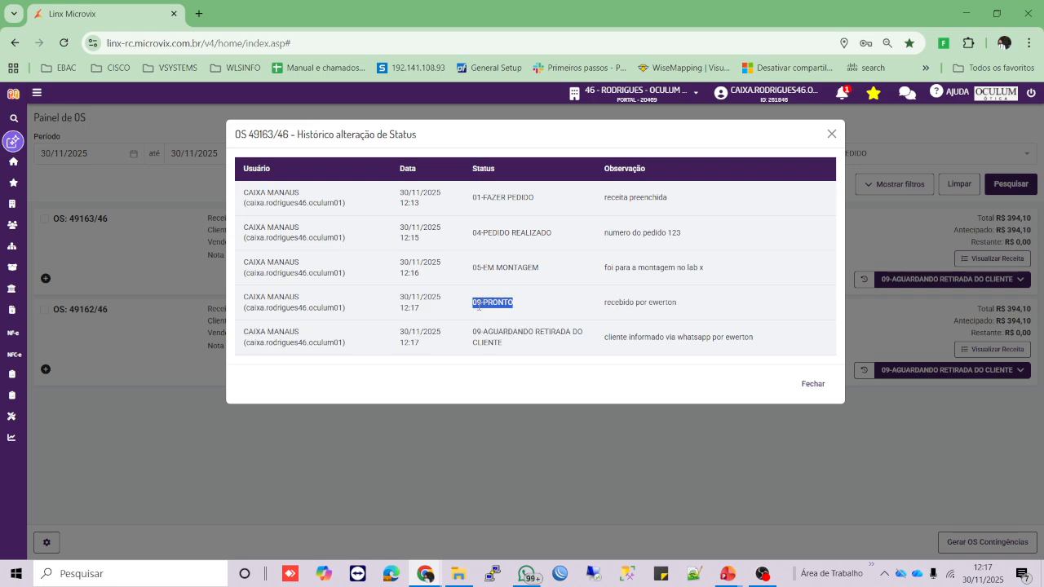
click(395, 300)
drag(609, 303, 698, 316)
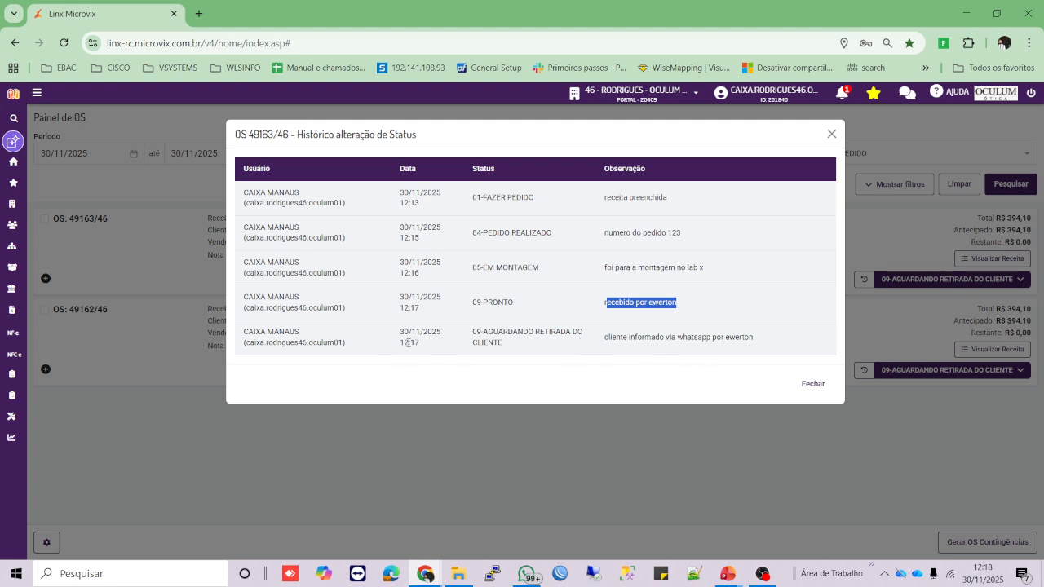
click(810, 383)
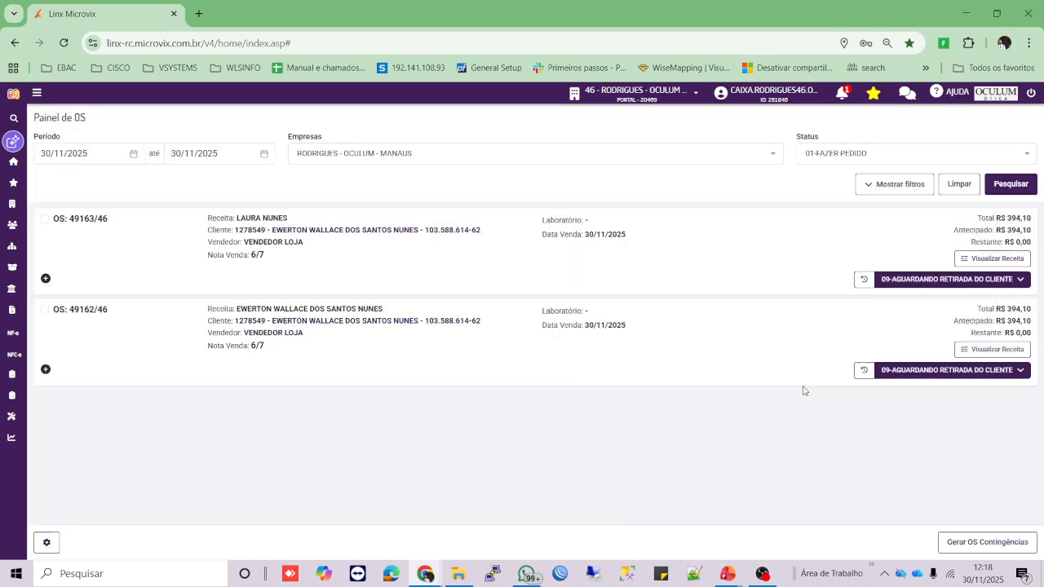
- Mark OS 49163/46 as OS finalizada with a reason noting who delivered it
click(900, 286)
scroll(899, 413, down, 1)
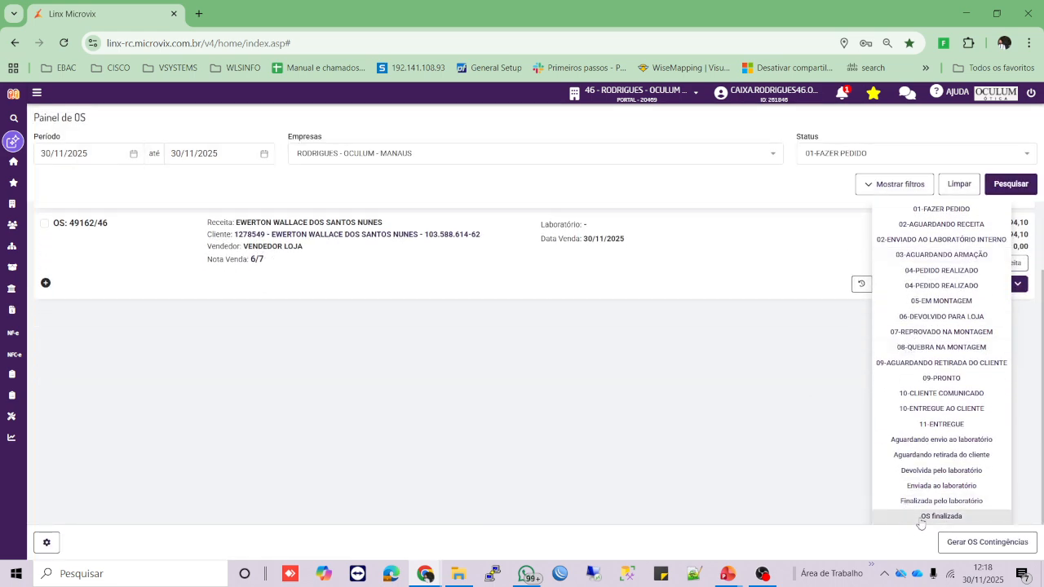
click(920, 520)
click(583, 346)
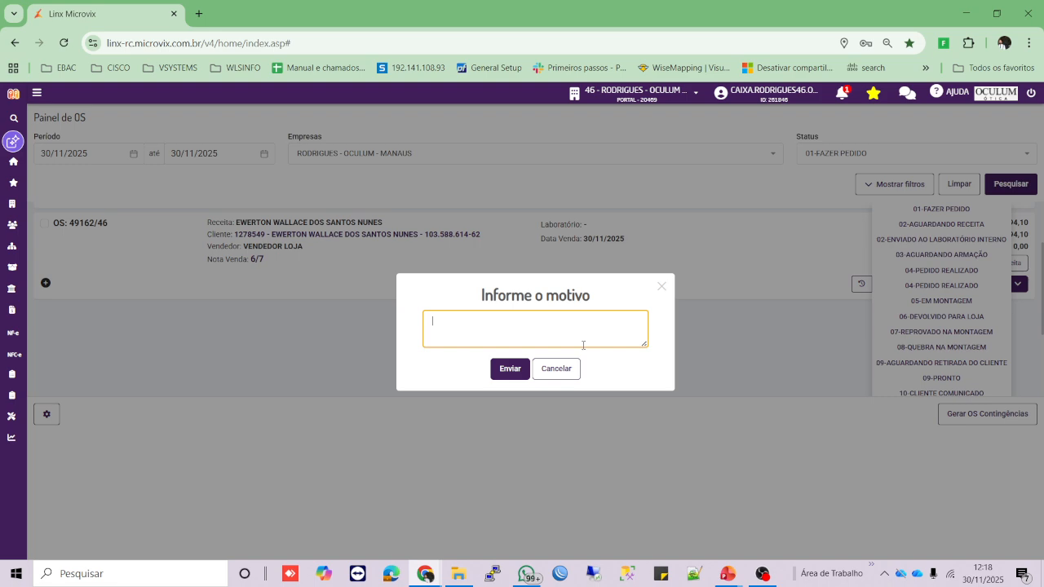
text(entregue por ewerton)
click(510, 369)
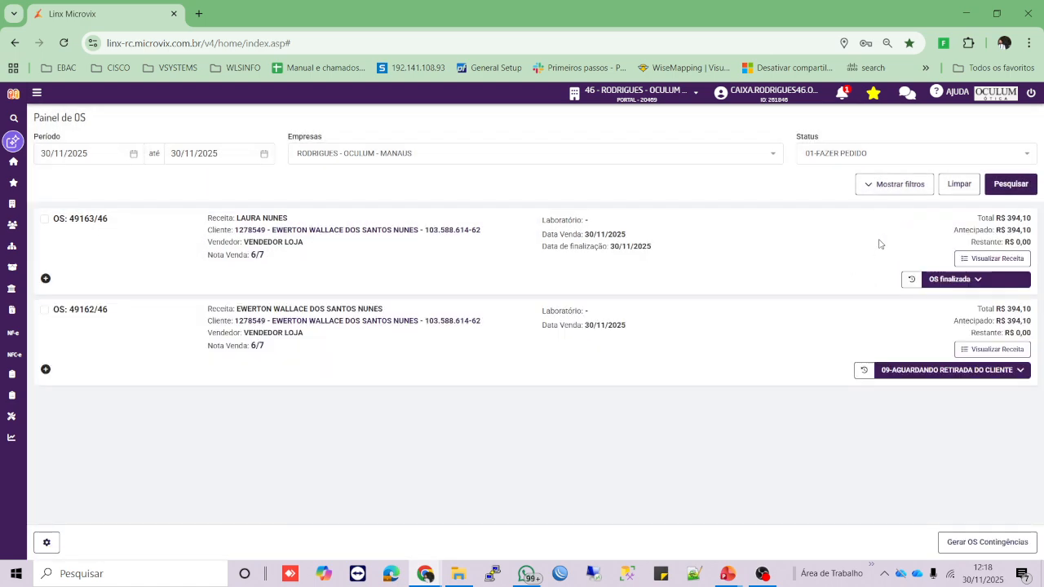
- Mark OS 49162/46 as OS finalizada with a delivery reason, then view OS 49163/46's status history
click(920, 372)
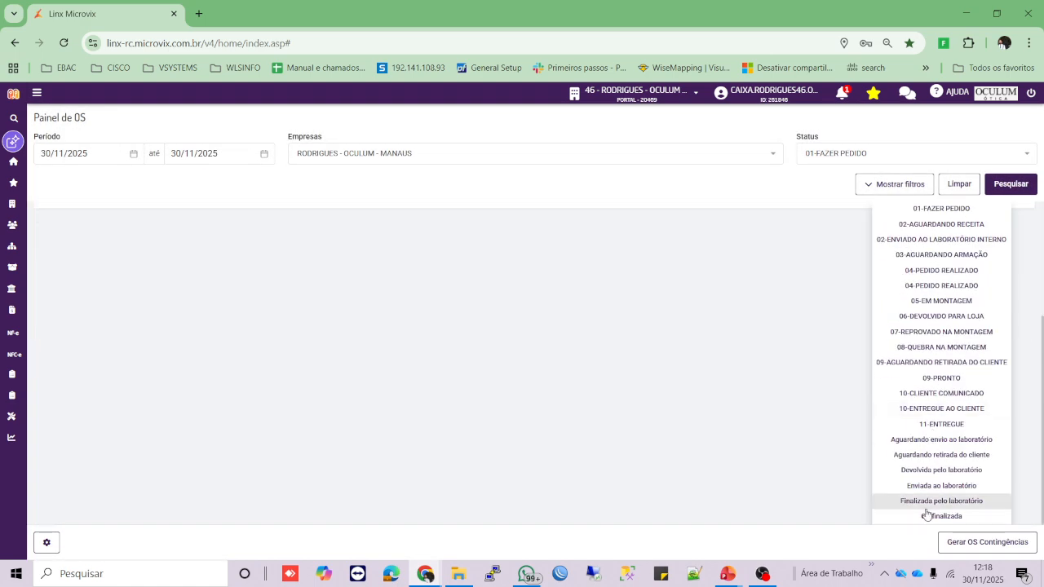
click(885, 512)
text(ewer)
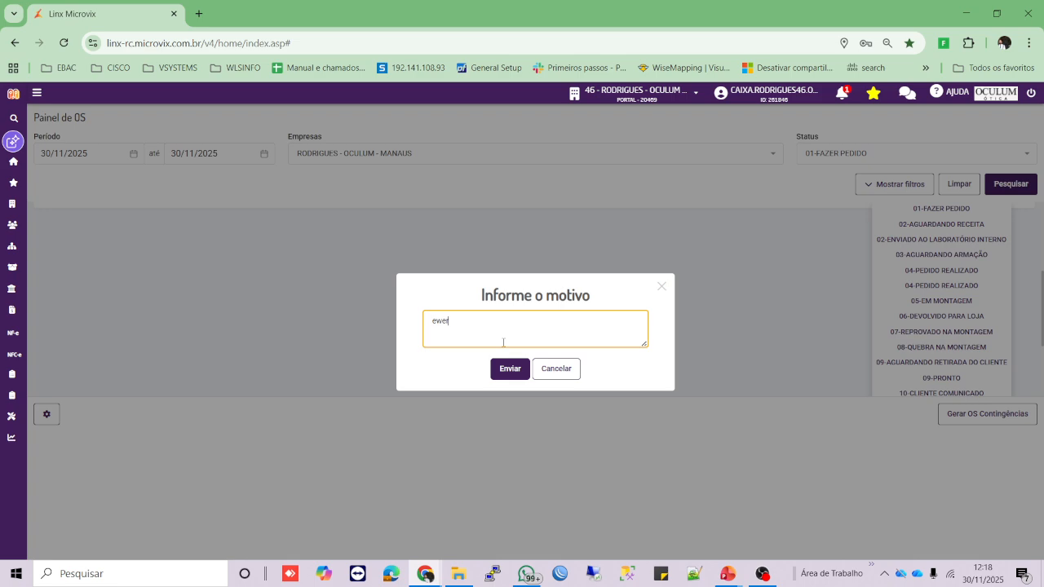
text(entregue por ewerton)
click(510, 368)
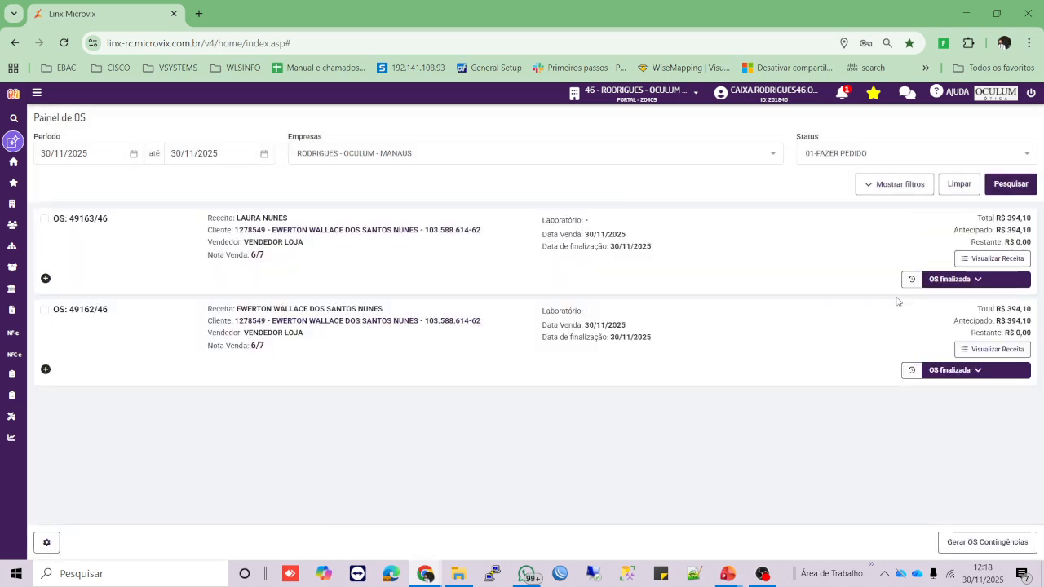
click(914, 284)
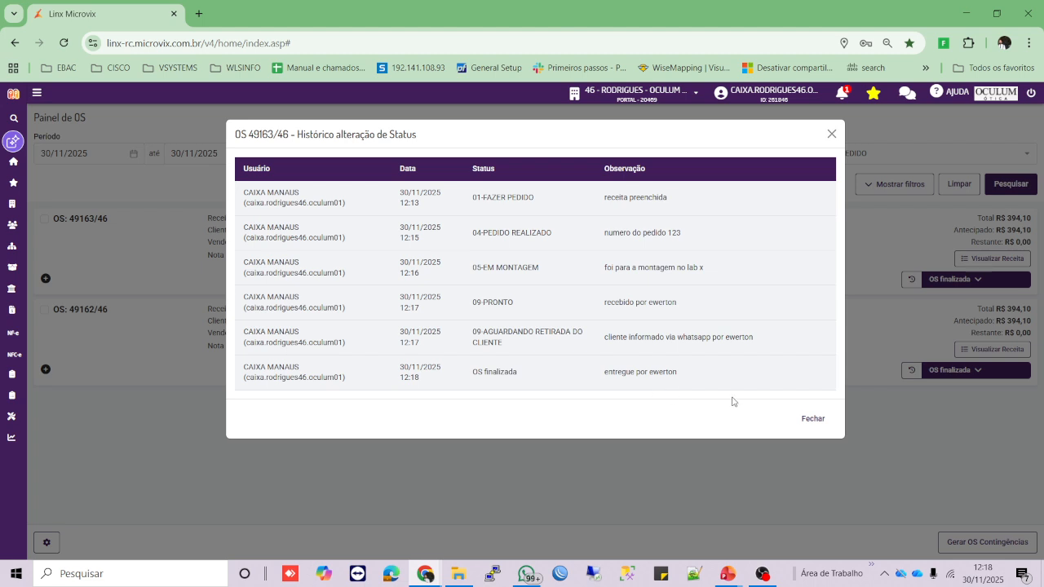
click(801, 419)
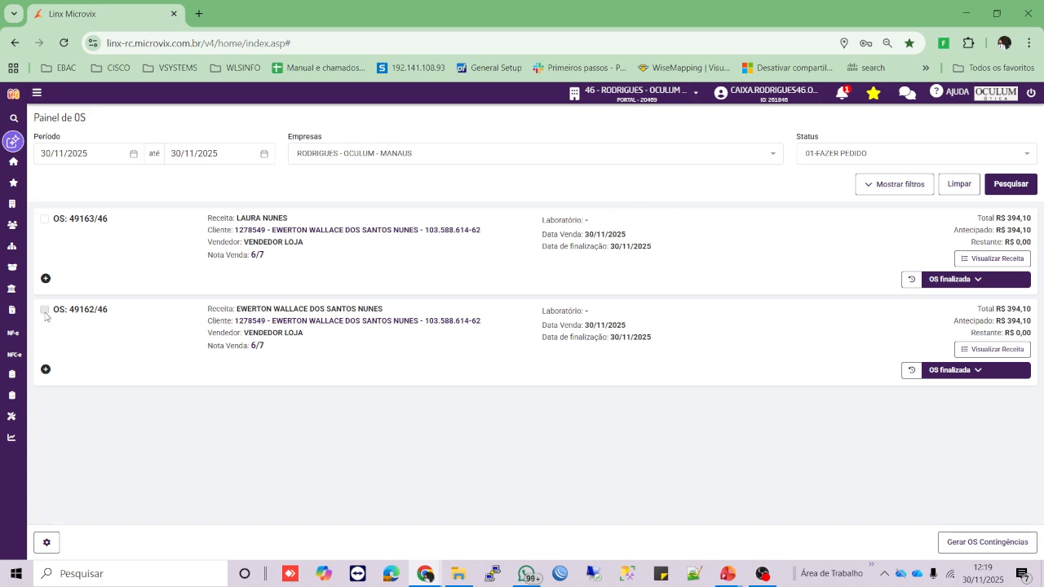
- Select OS 49162/46 and open its Comprovante em A4 receipt from Imprimir OS
click(45, 310)
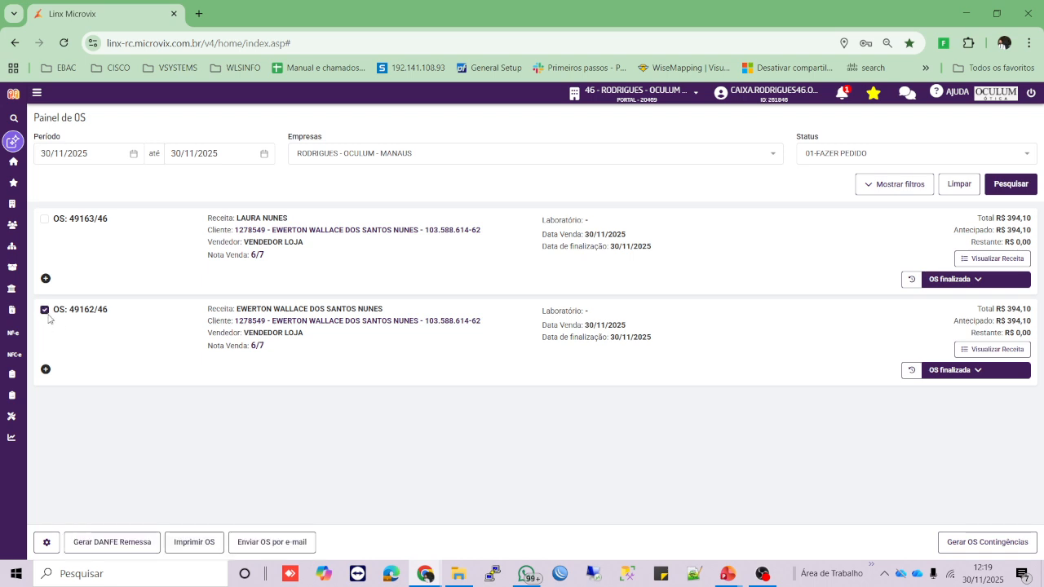
click(200, 542)
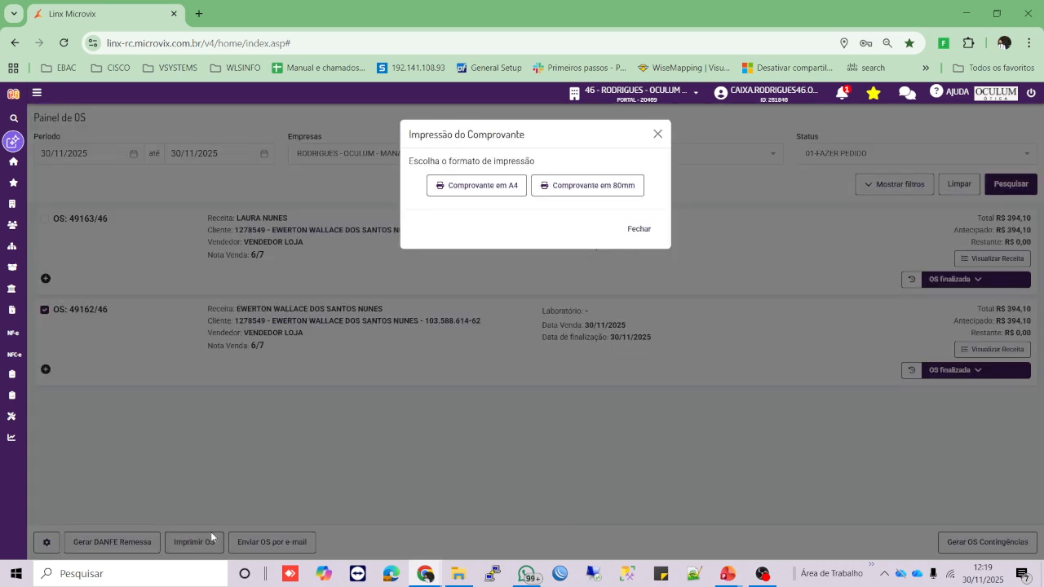
click(480, 194)
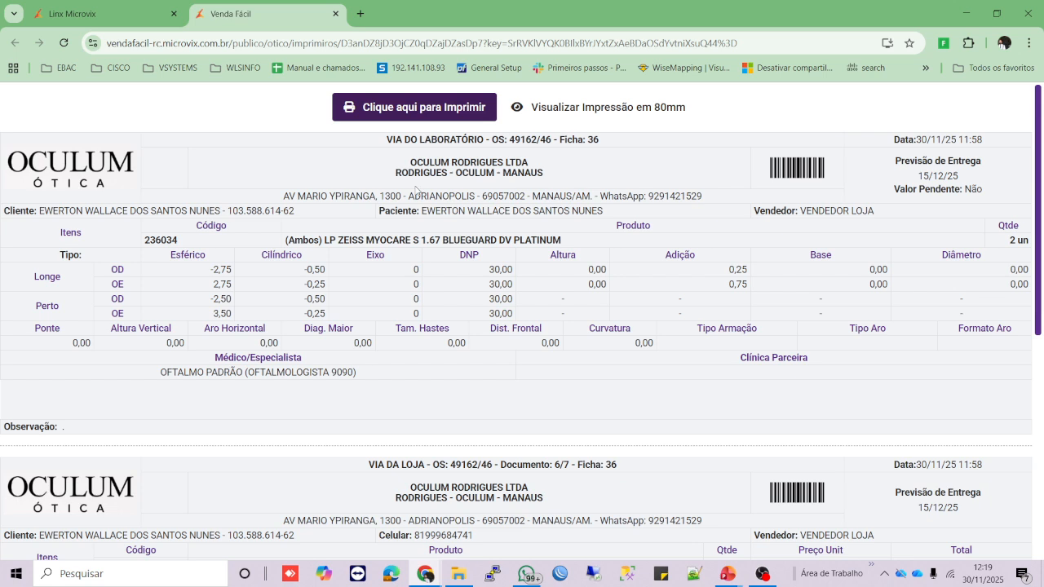
drag(377, 146, 487, 144)
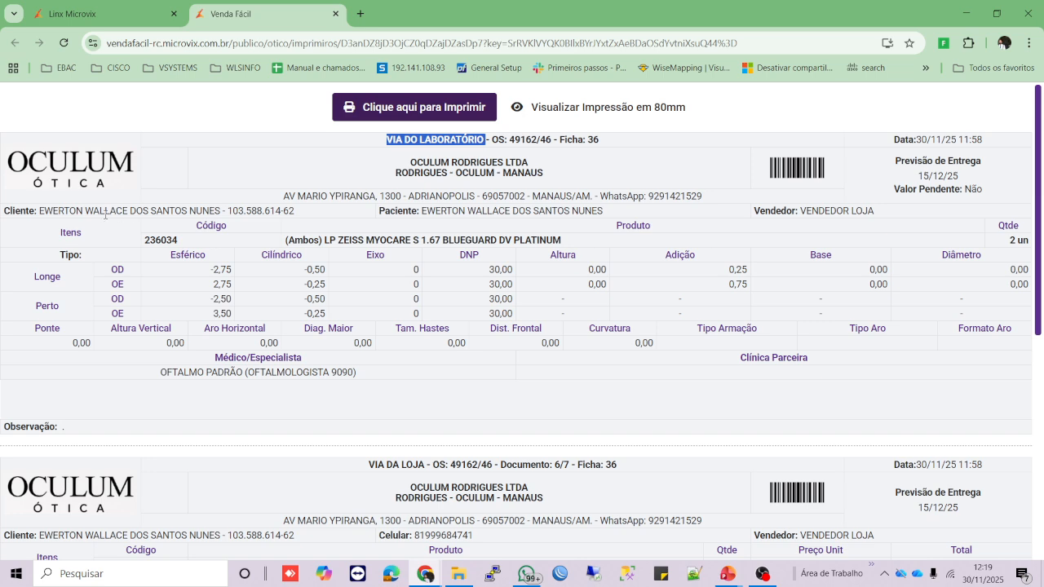
drag(237, 210, 257, 211)
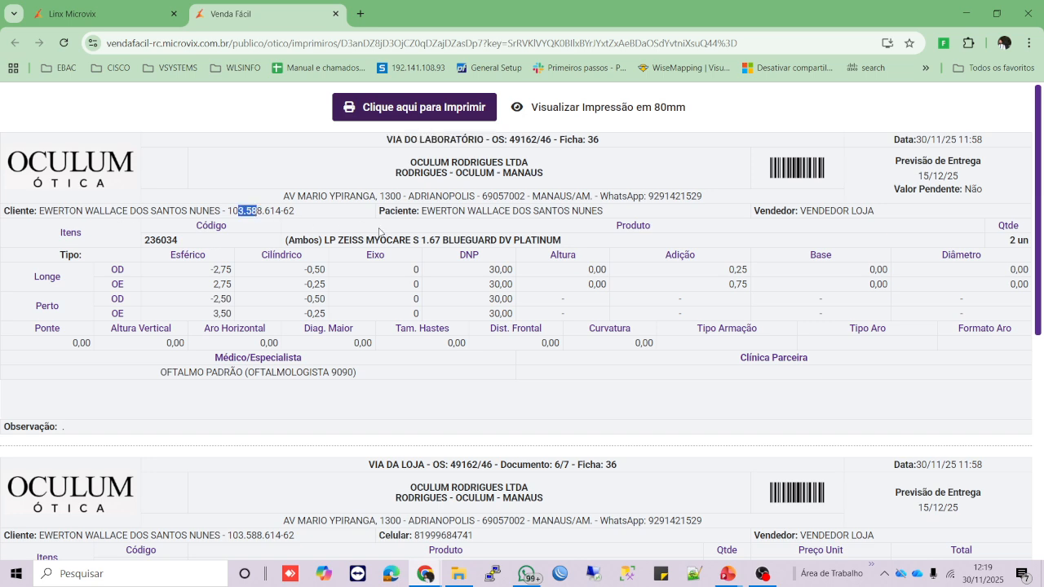
scroll(524, 224, down, 2)
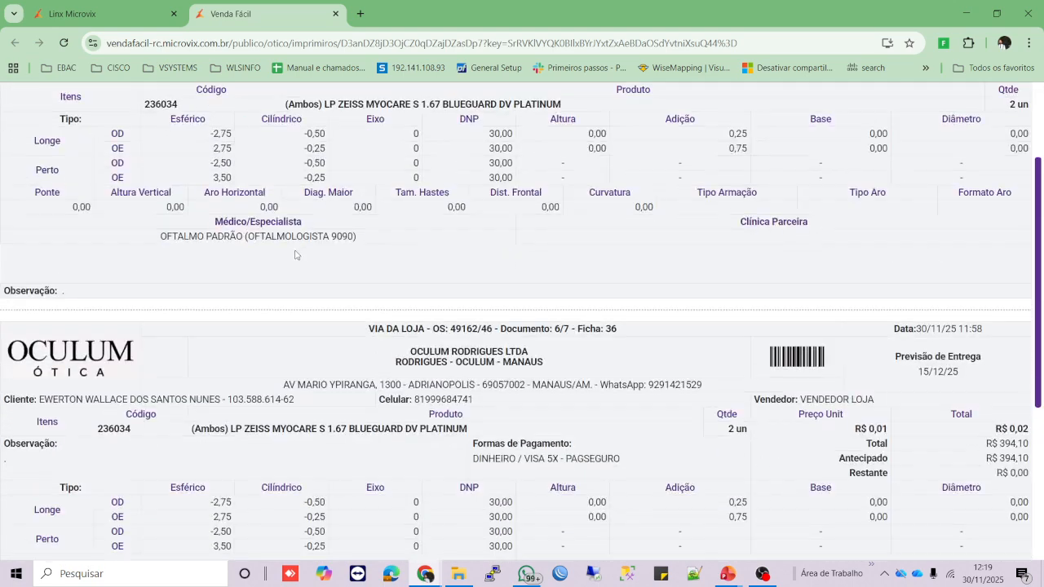
scroll(261, 275, down, 2)
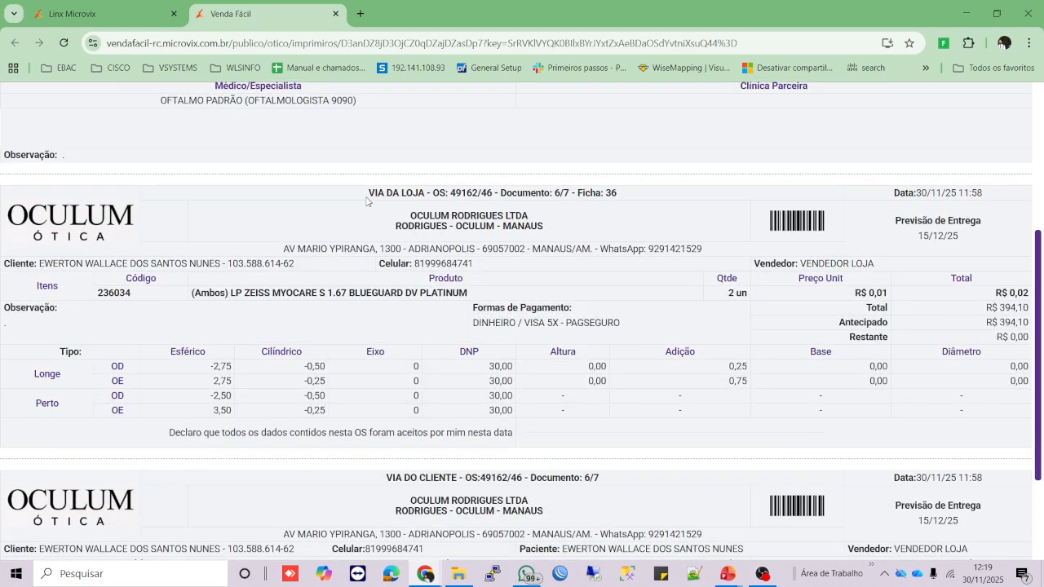
drag(368, 194, 420, 193)
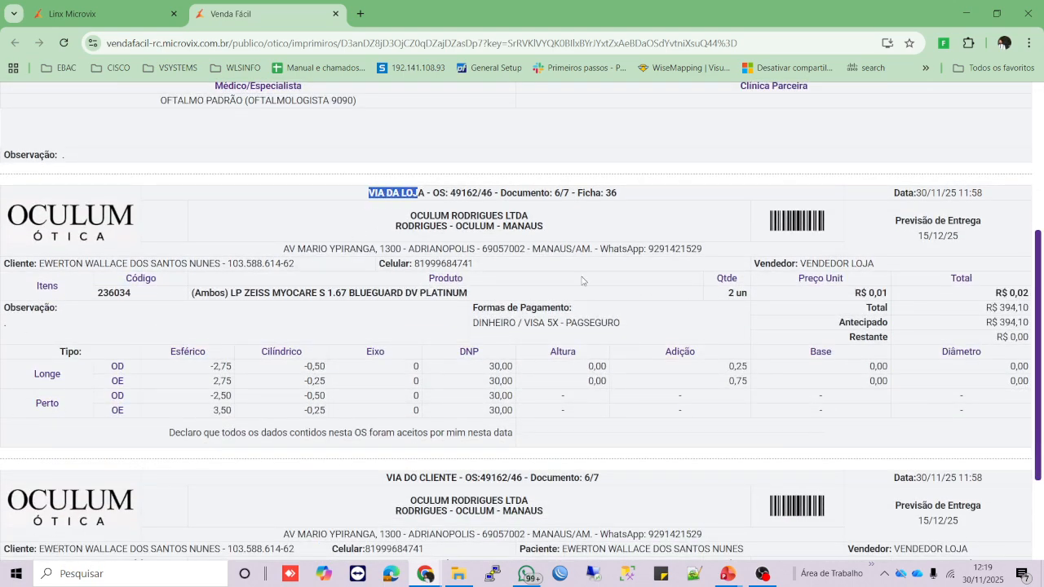
scroll(417, 292, up, 4)
scroll(836, 379, down, 3)
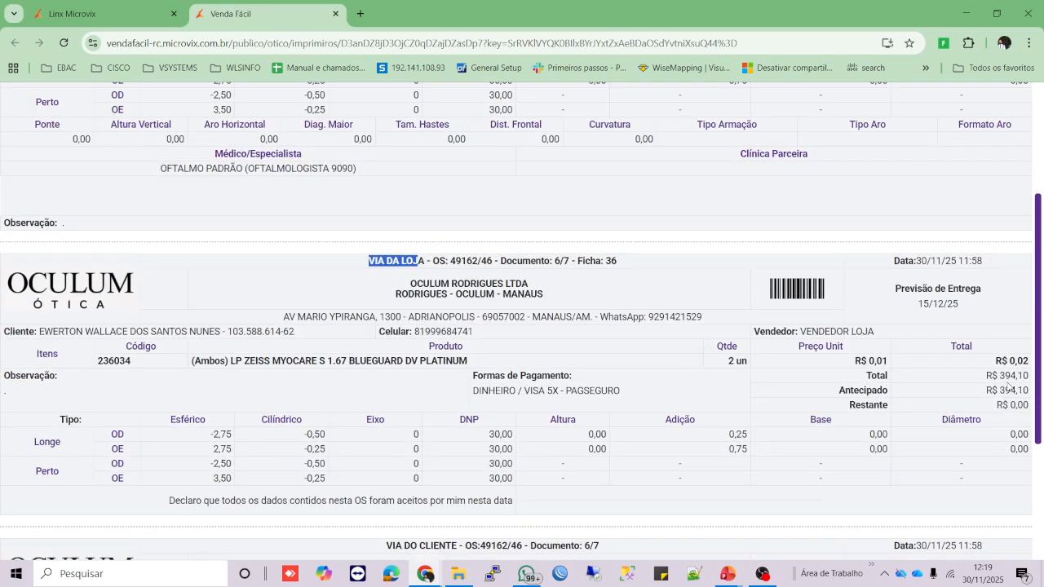
scroll(1013, 371, down, 2)
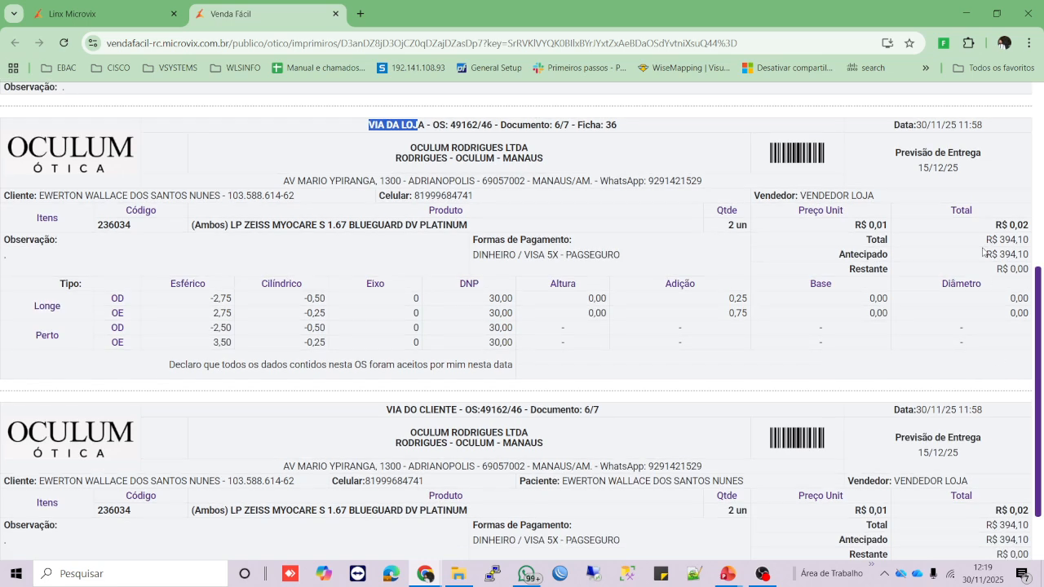
scroll(359, 295, down, 1)
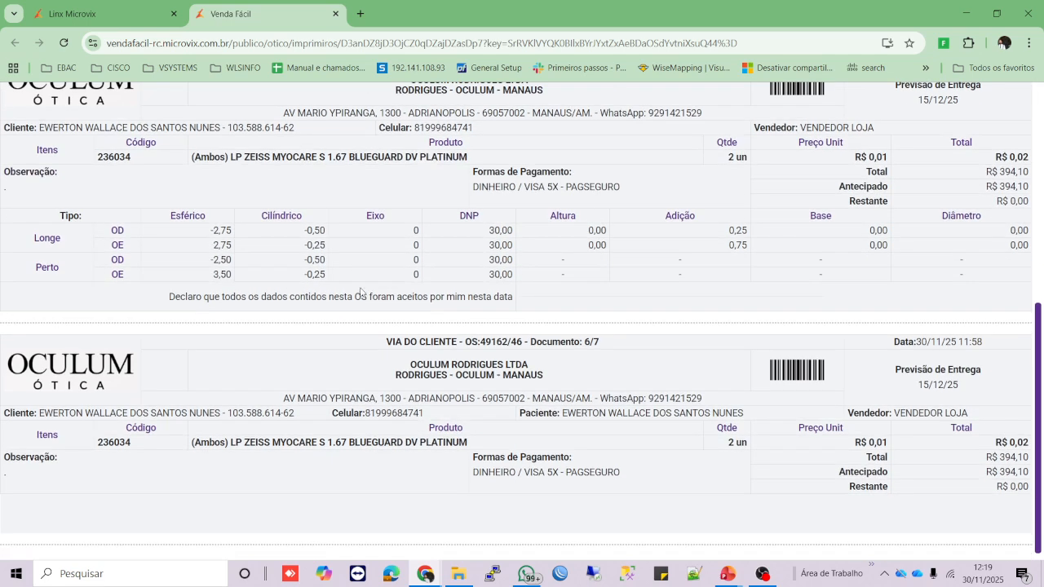
drag(386, 336, 434, 335)
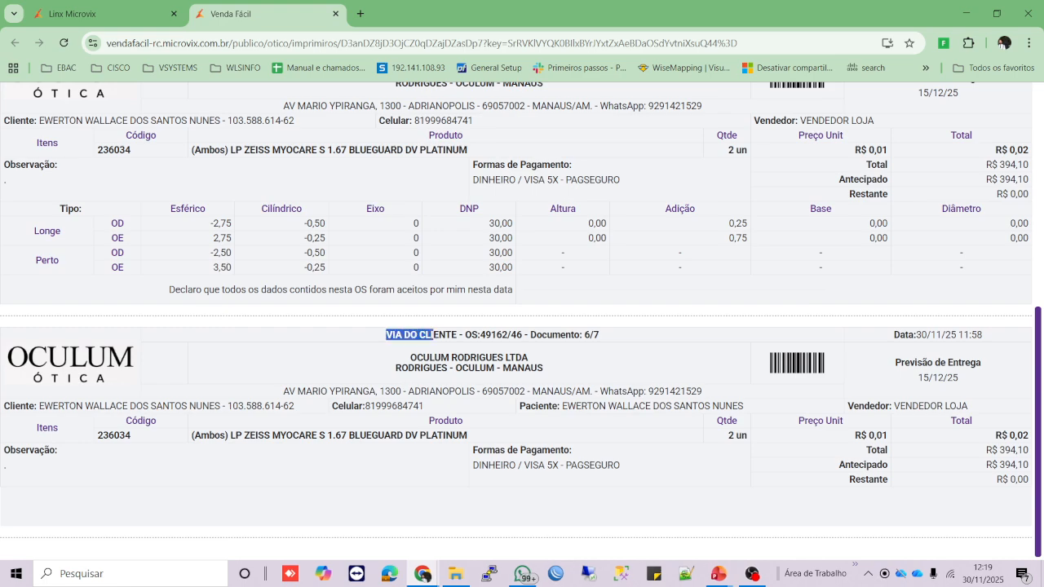
scroll(455, 391, up, 4)
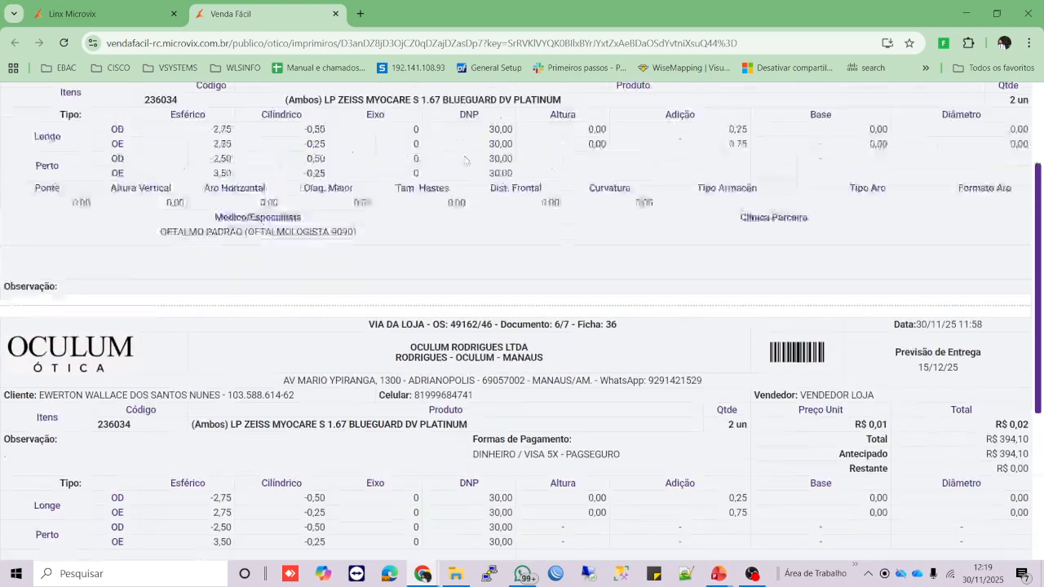
scroll(489, 367, down, 3)
scroll(545, 366, up, 3)
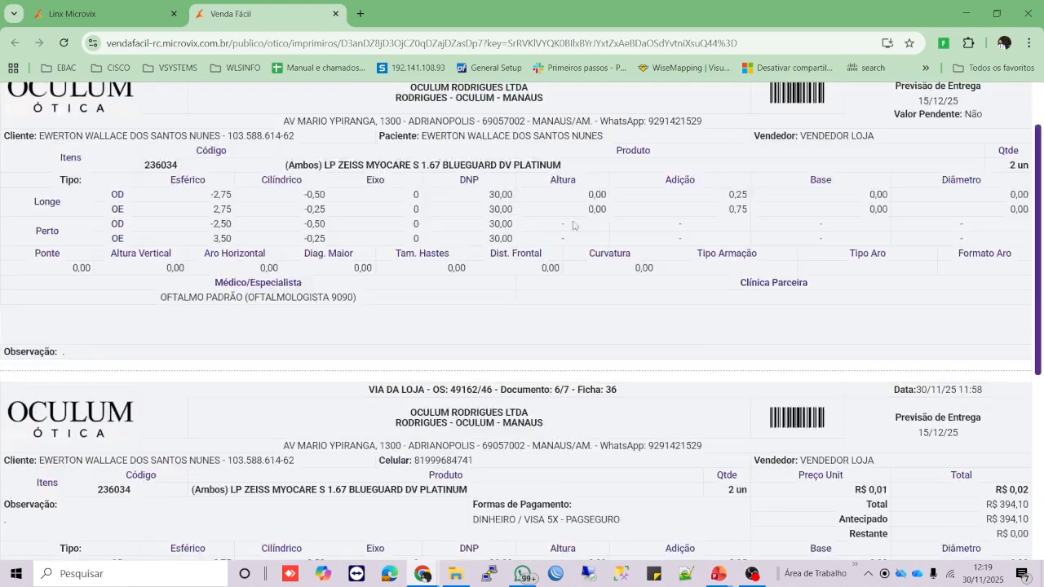
scroll(545, 366, down, 2)
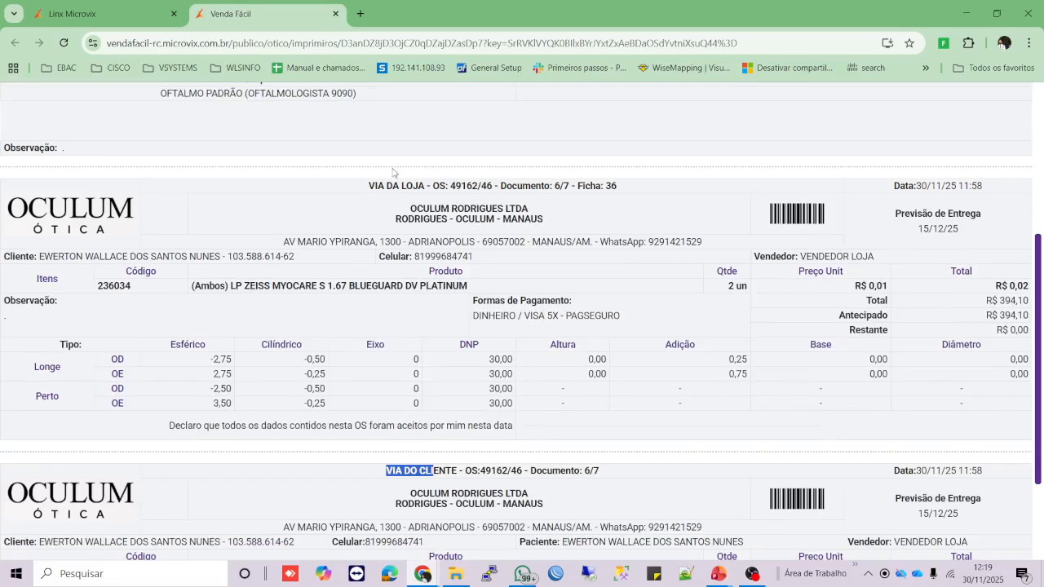
drag(356, 192, 422, 188)
scroll(488, 431, up, 3)
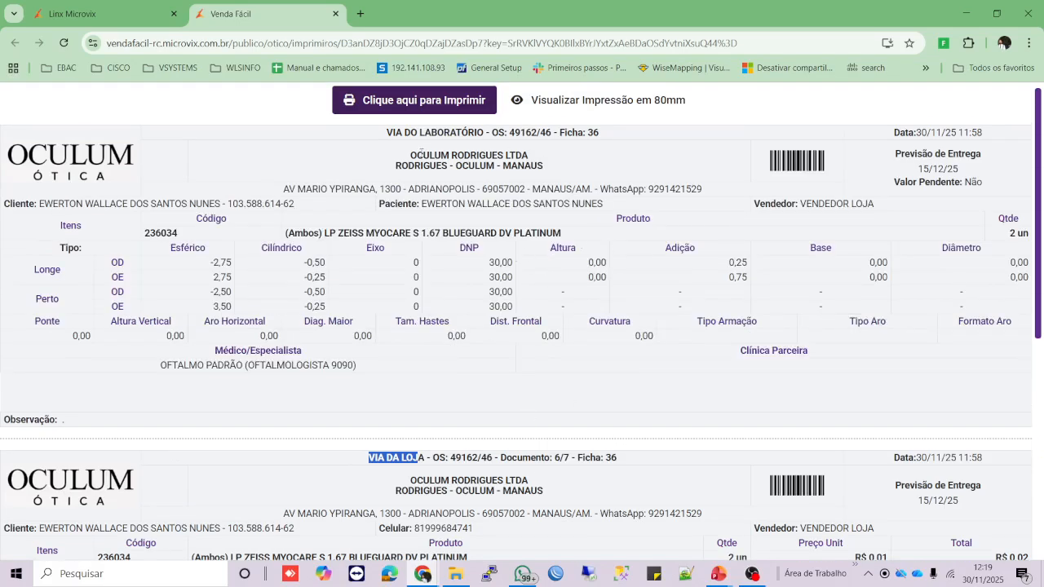
scroll(400, 363, down, 5)
scroll(434, 354, up, 5)
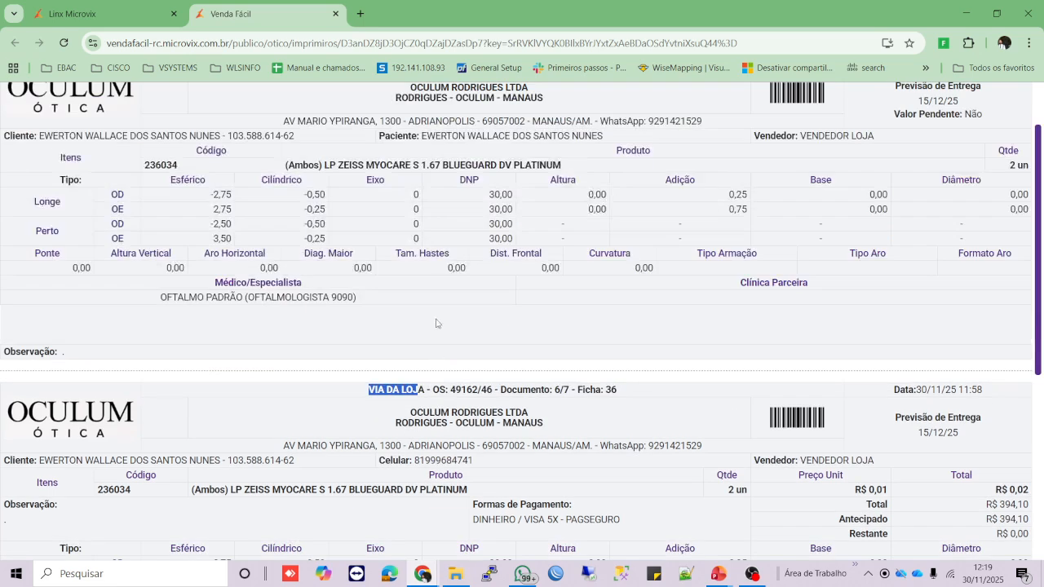
scroll(367, 143, up, 1)
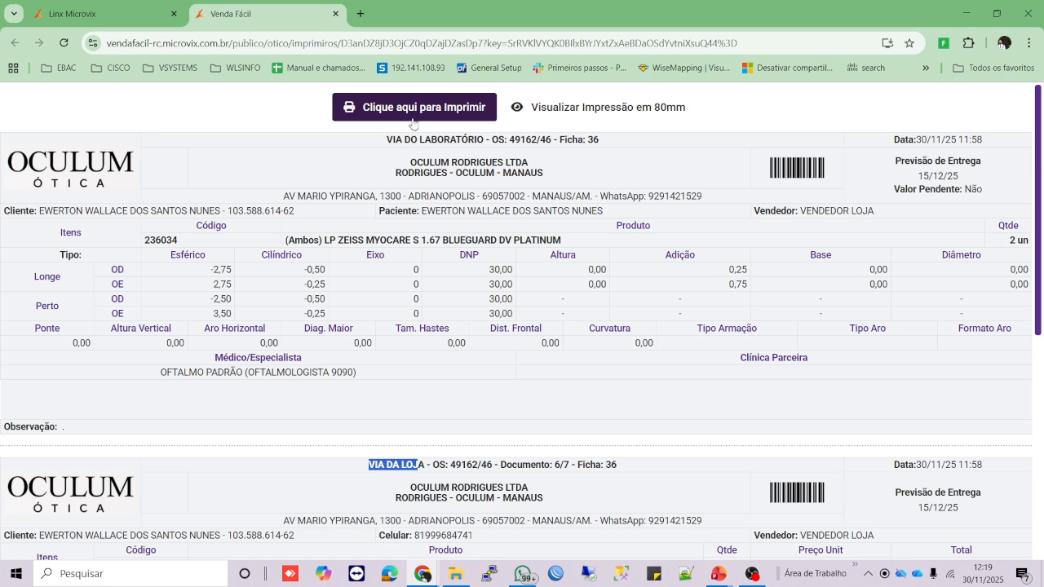
- Return to the Linx Microvix tab and dismiss the Impressão do Comprovante dialog
click(113, 20)
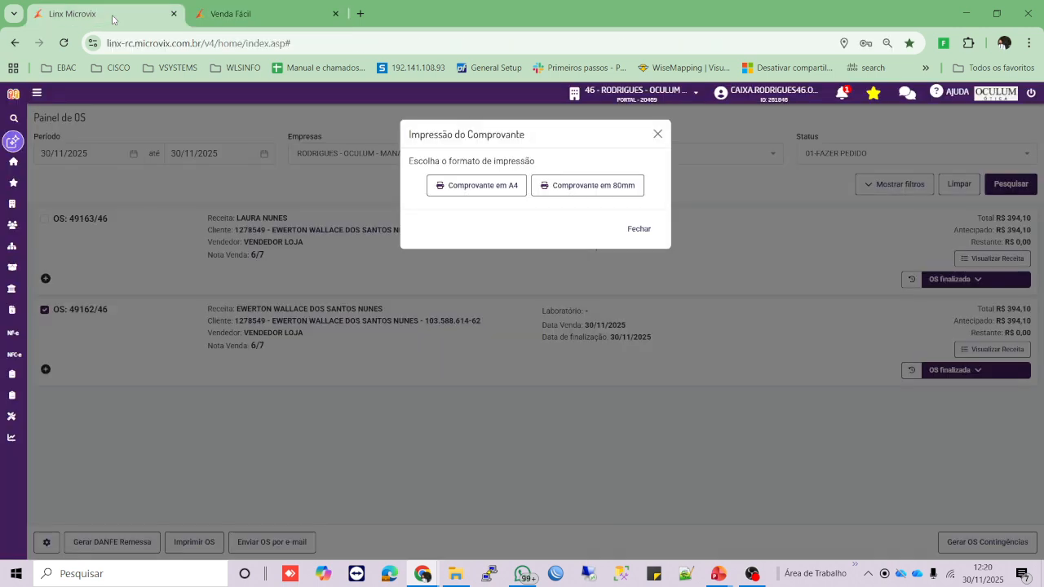
click(658, 134)
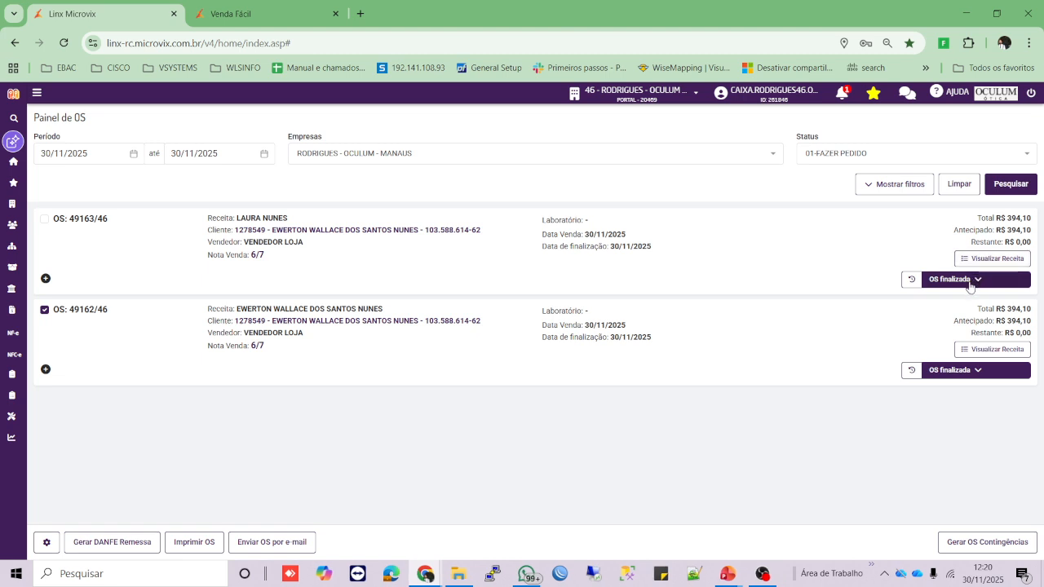
click(973, 284)
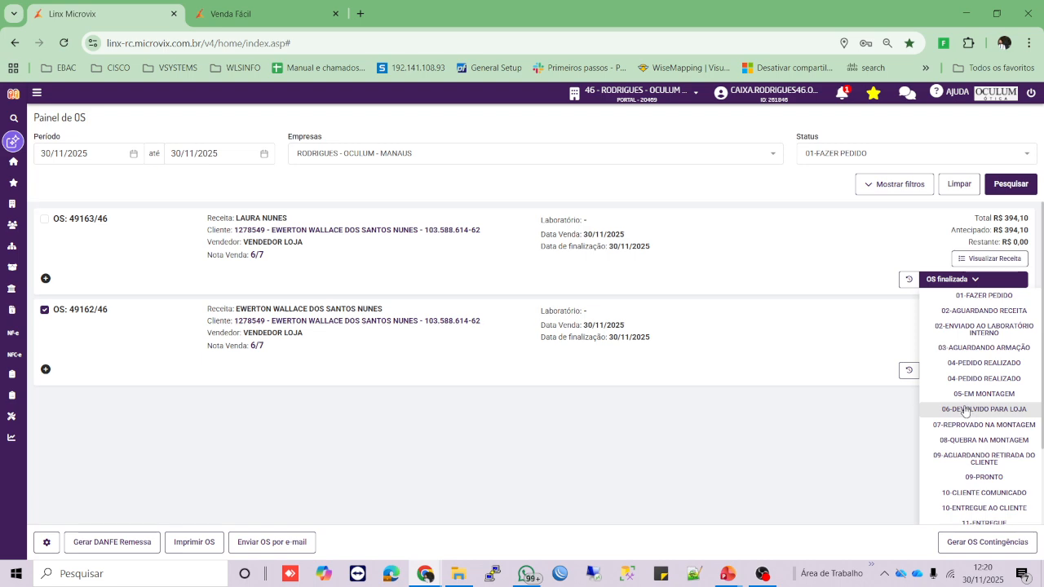
click(970, 281)
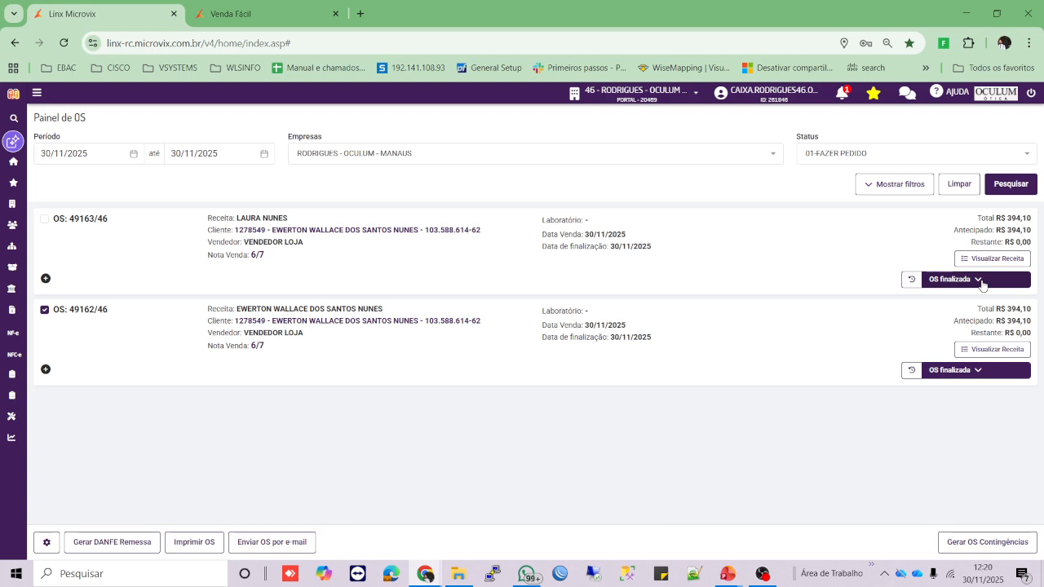
- Set OS 49163 to Aguardando envio ao laboratório with the reason 'teste'
click(979, 279)
scroll(975, 367, down, 3)
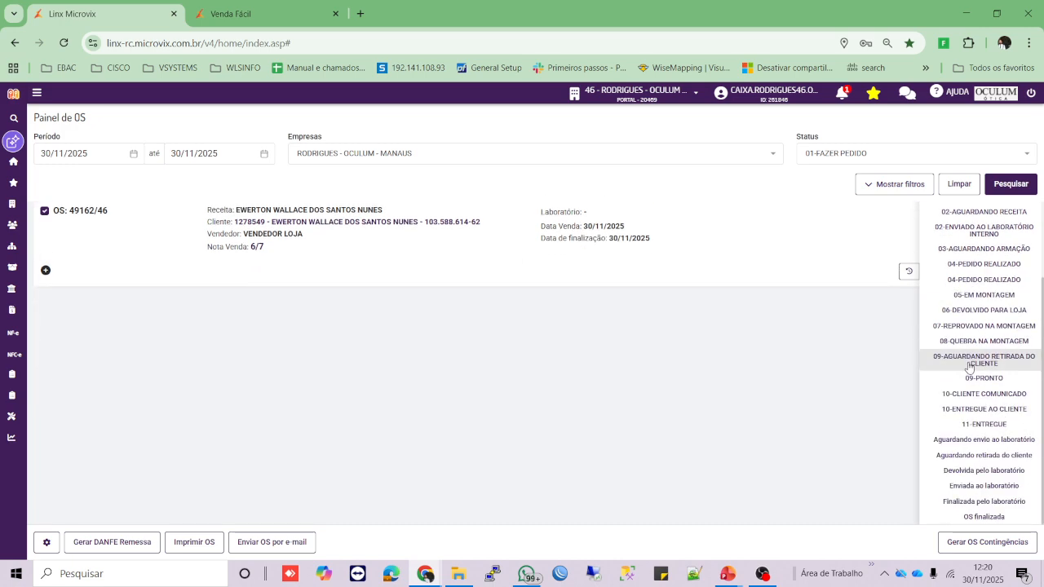
click(972, 440)
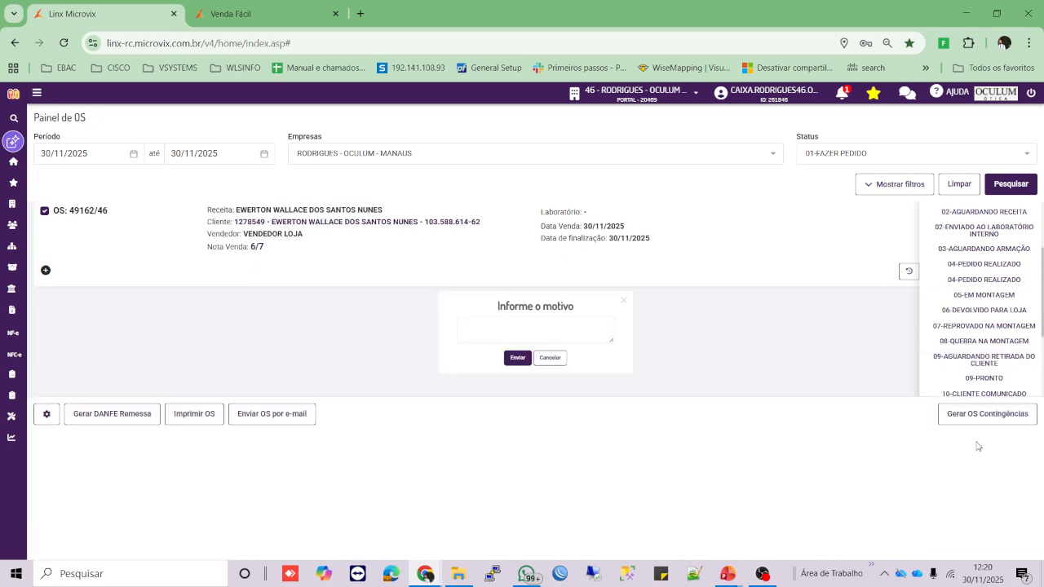
click(577, 327)
text(teste)
click(505, 370)
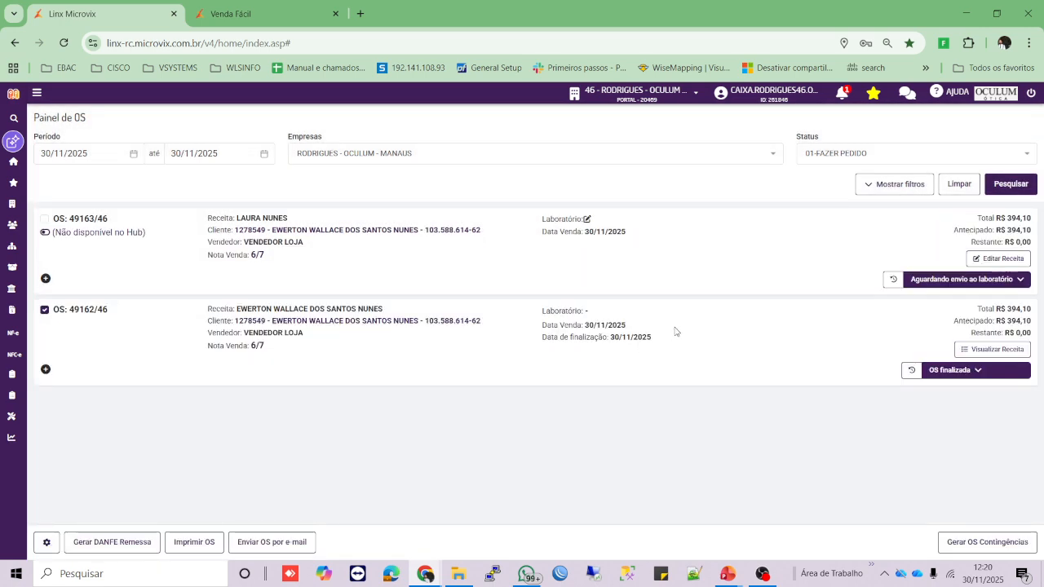
click(1002, 261)
- Return OS 49163 to OS finalizada with the reason 'teste'
click(987, 280)
scroll(938, 408, down, 2)
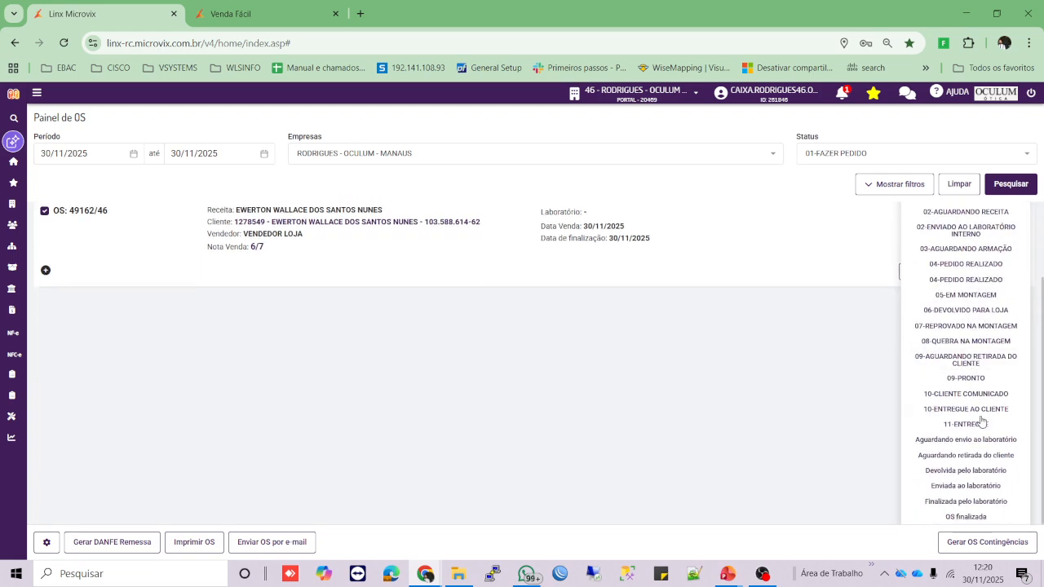
click(965, 518)
click(542, 328)
text(teste)
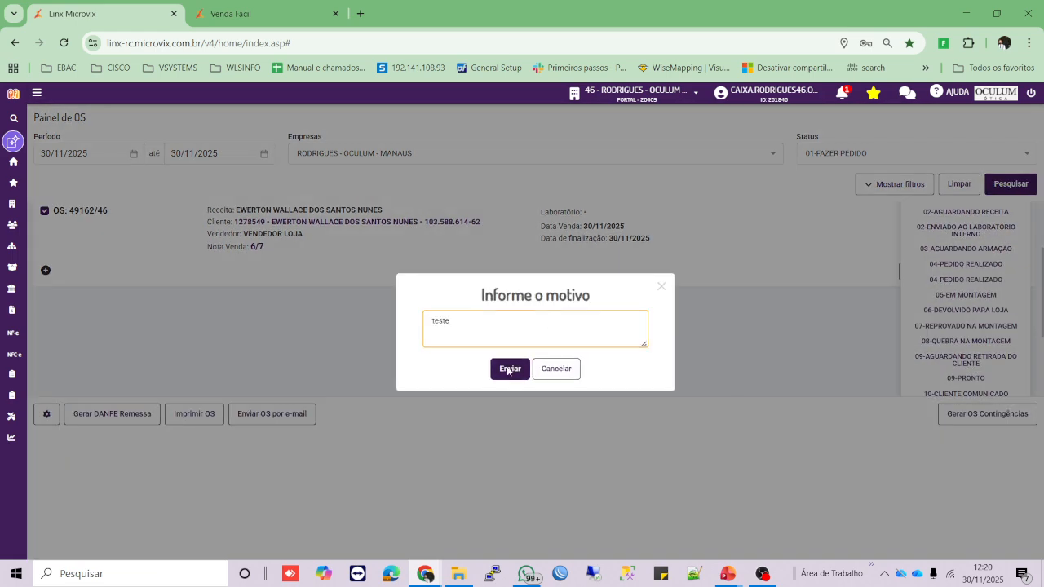
click(510, 369)
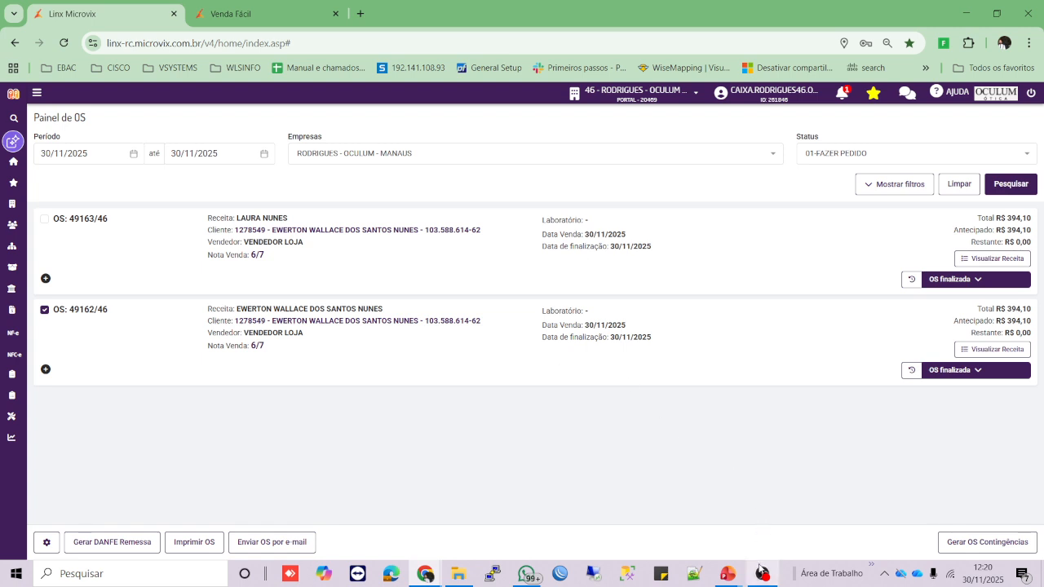